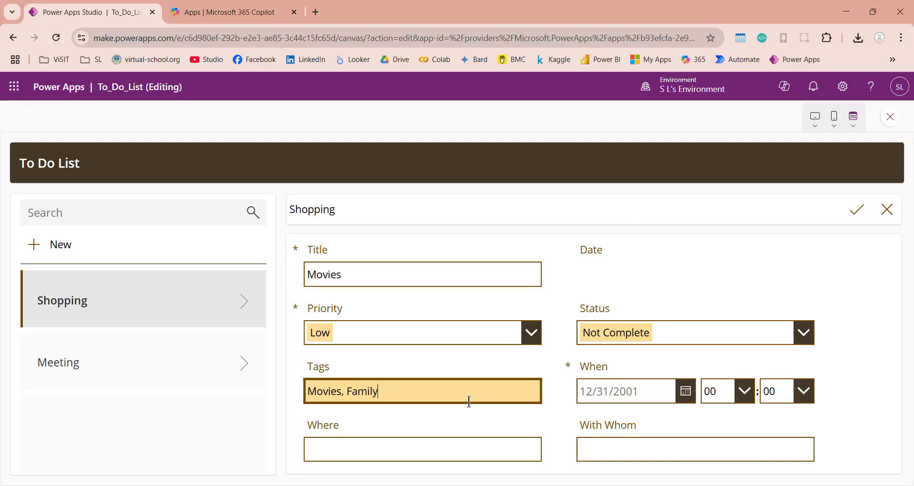
- Set the Movies to-do's When to 6/28/2025 at 08:06
{"action": "left_click", "coordinate": [683, 391]}
{"action": "left_click", "coordinate": [456, 410]}
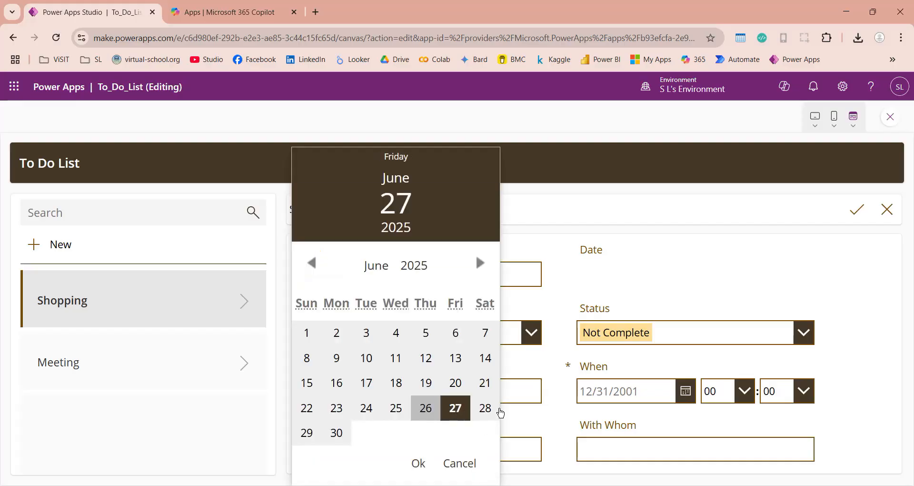
{"action": "left_click", "coordinate": [485, 408]}
{"action": "left_click", "coordinate": [418, 463]}
{"action": "left_click", "coordinate": [745, 392]}
{"action": "left_click", "coordinate": [723, 314]}
{"action": "left_click", "coordinate": [804, 391]}
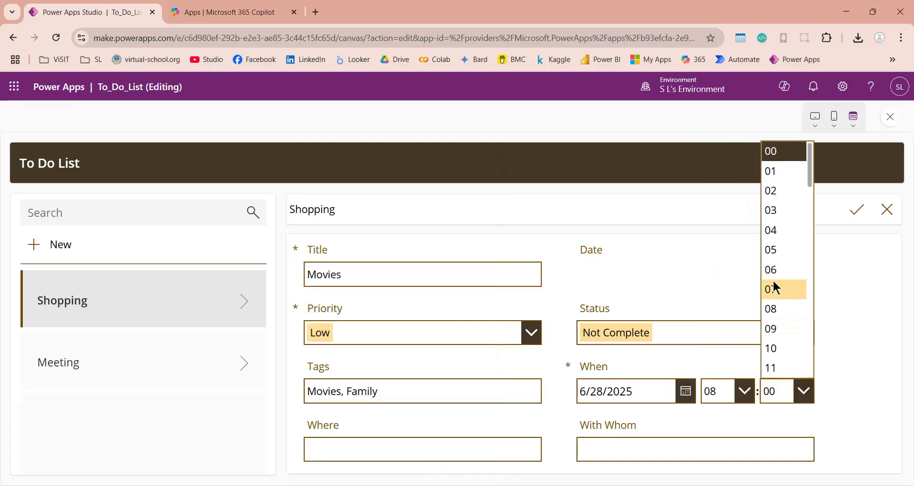
{"action": "left_click", "coordinate": [773, 269]}
- Fill Where with Cinema and With Whom with Family, then save the record
{"action": "left_click", "coordinate": [503, 446]}
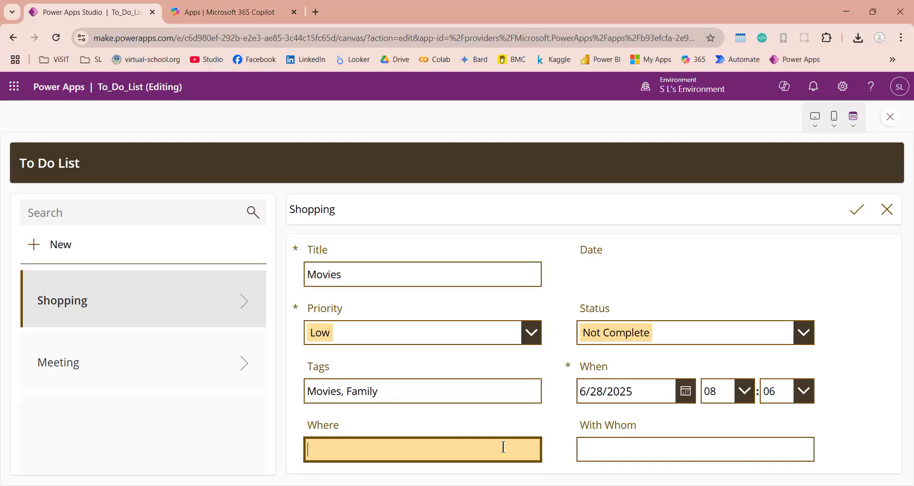
{"action": "type", "text": "Cinema"}
{"action": "key", "text": "Tab"}
{"action": "type", "text": "Famil"}
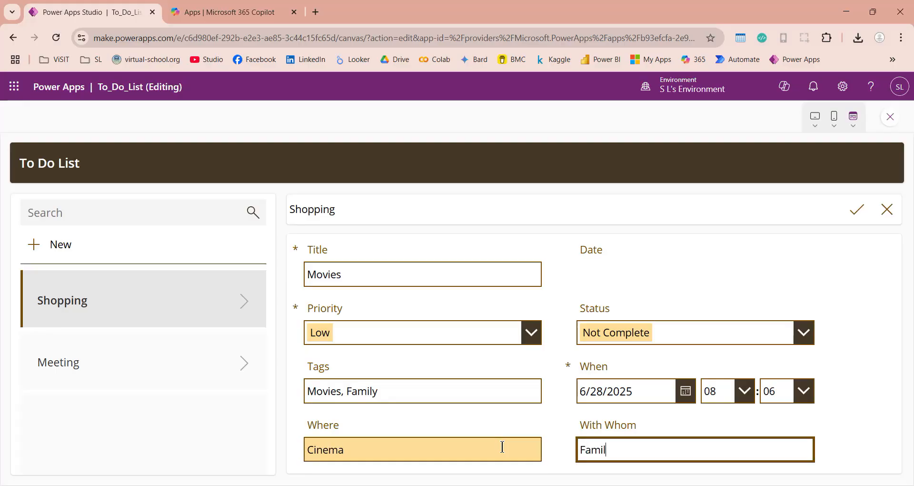
{"action": "type", "text": "y"}
{"action": "left_click", "coordinate": [857, 210]}
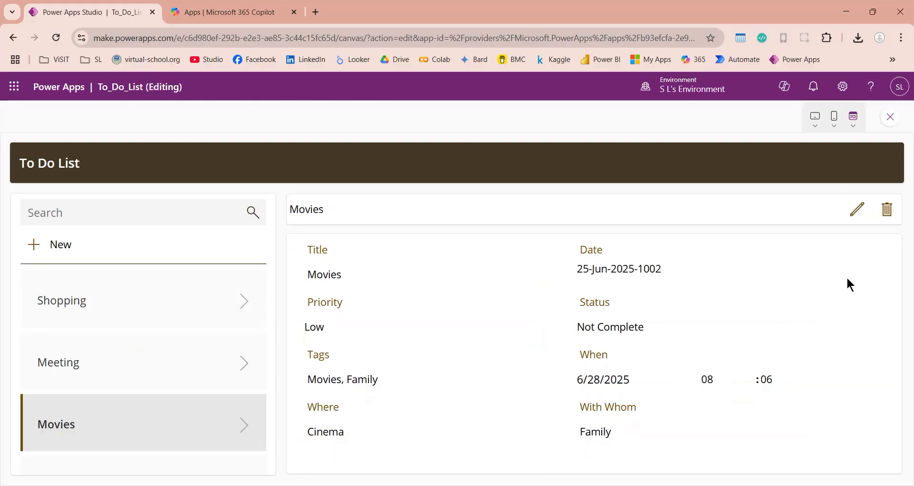
- Review the Meeting, Shopping and Movies records, then close the app preview
{"action": "left_click", "coordinate": [123, 333]}
{"action": "left_click", "coordinate": [143, 304]}
{"action": "left_click", "coordinate": [128, 412]}
{"action": "left_click", "coordinate": [890, 117]}
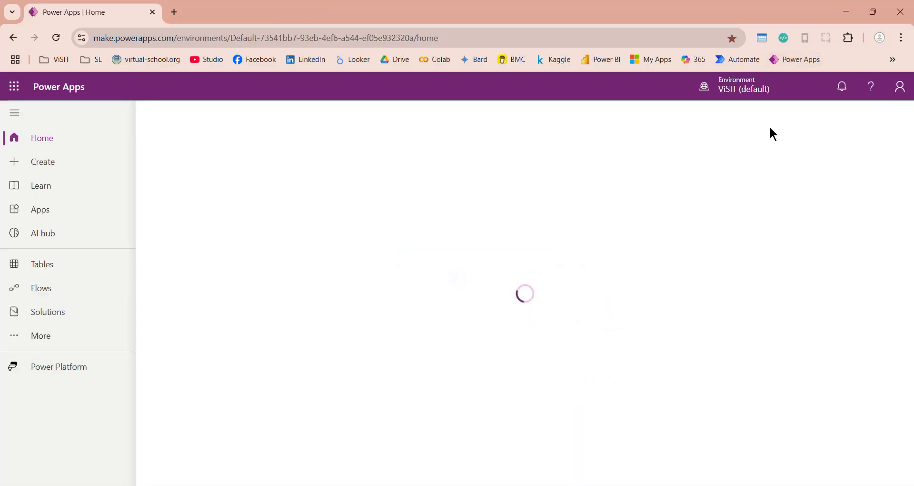
- Start a data-based app from the Create page and switch to S L's Environment
{"action": "left_click", "coordinate": [34, 167]}
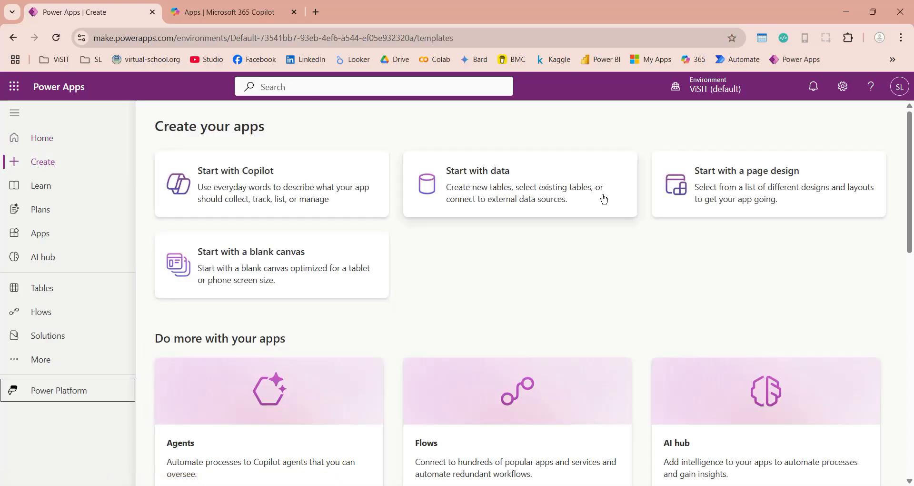
{"action": "scroll", "coordinate": [335, 267], "scroll_direction": "down", "scroll_amount": 2}
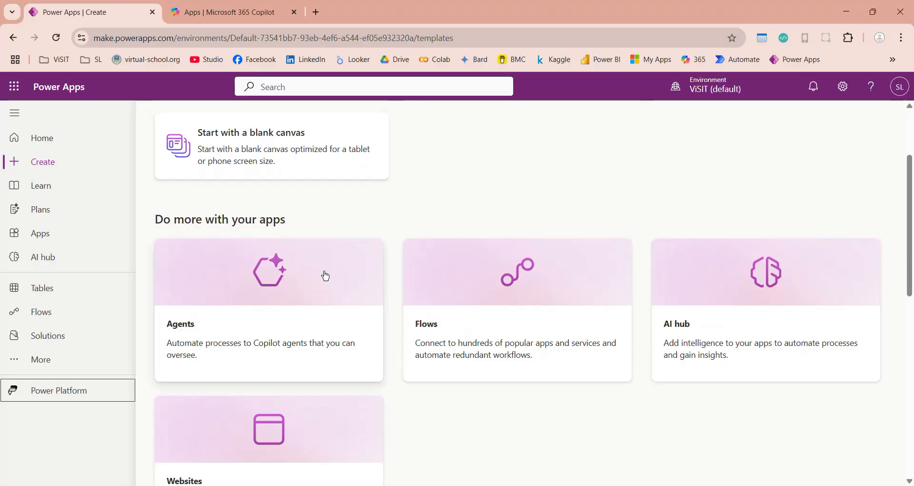
{"action": "scroll", "coordinate": [285, 294], "scroll_direction": "down", "scroll_amount": 2}
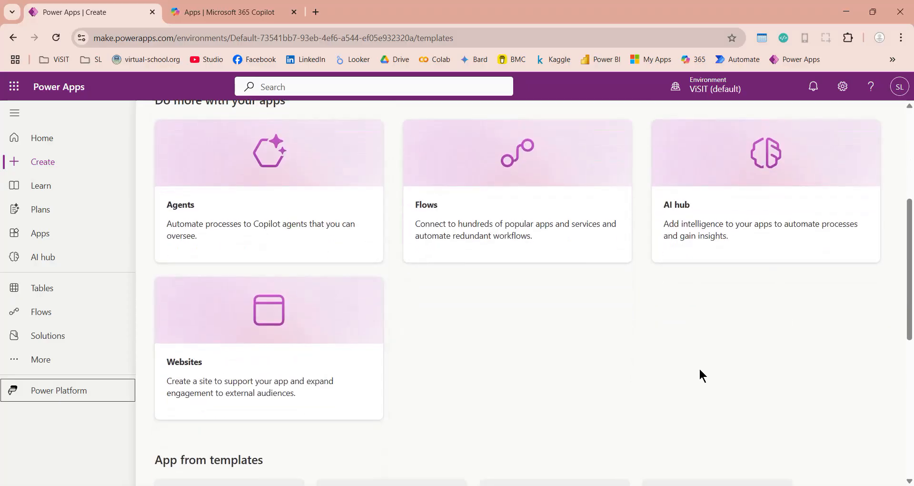
{"action": "scroll", "coordinate": [700, 374], "scroll_direction": "down", "scroll_amount": 6}
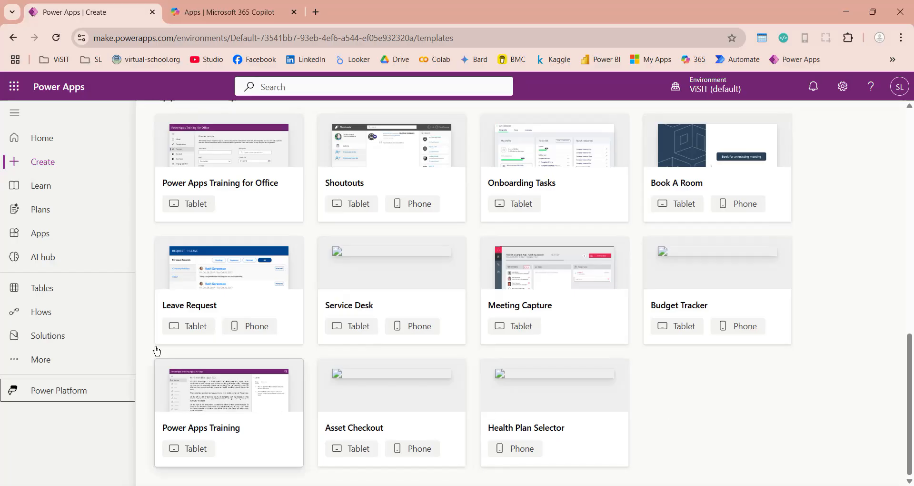
{"action": "scroll", "coordinate": [730, 369], "scroll_direction": "up", "scroll_amount": 7}
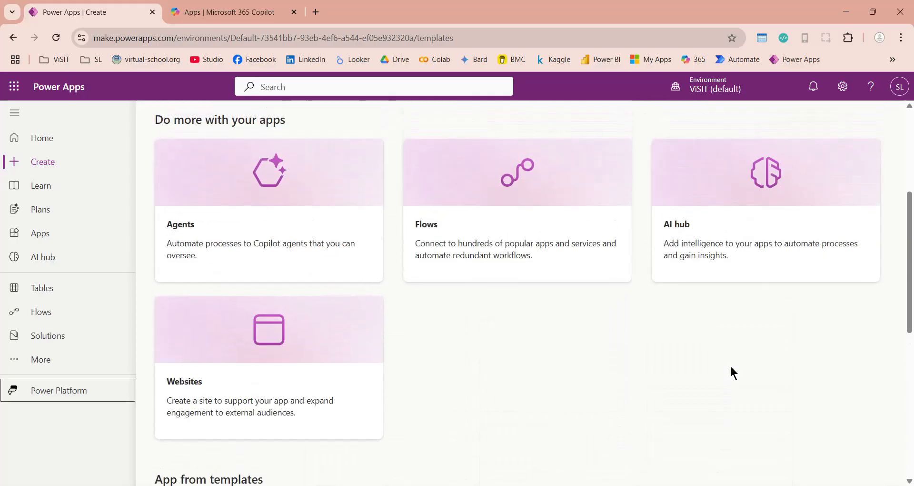
{"action": "scroll", "coordinate": [732, 372], "scroll_direction": "up", "scroll_amount": 4}
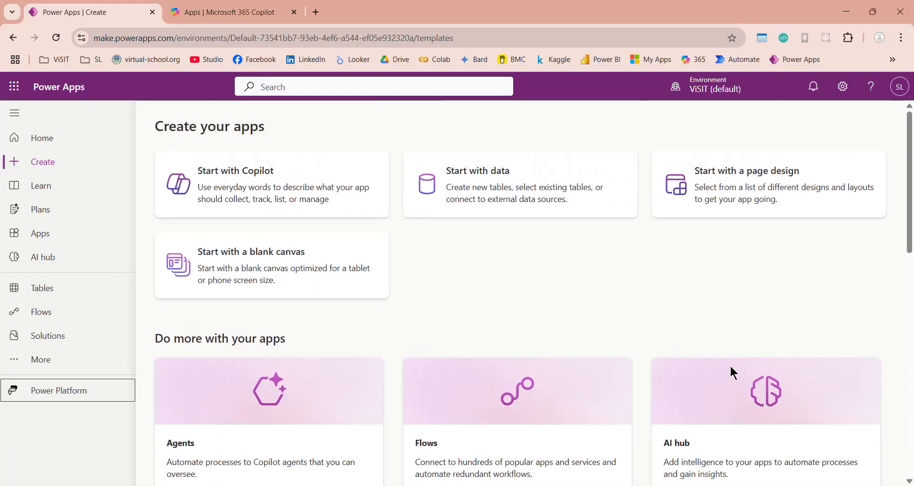
{"action": "left_click", "coordinate": [493, 185]}
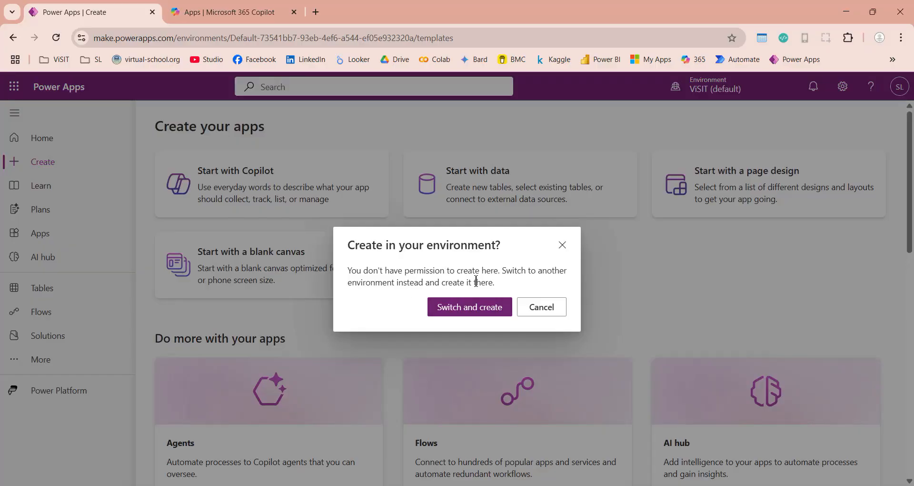
{"action": "left_click", "coordinate": [469, 308]}
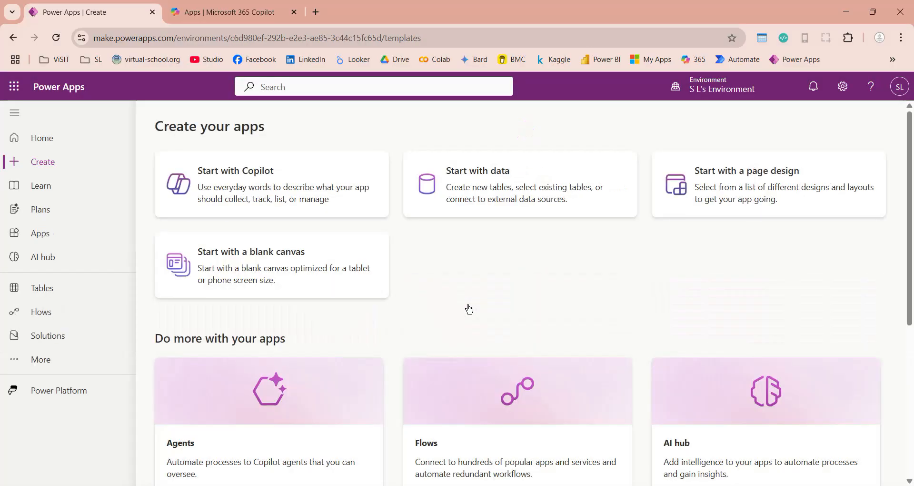
- From Start with data, choose Create new tables under Other ways to get started
{"action": "left_click", "coordinate": [508, 197]}
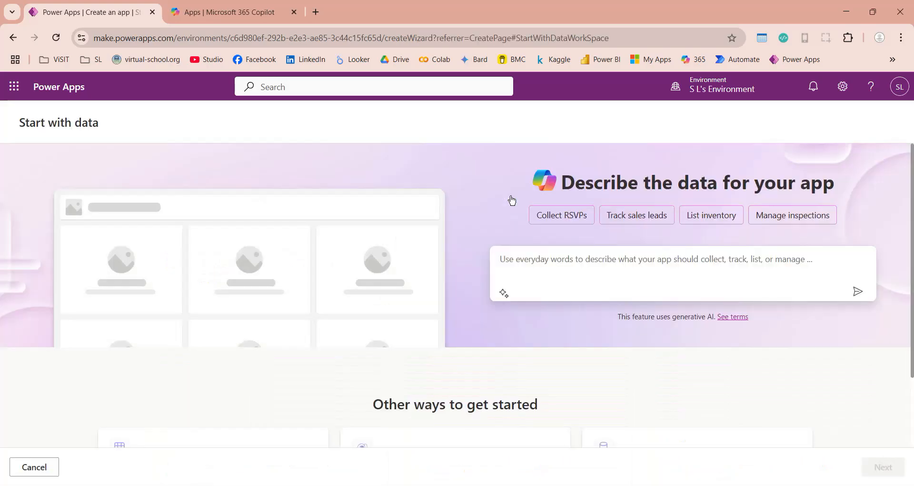
{"action": "scroll", "coordinate": [488, 204], "scroll_direction": "down", "scroll_amount": 2}
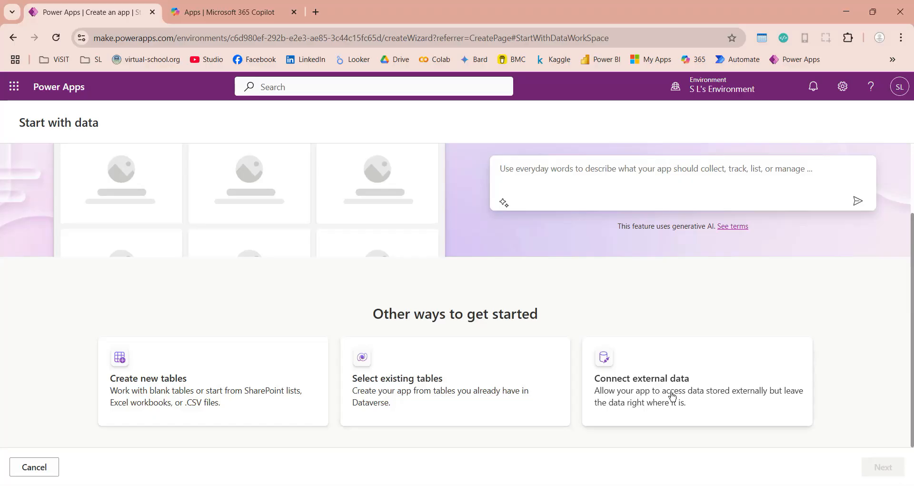
{"action": "scroll", "coordinate": [671, 396], "scroll_direction": "up", "scroll_amount": 2}
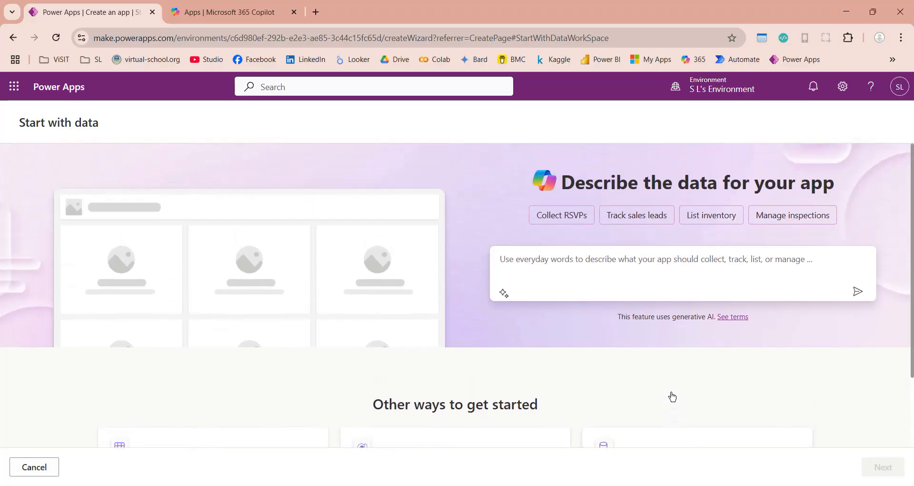
{"action": "scroll", "coordinate": [672, 396], "scroll_direction": "down", "scroll_amount": 2}
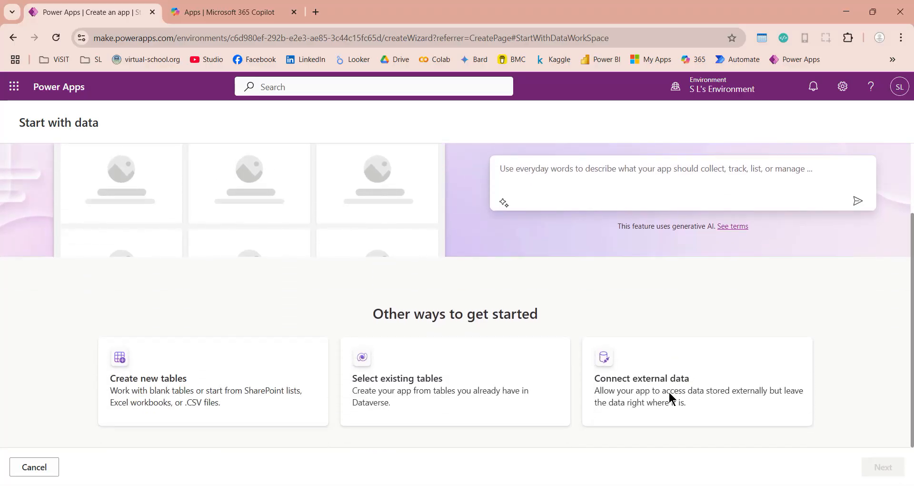
{"action": "left_click", "coordinate": [181, 394]}
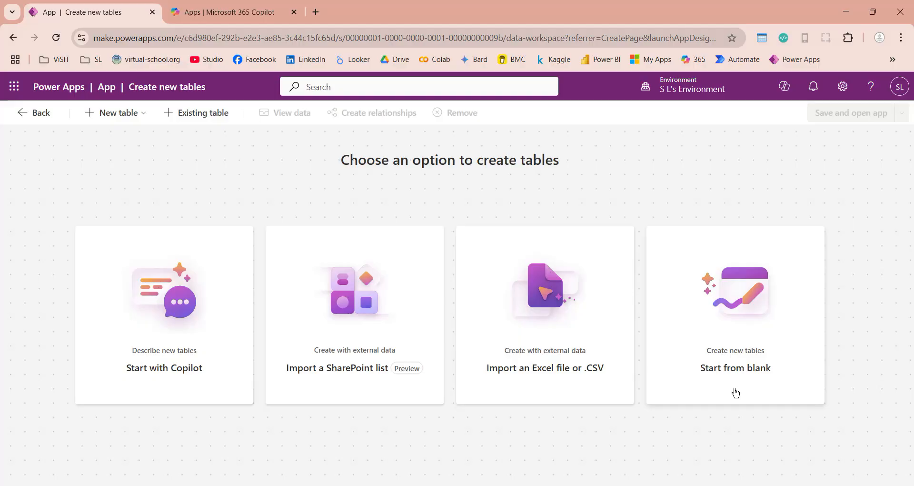
- Start a blank table and name it slToDoList
{"action": "left_click", "coordinate": [690, 383]}
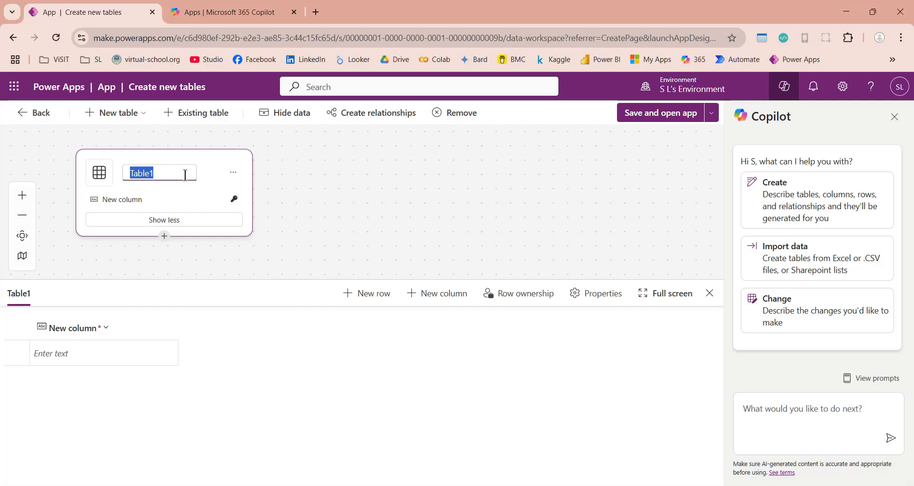
{"action": "type", "text": "slToDoList"}
{"action": "key", "text": "Return"}
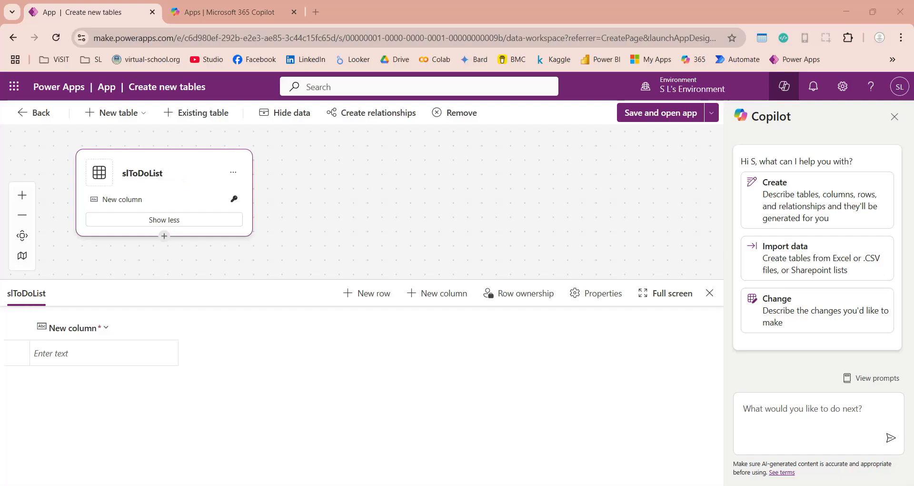
- Rename the table's first column to Title
{"action": "left_click", "coordinate": [81, 333]}
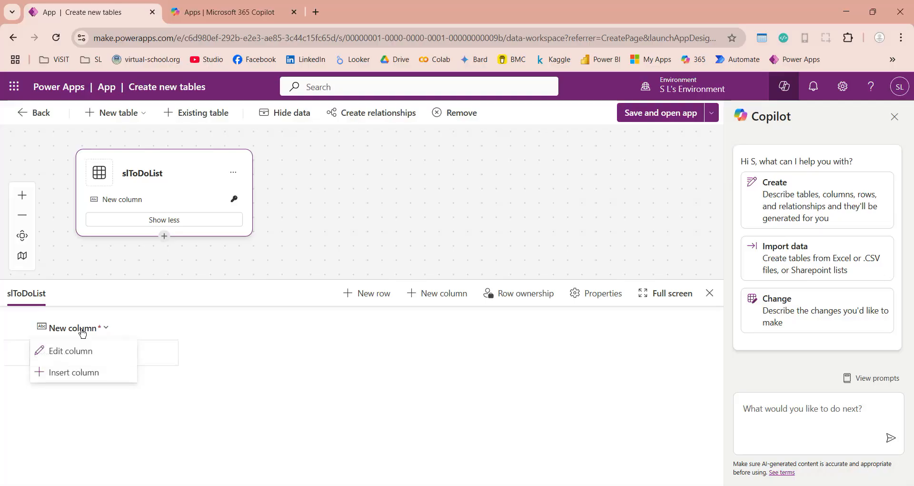
{"action": "left_click", "coordinate": [78, 351]}
{"action": "left_click", "coordinate": [265, 279]}
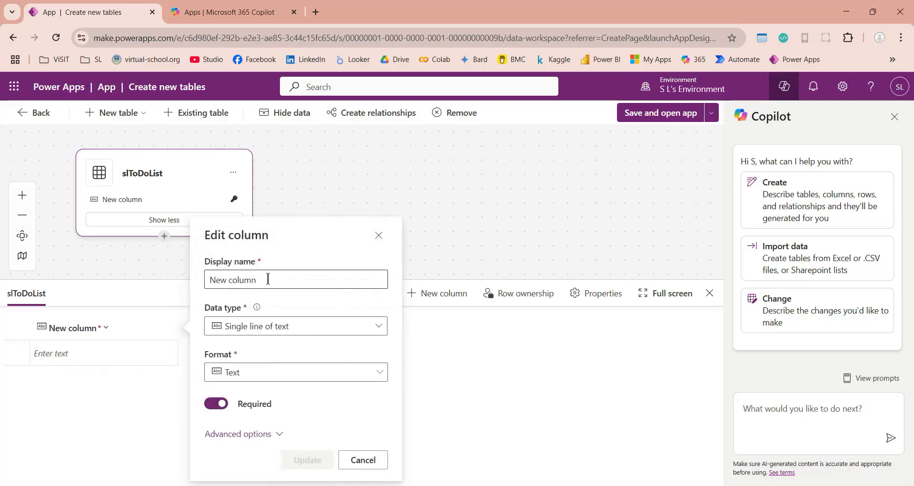
{"action": "key", "text": "ctrl+a"}
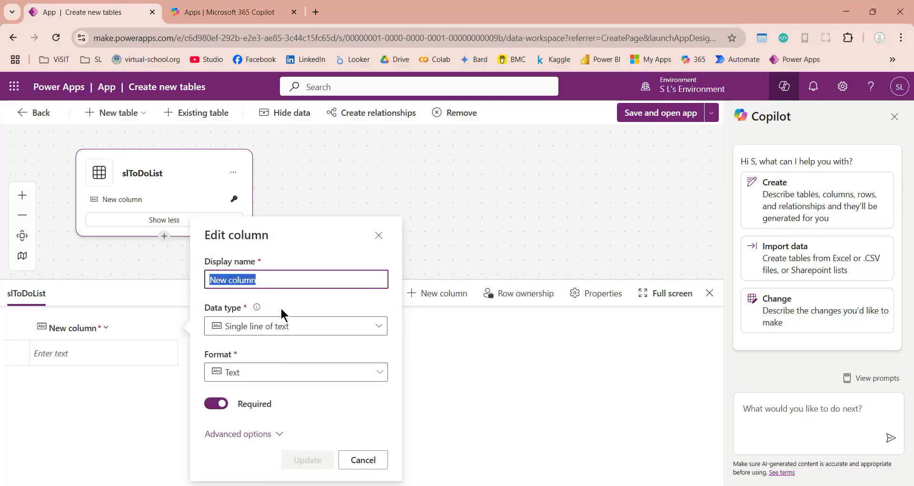
{"action": "type", "text": "Title"}
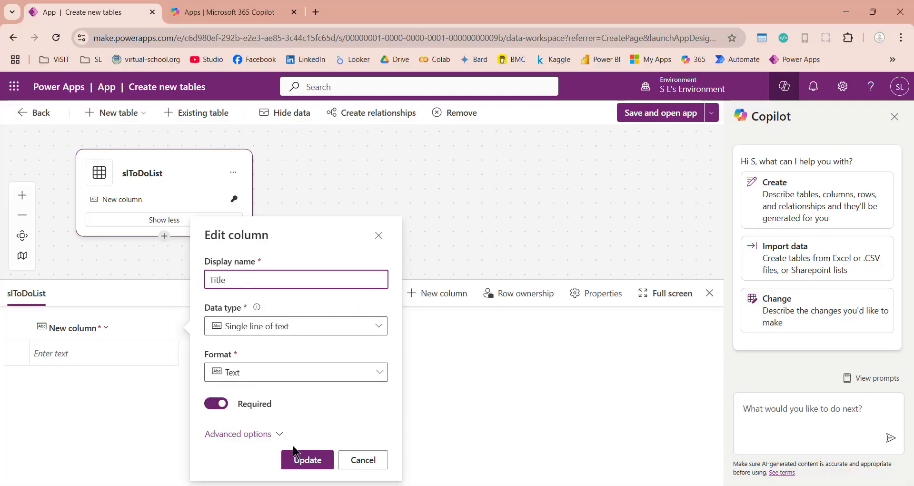
{"action": "left_click", "coordinate": [301, 460]}
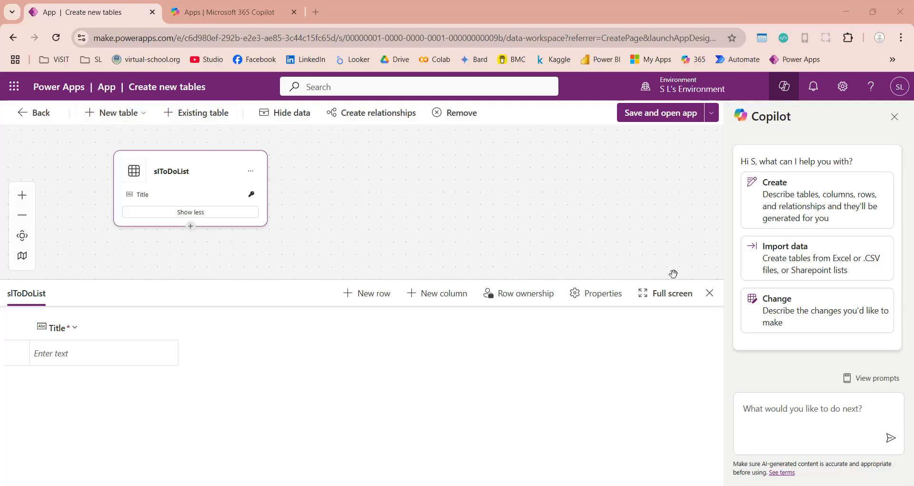
- Save the table to generate the app, then open slToDoLists for editing from the Data pane
{"action": "left_click", "coordinate": [669, 115]}
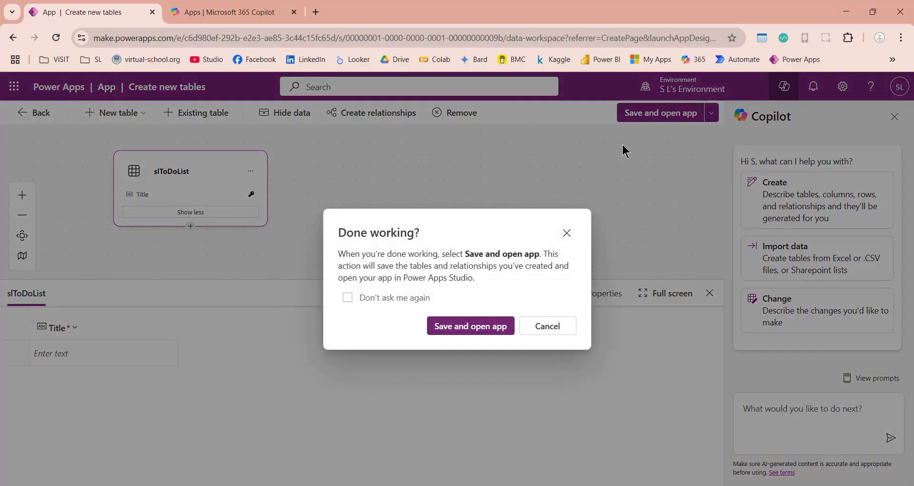
{"action": "left_click", "coordinate": [439, 327]}
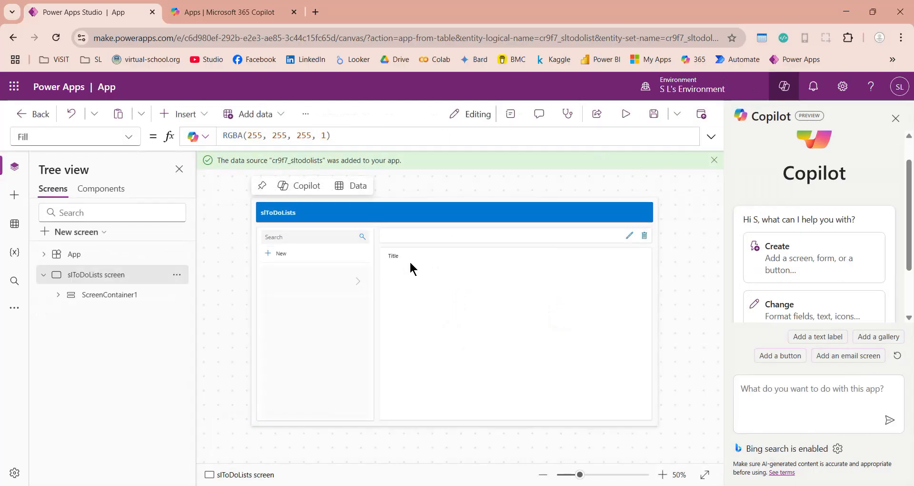
{"action": "left_click", "coordinate": [394, 265]}
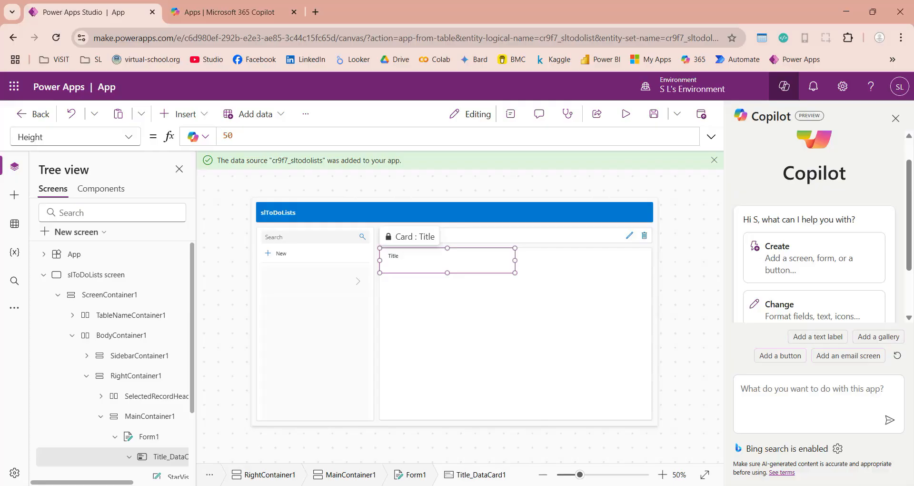
{"action": "left_click", "coordinate": [7, 226]}
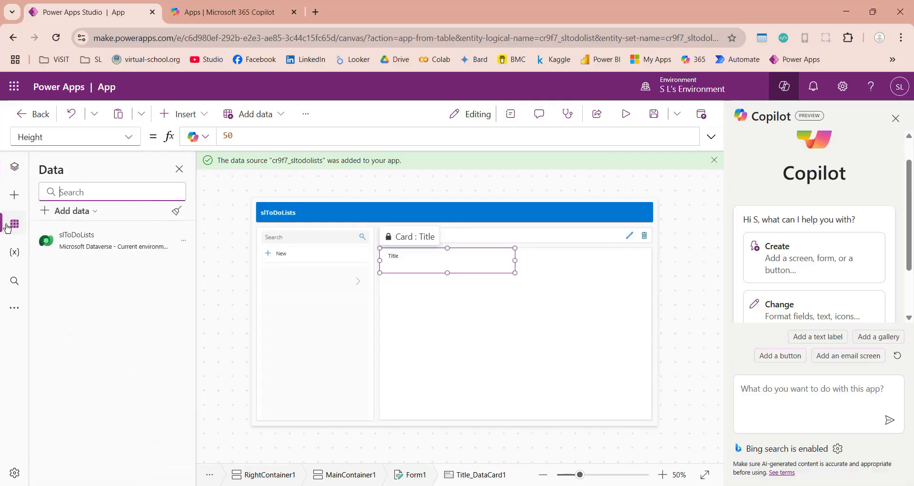
{"action": "left_click", "coordinate": [183, 241]}
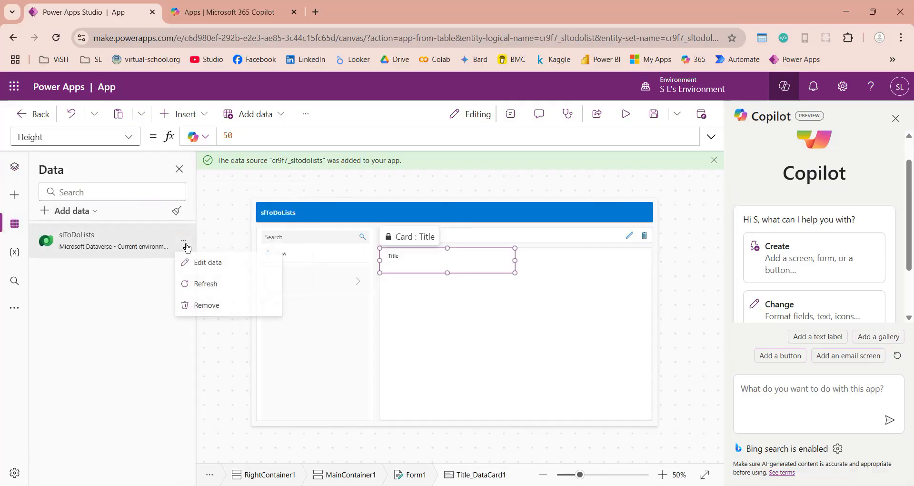
{"action": "left_click", "coordinate": [197, 266]}
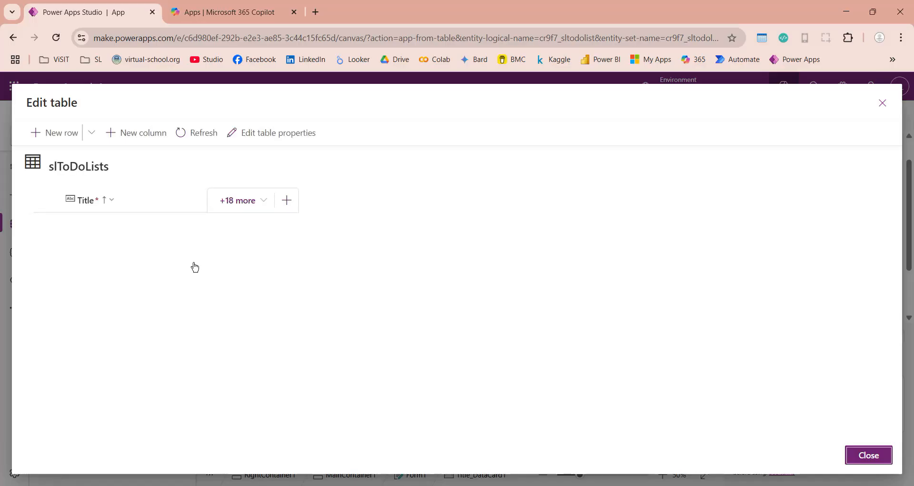
- Add a new column named Status with the Choice data type
{"action": "left_click", "coordinate": [286, 200]}
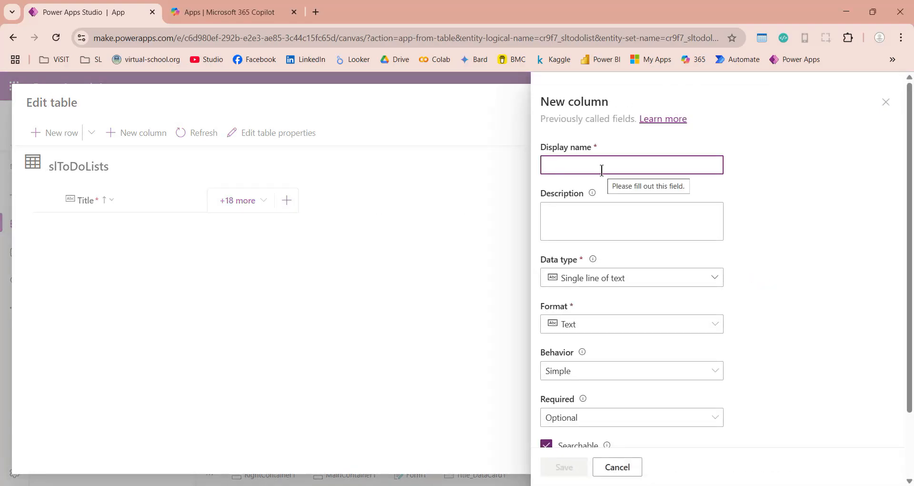
{"action": "type", "text": "Status"}
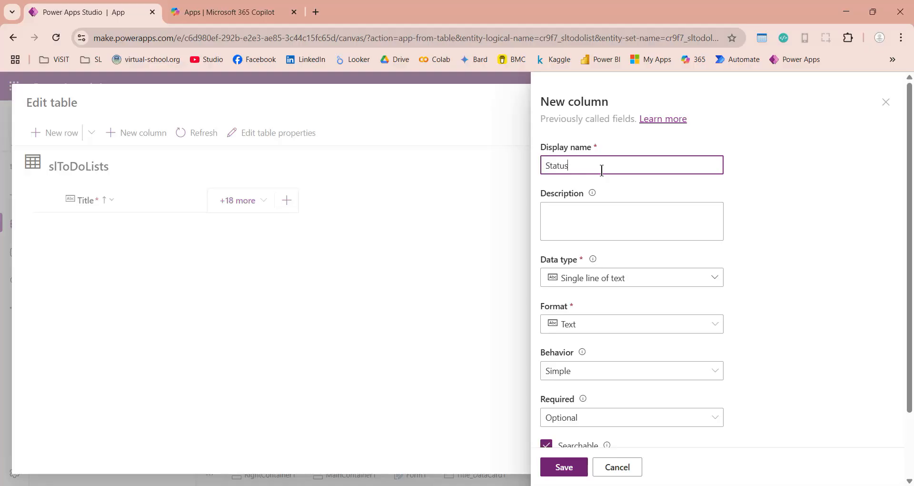
{"action": "left_click", "coordinate": [636, 275]}
{"action": "mouse_move", "coordinate": [565, 408]}
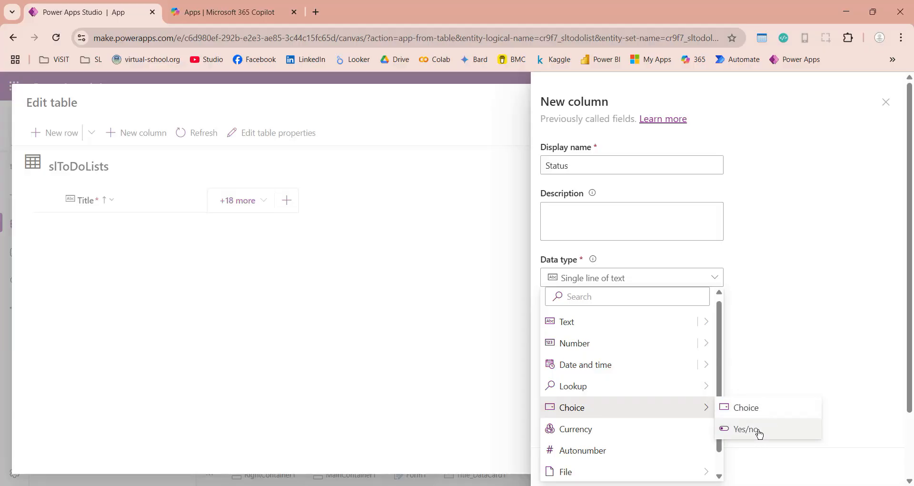
{"action": "left_click", "coordinate": [741, 408]}
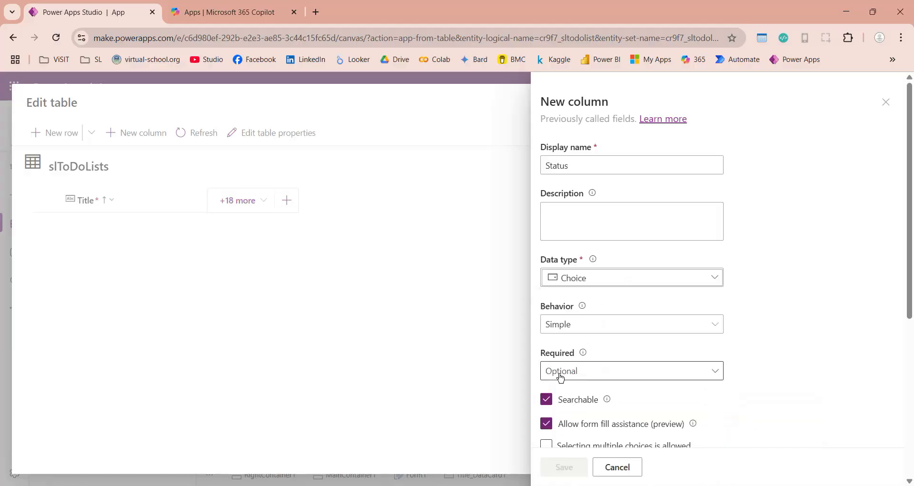
- Under Sync this choice with, start creating a new global choice
{"action": "scroll", "coordinate": [749, 377], "scroll_direction": "down", "scroll_amount": 3}
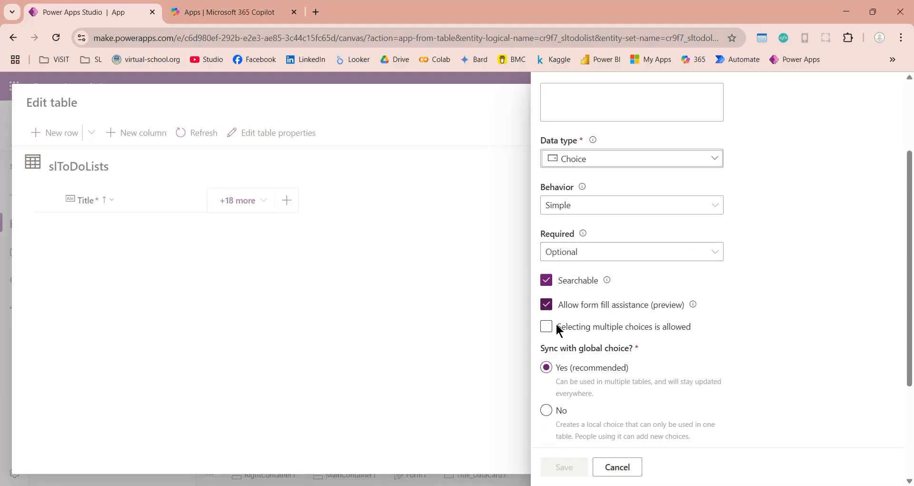
{"action": "scroll", "coordinate": [686, 385], "scroll_direction": "down", "scroll_amount": 3}
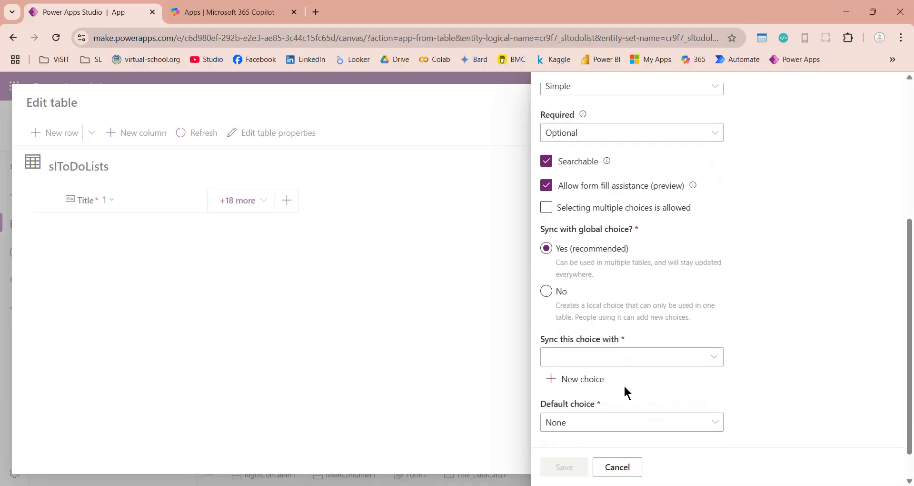
{"action": "left_click", "coordinate": [712, 356]}
{"action": "scroll", "coordinate": [422, 354], "scroll_direction": "down", "scroll_amount": 5}
{"action": "scroll", "coordinate": [423, 356], "scroll_direction": "down", "scroll_amount": 6}
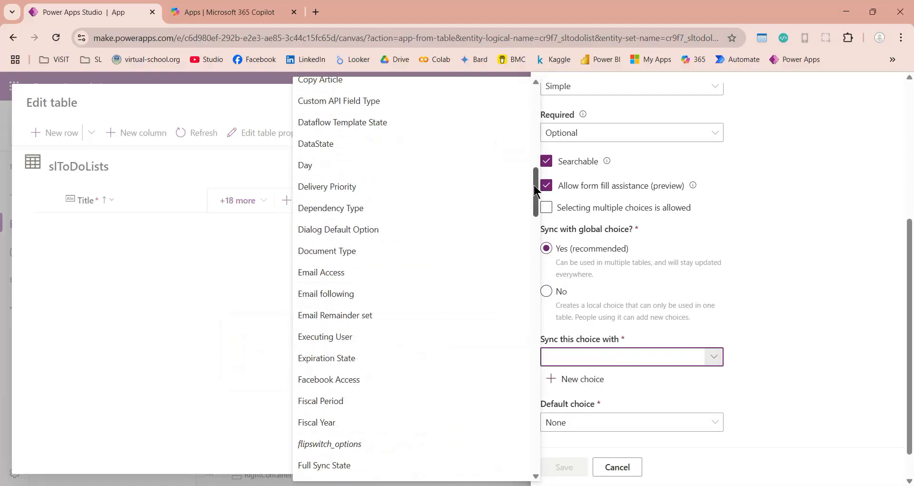
{"action": "left_click_drag", "start_coordinate": [533, 184], "coordinate": [549, 145]}
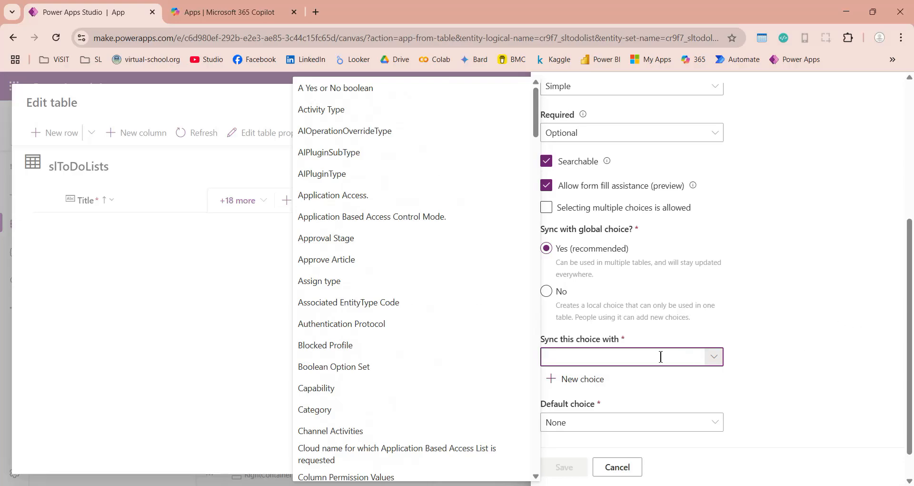
{"action": "left_click", "coordinate": [605, 381]}
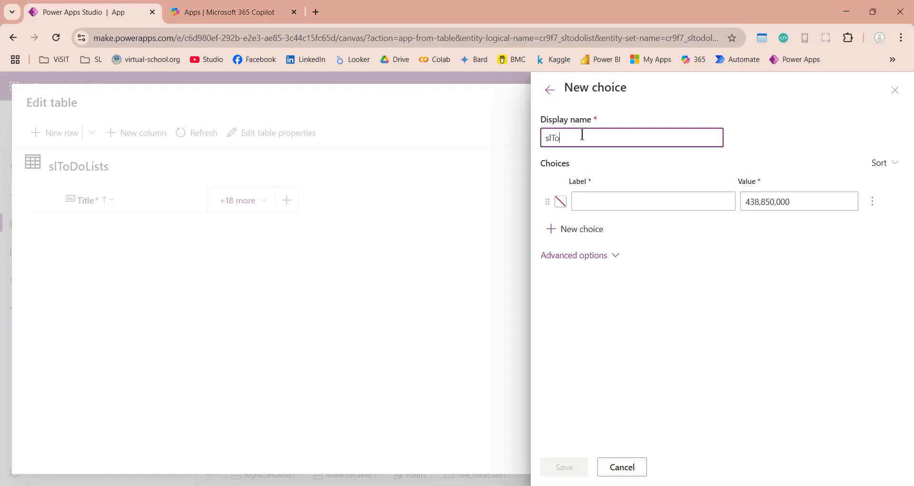
- Name the global choice slToDoListsChoises with options Complete and Not Complete
{"action": "type", "text": "slToDoListsChoises"}
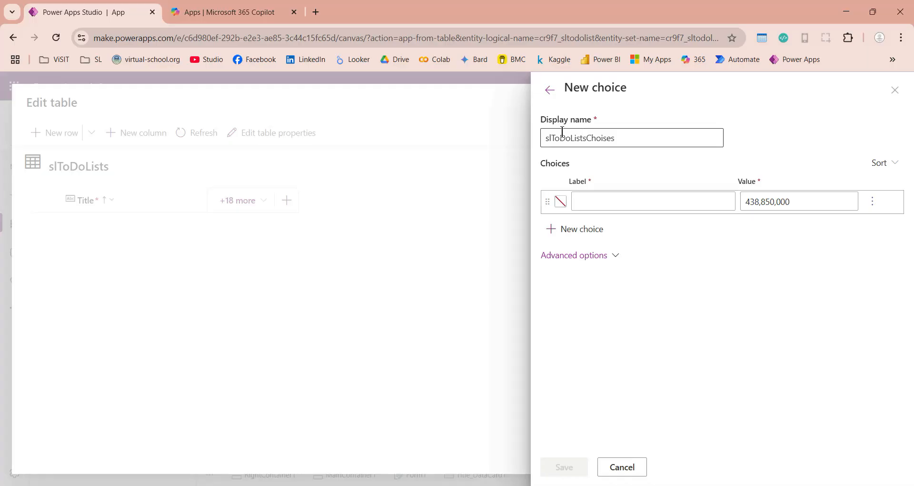
{"action": "left_click", "coordinate": [592, 203]}
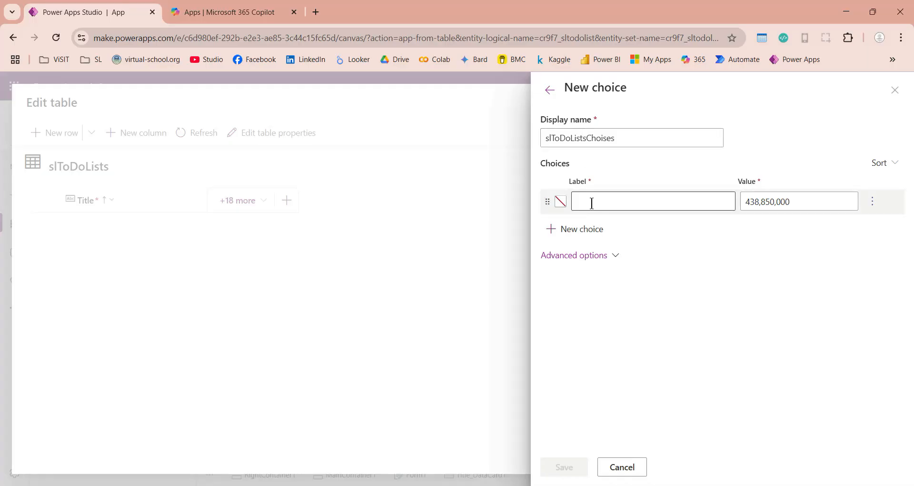
{"action": "type", "text": "Complete"}
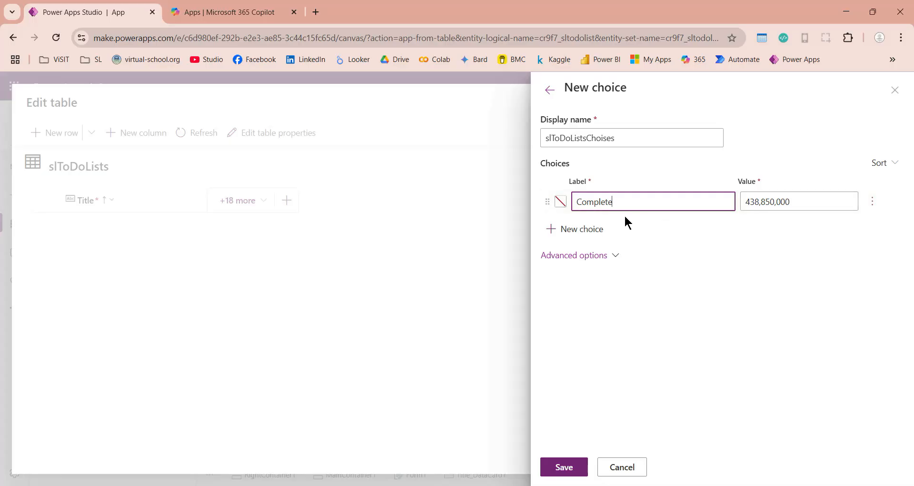
{"action": "left_click", "coordinate": [549, 231]}
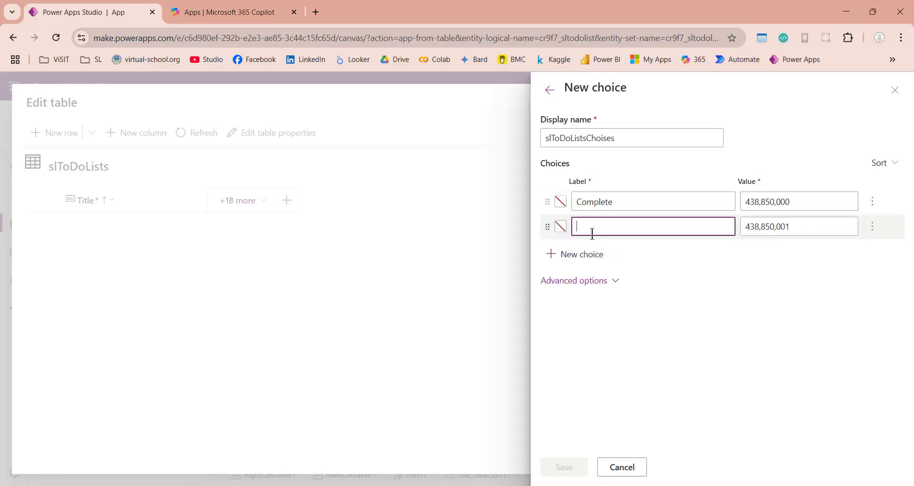
{"action": "type", "text": "No"}
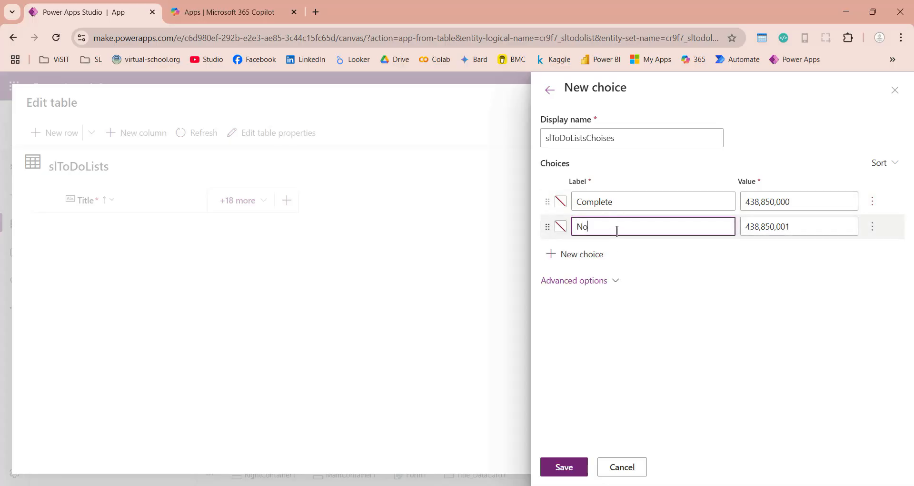
{"action": "type", "text": "t Complete"}
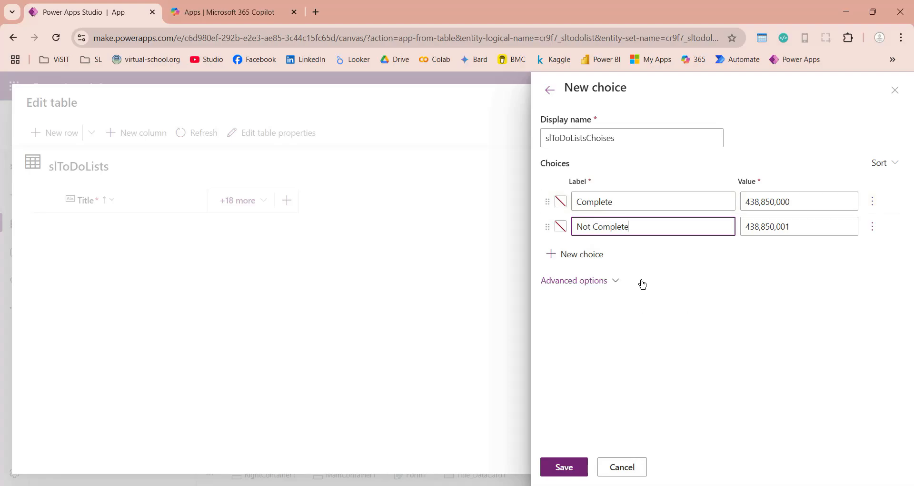
- Save the choice set and sync the Status column with slToDoListsChoises
{"action": "left_click", "coordinate": [557, 473]}
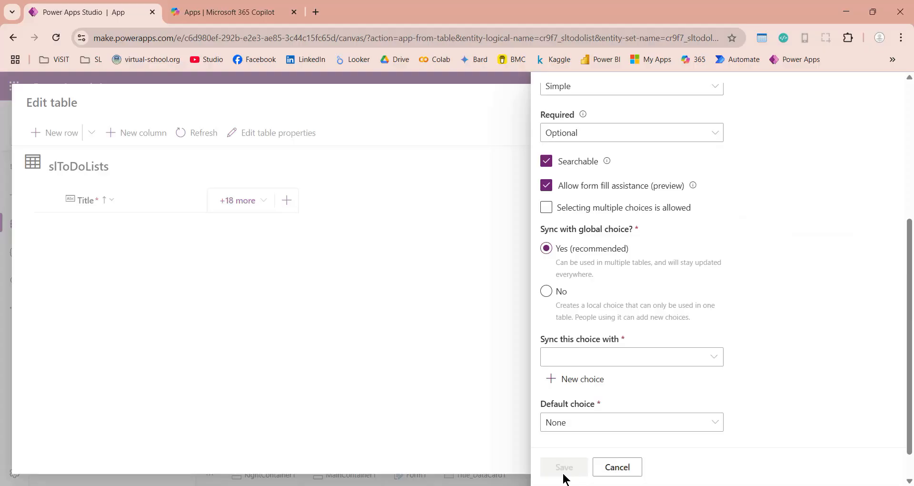
{"action": "left_click", "coordinate": [640, 361]}
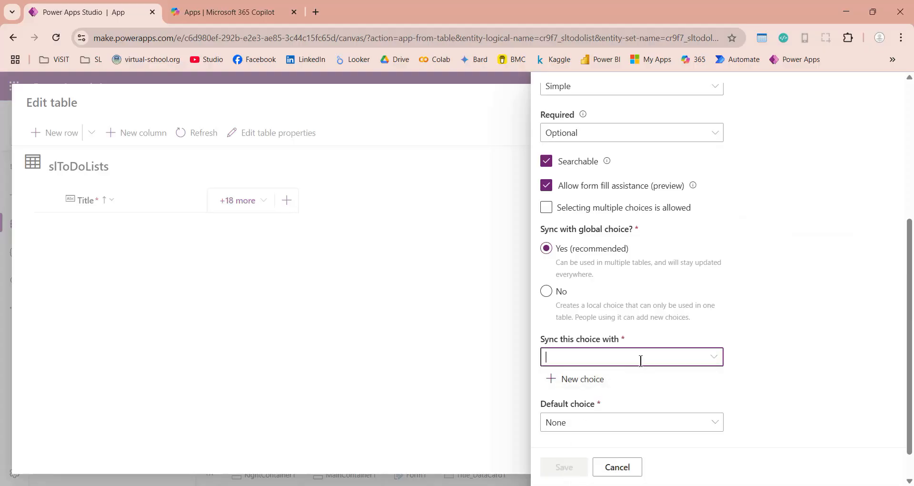
{"action": "left_click", "coordinate": [714, 358]}
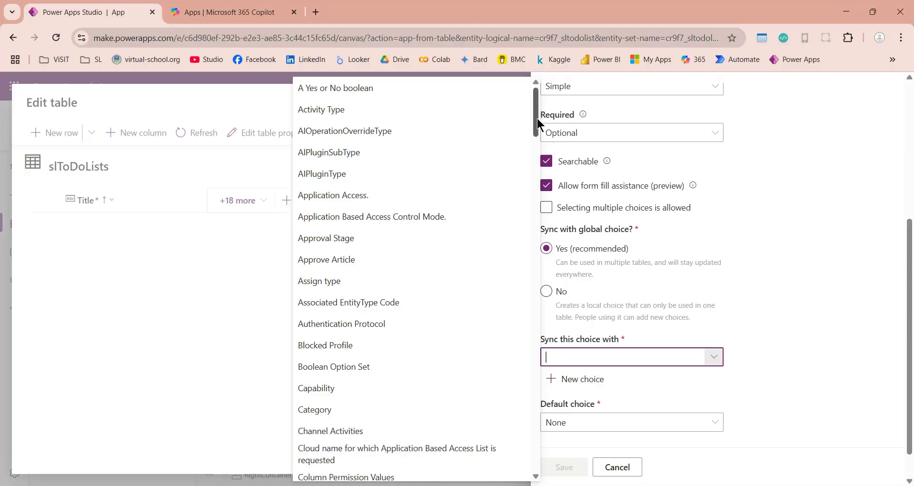
{"action": "left_click_drag", "start_coordinate": [536, 112], "coordinate": [528, 400]}
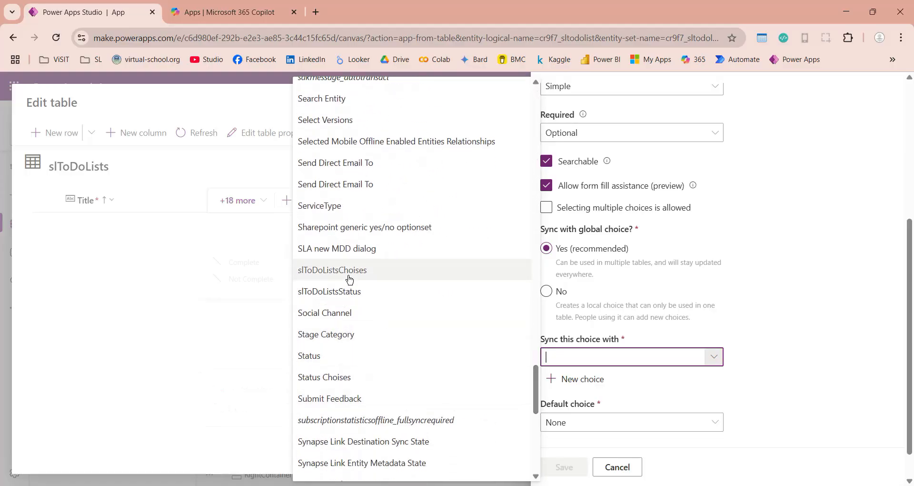
{"action": "mouse_move", "coordinate": [350, 275]}
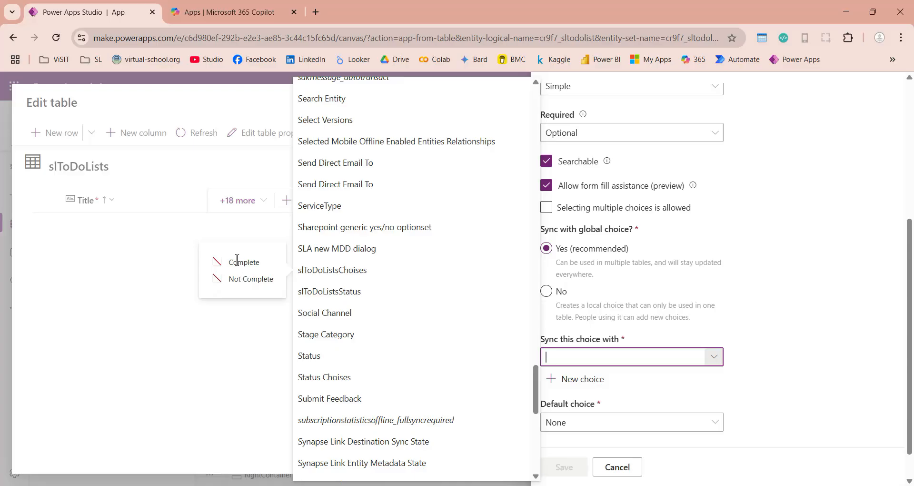
{"action": "left_click", "coordinate": [332, 270]}
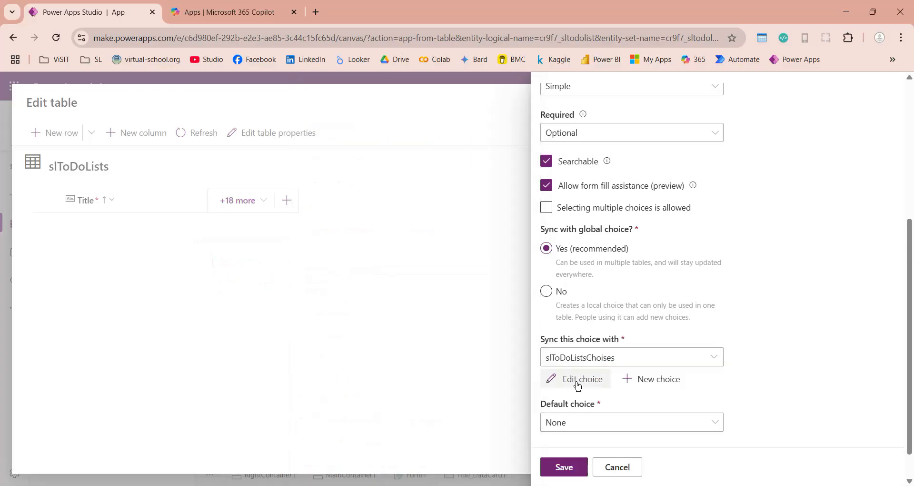
{"action": "scroll", "coordinate": [752, 376], "scroll_direction": "down", "scroll_amount": 2}
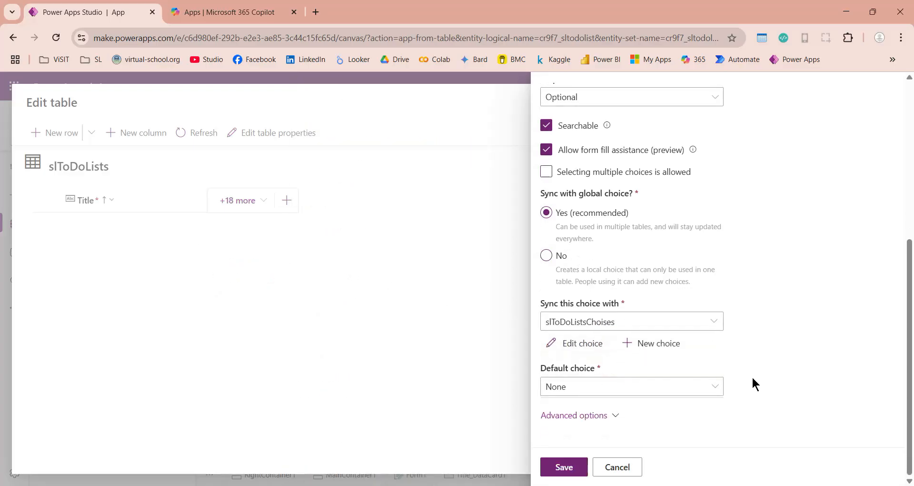
- Set slToDoListsChoises values to 1 for Complete and 0 for Not Complete, then save
{"action": "left_click", "coordinate": [589, 341]}
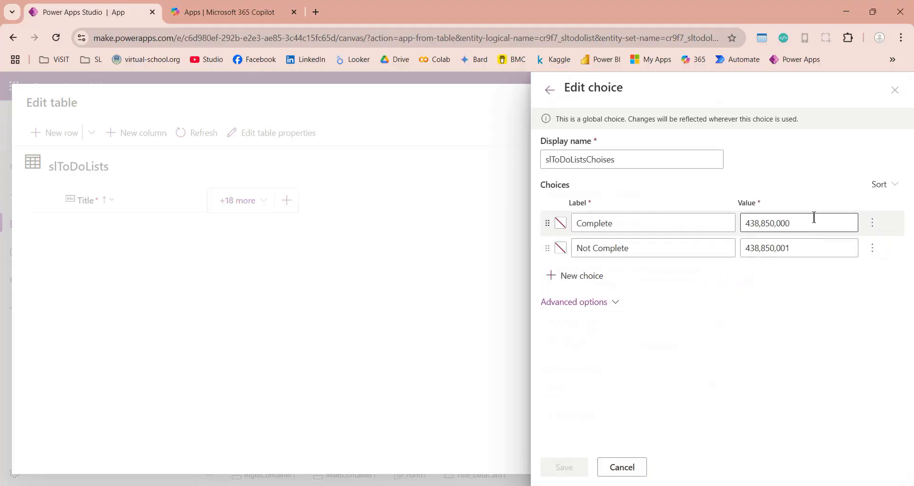
{"action": "left_click_drag", "start_coordinate": [814, 216], "coordinate": [637, 217]}
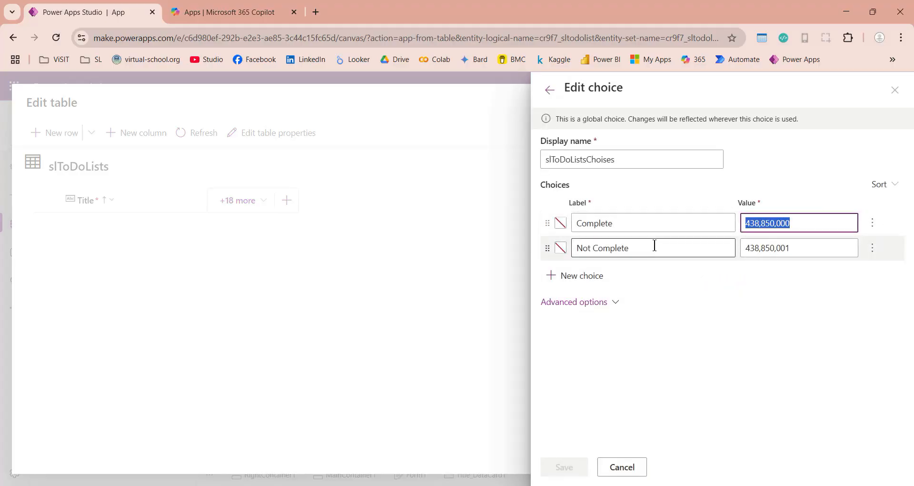
{"action": "type", "text": "1"}
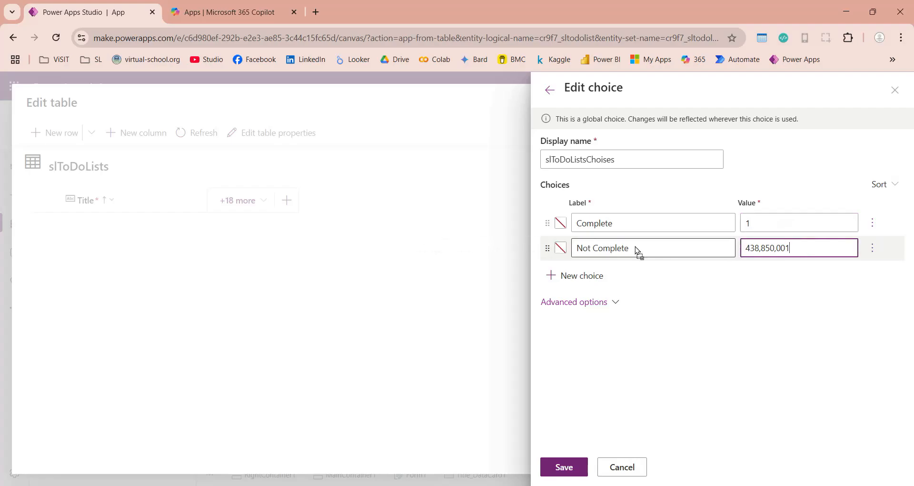
{"action": "left_click", "coordinate": [790, 249]}
{"action": "double_click", "coordinate": [790, 250]}
{"action": "type", "text": "0"}
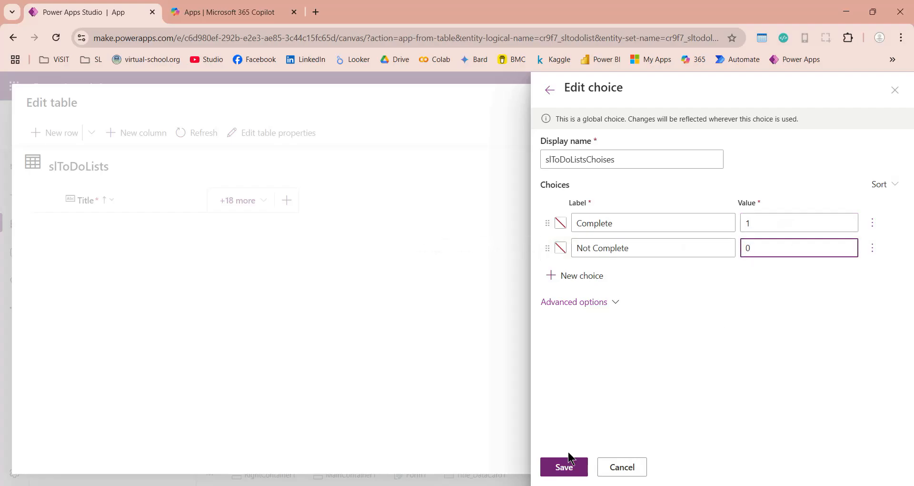
{"action": "left_click", "coordinate": [564, 465]}
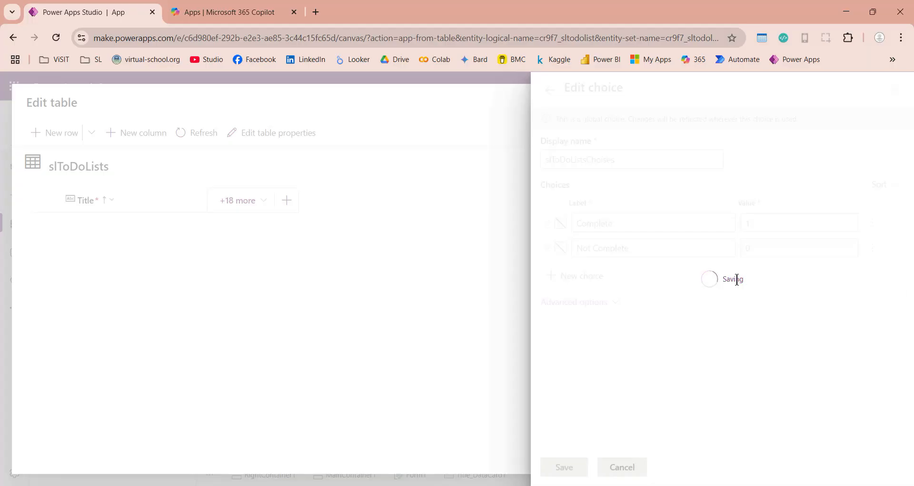
- Default the Status column to Not Complete and save it to slToDoLists
{"action": "left_click", "coordinate": [650, 393]}
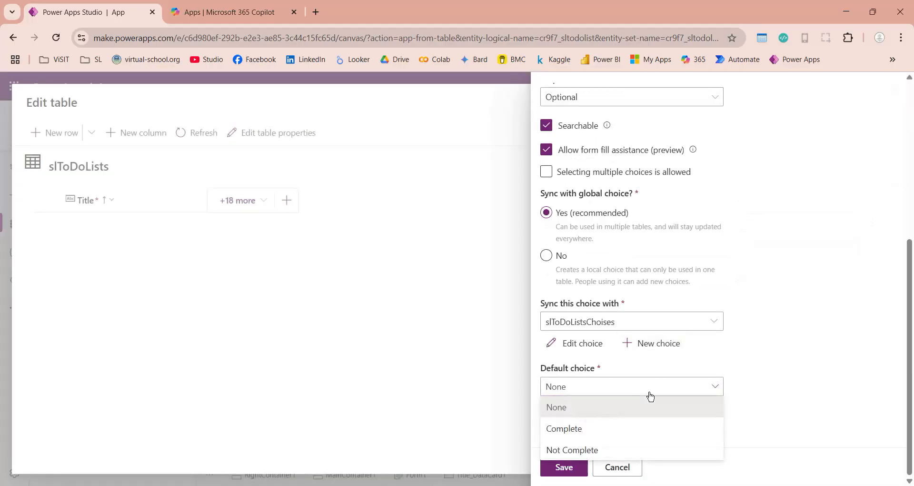
{"action": "left_click", "coordinate": [556, 451]}
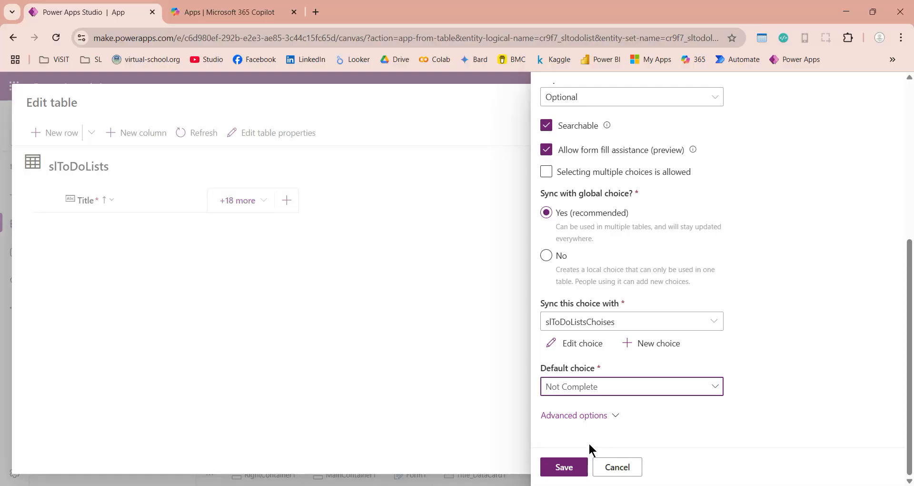
{"action": "left_click", "coordinate": [565, 467]}
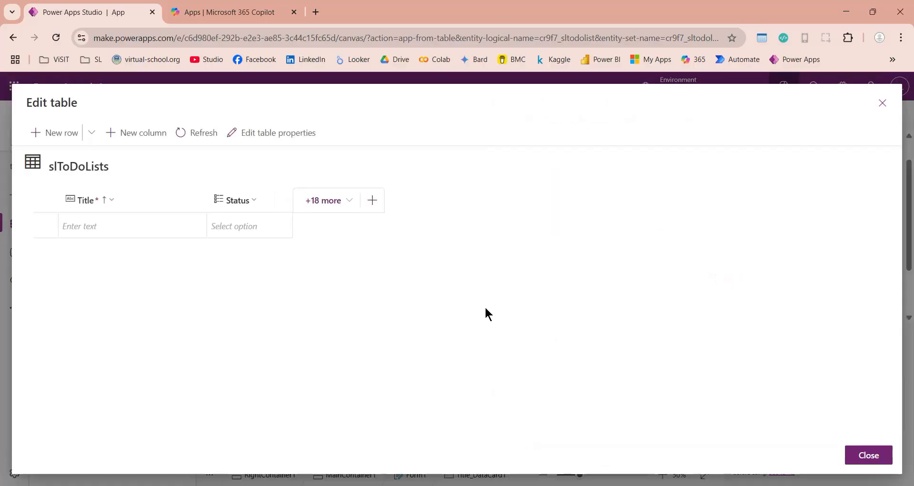
- Check the Status options (Complete, Not Complete) without choosing, then start a blank new column
{"action": "left_click", "coordinate": [247, 221]}
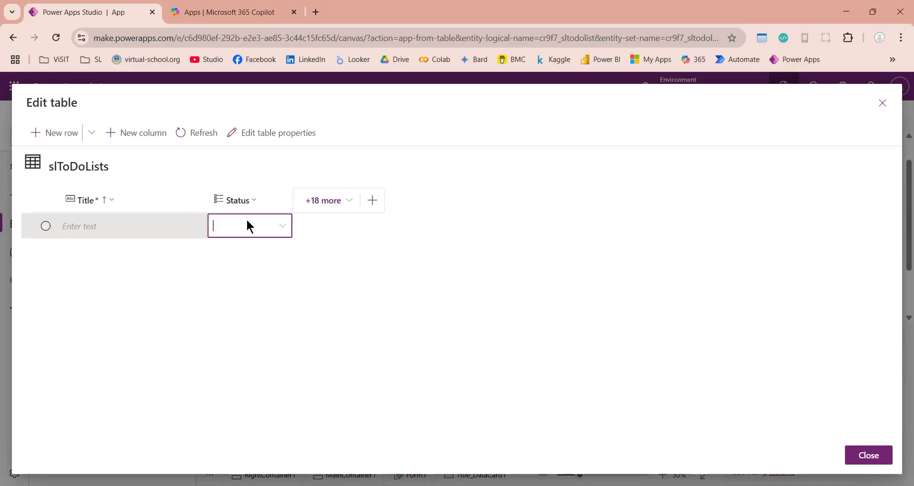
{"action": "left_click", "coordinate": [287, 226]}
{"action": "left_click", "coordinate": [326, 227]}
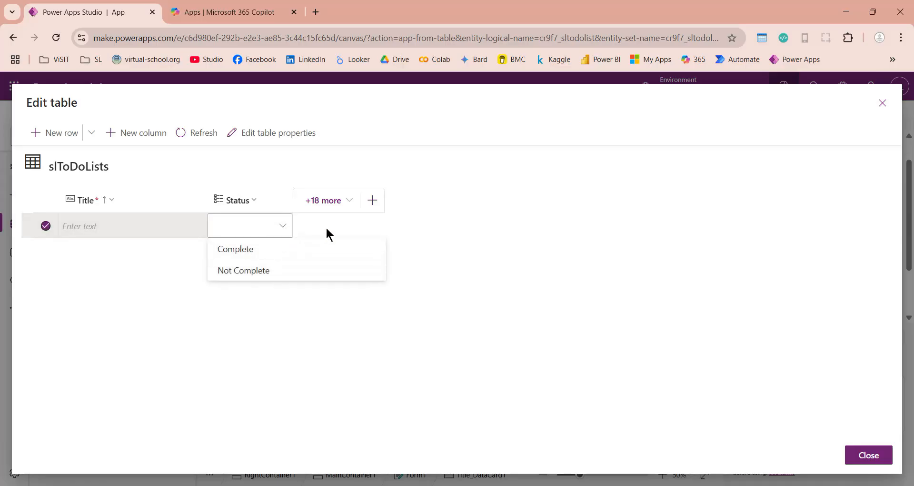
{"action": "left_click", "coordinate": [370, 210]}
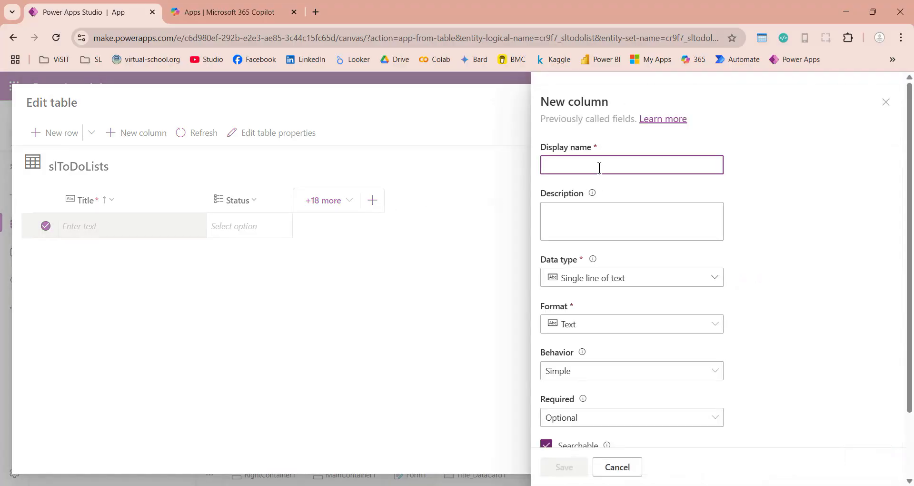
- Name the new column Date, give it the Autonumber data type, and keep it optional
{"action": "type", "text": "Date"}
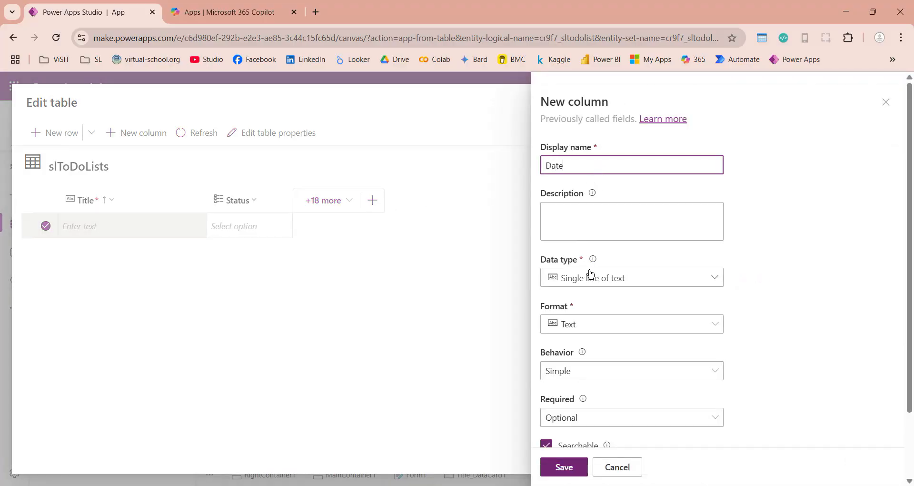
{"action": "left_click", "coordinate": [590, 274]}
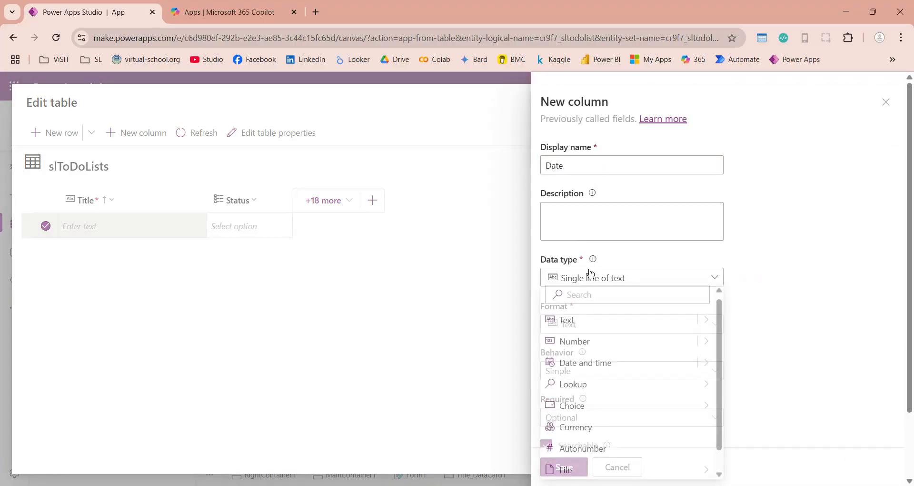
{"action": "left_click", "coordinate": [585, 451]}
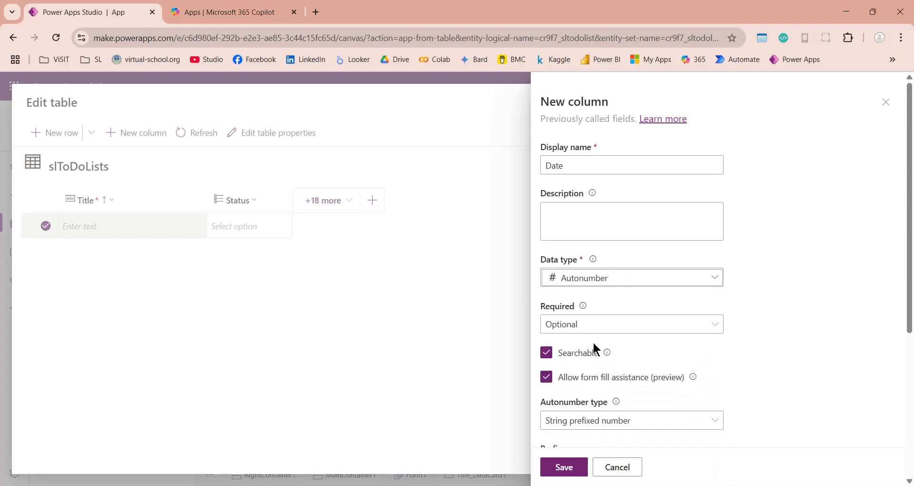
{"action": "left_click", "coordinate": [595, 324]}
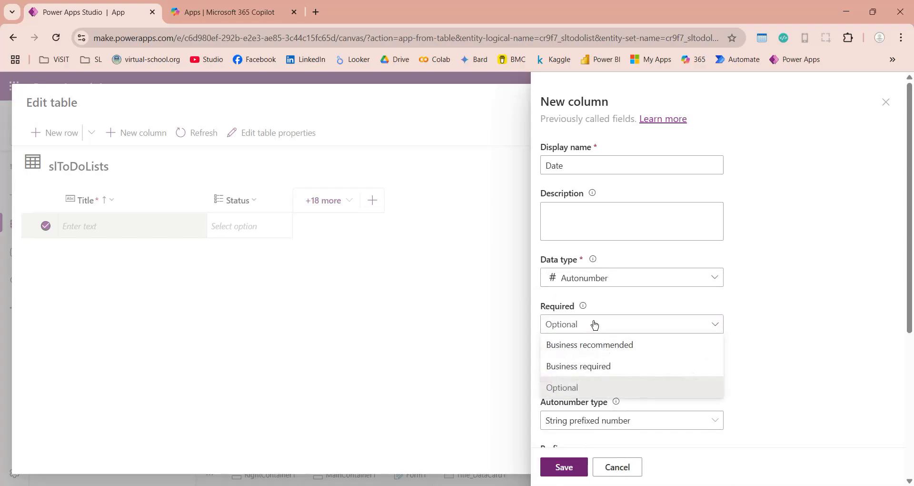
{"action": "left_click", "coordinate": [665, 328]}
- Use date-prefixed numbering in 25-Jun-2025 format and save the Date column
{"action": "scroll", "coordinate": [795, 338], "scroll_direction": "down", "scroll_amount": 3}
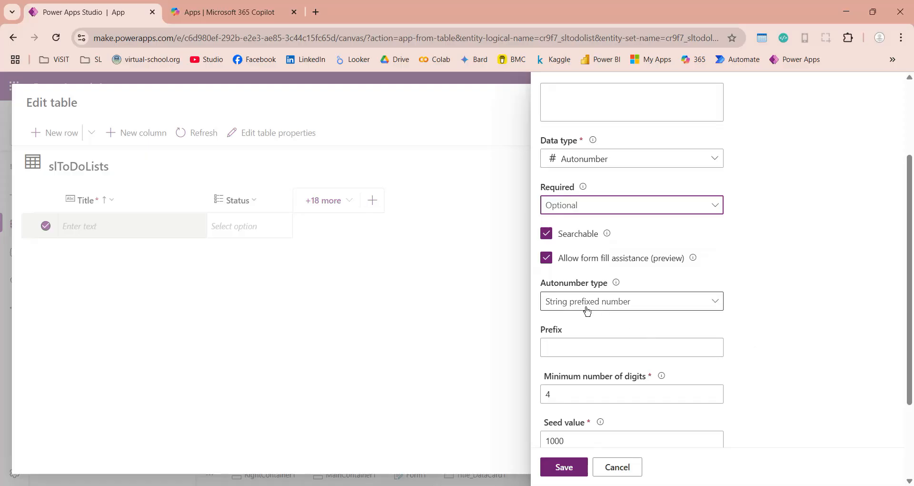
{"action": "left_click", "coordinate": [629, 308]}
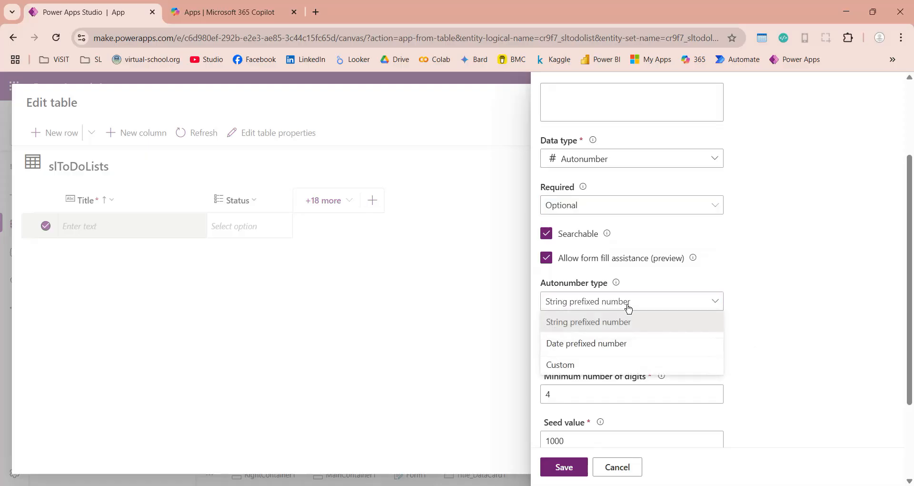
{"action": "left_click", "coordinate": [616, 347]}
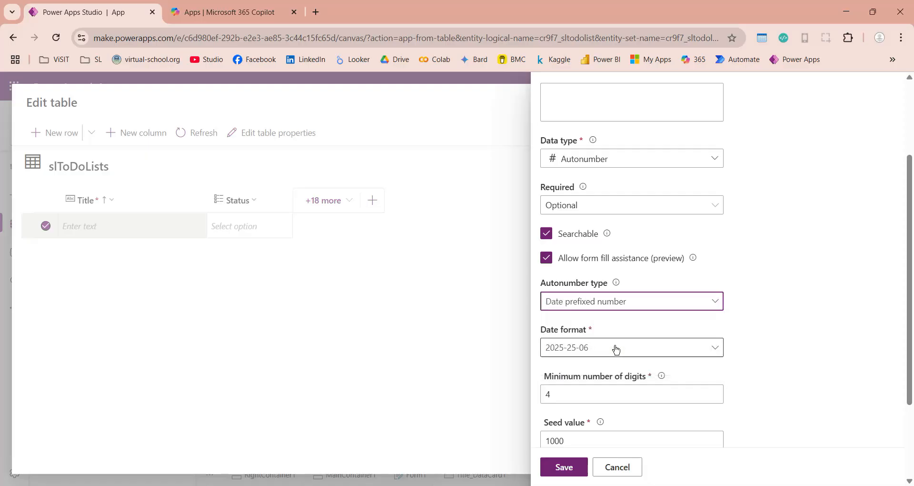
{"action": "left_click", "coordinate": [616, 347]}
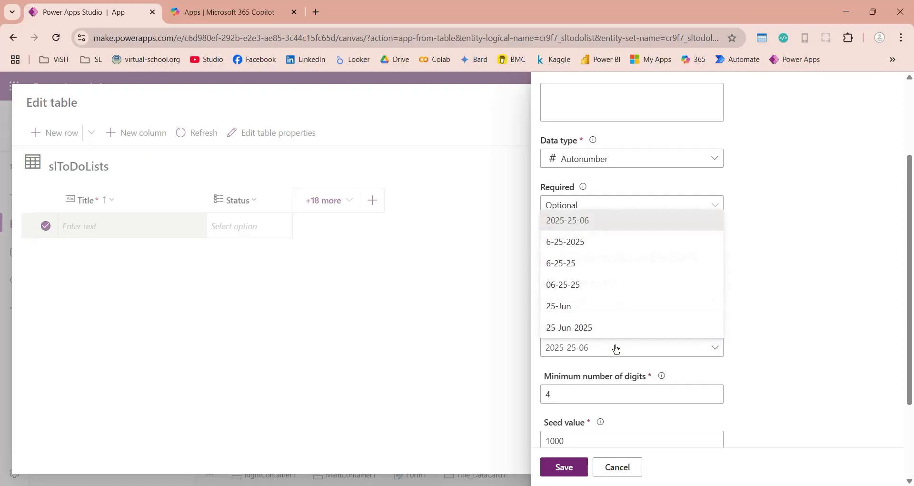
{"action": "left_click", "coordinate": [595, 330]}
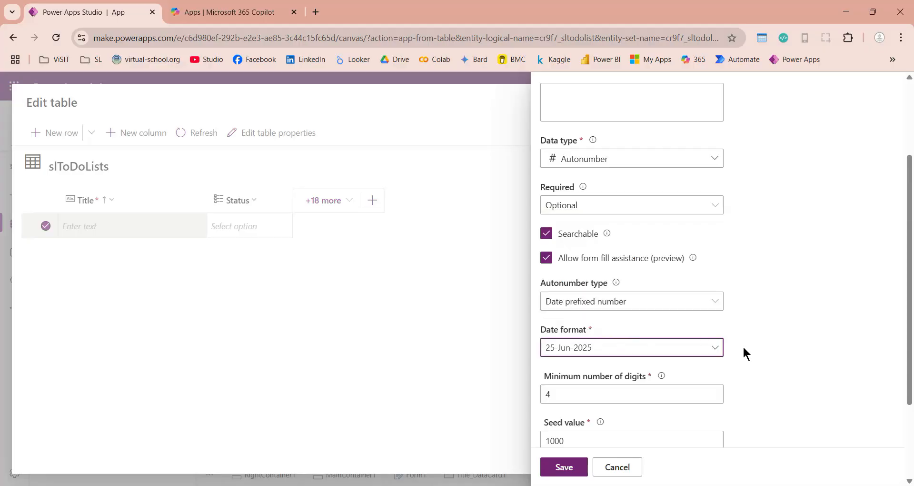
{"action": "scroll", "coordinate": [744, 348], "scroll_direction": "down", "scroll_amount": 3}
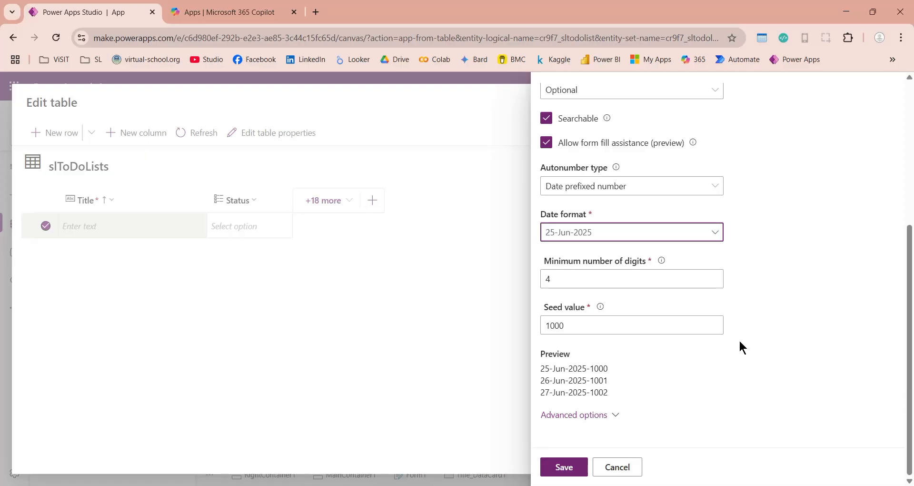
{"action": "left_click", "coordinate": [552, 466]}
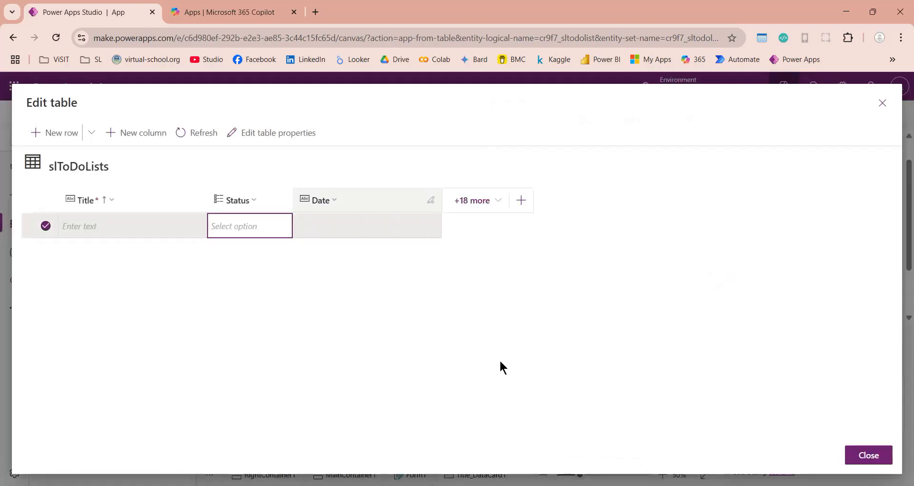
{"action": "left_click", "coordinate": [355, 230]}
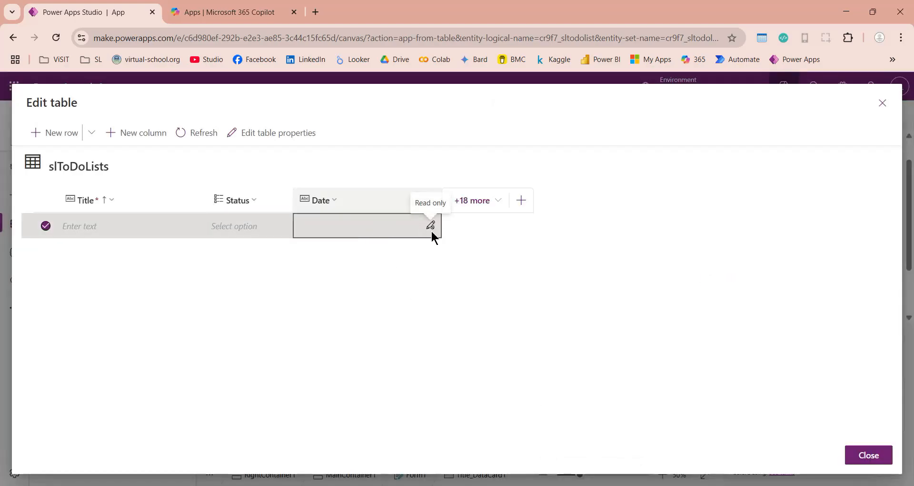
- Start a new column named When with the Date and time type and Simple behavior
{"action": "left_click", "coordinate": [526, 205]}
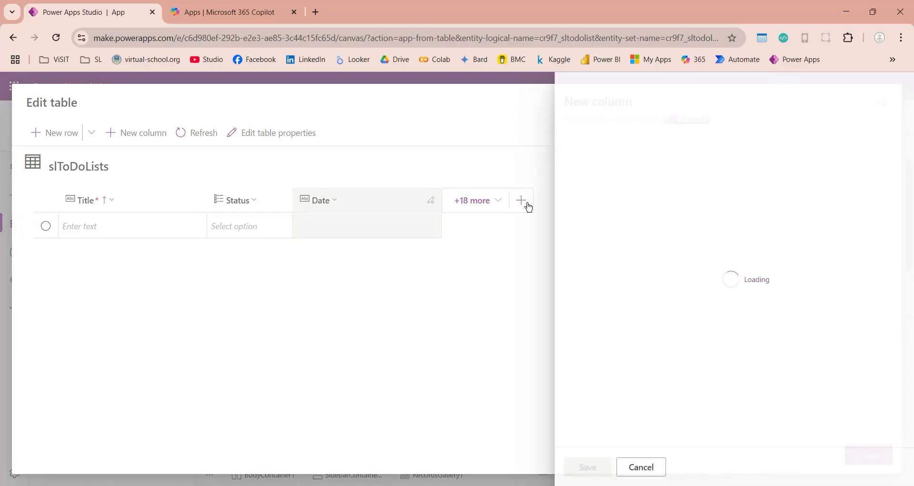
{"action": "type", "text": "When"}
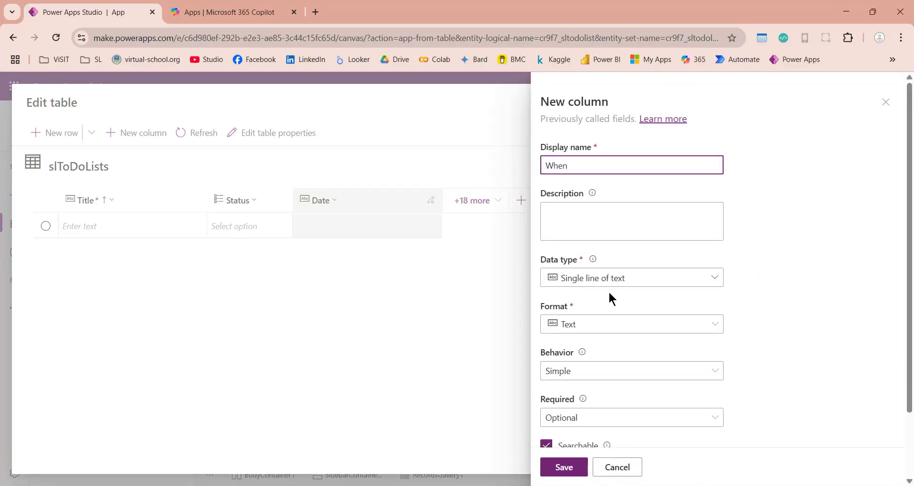
{"action": "left_click", "coordinate": [641, 285]}
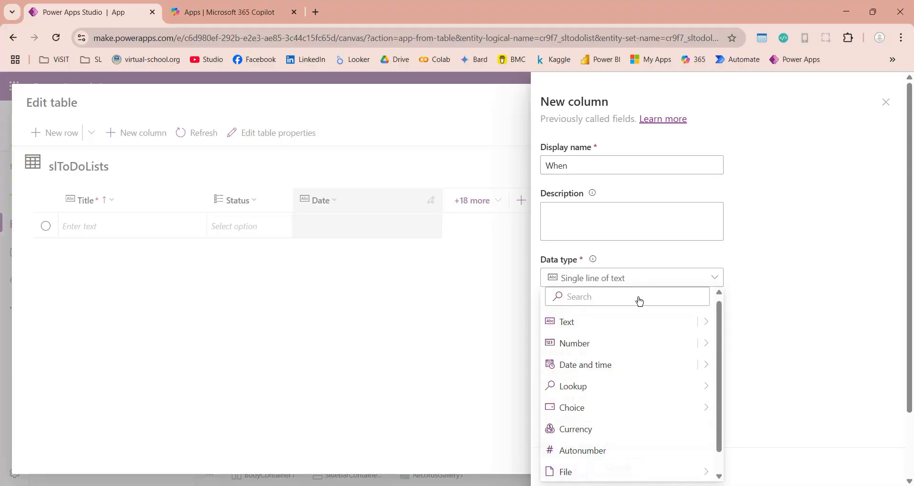
{"action": "left_click", "coordinate": [606, 366]}
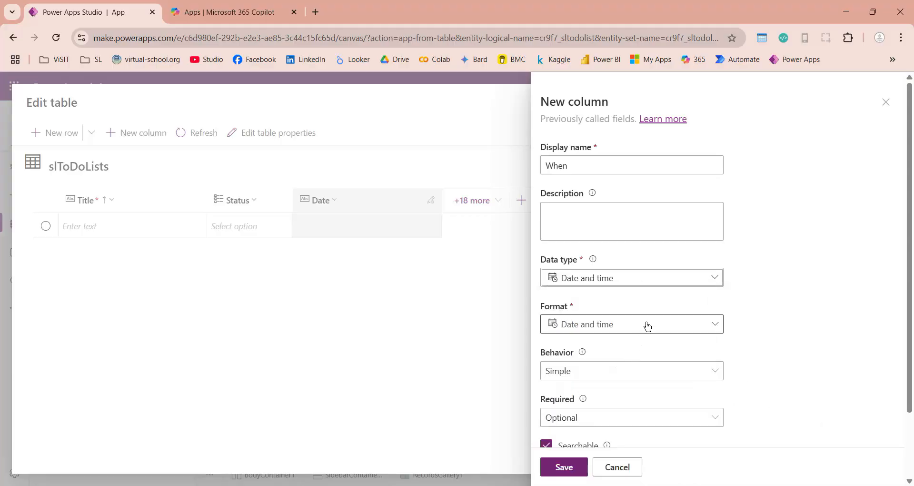
{"action": "left_click", "coordinate": [617, 376]}
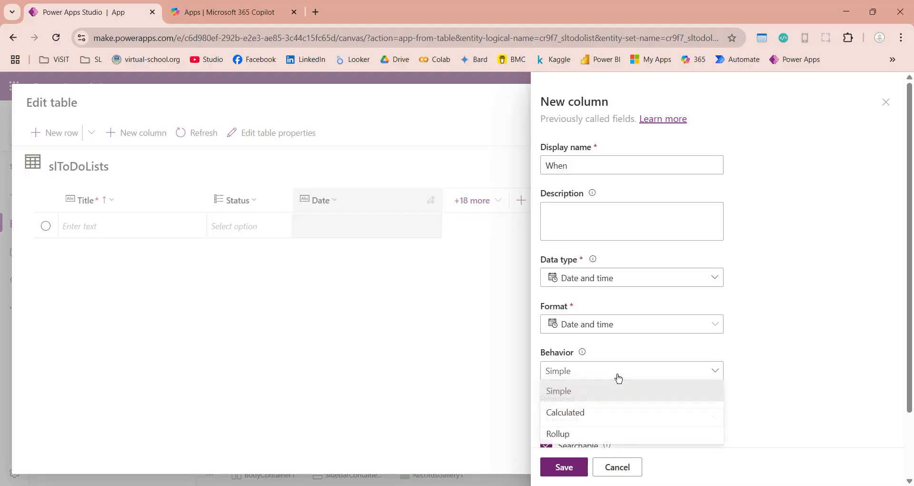
{"action": "left_click", "coordinate": [662, 378]}
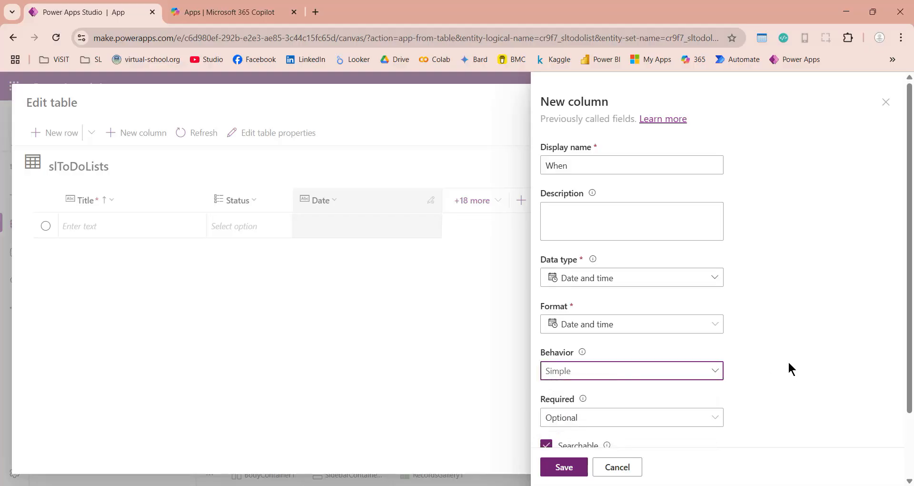
- Make the When column business required and save it
{"action": "scroll", "coordinate": [789, 364], "scroll_direction": "down", "scroll_amount": 2}
{"action": "left_click", "coordinate": [643, 344]}
{"action": "left_click", "coordinate": [606, 378]}
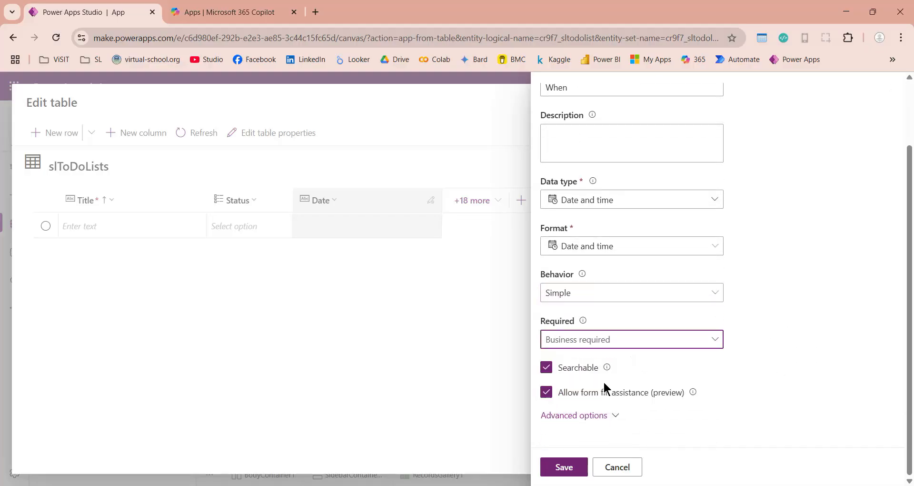
{"action": "left_click", "coordinate": [585, 415]}
{"action": "scroll", "coordinate": [609, 421], "scroll_direction": "down", "scroll_amount": 4}
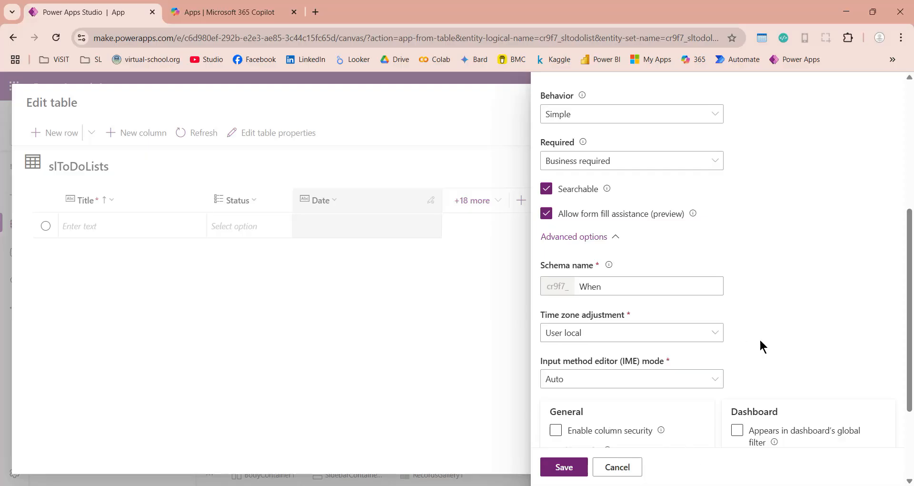
{"action": "scroll", "coordinate": [762, 346], "scroll_direction": "down", "scroll_amount": 3}
{"action": "scroll", "coordinate": [761, 253], "scroll_direction": "down", "scroll_amount": 1}
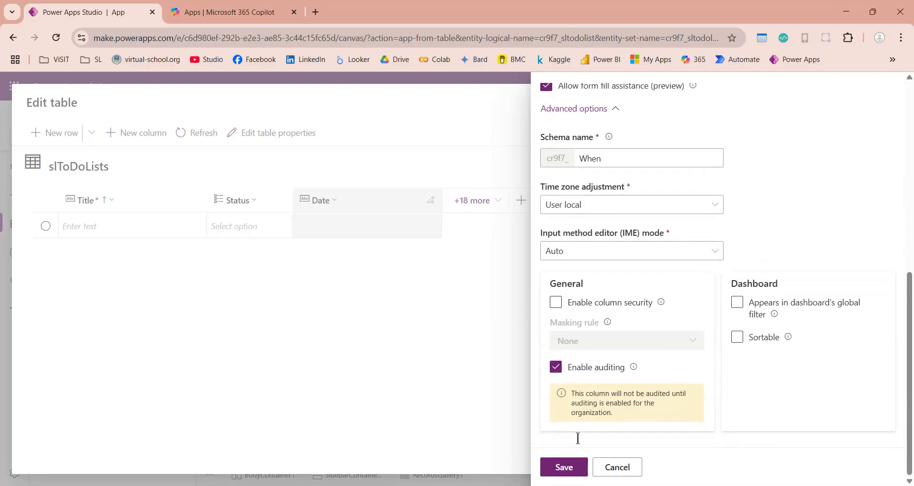
{"action": "left_click", "coordinate": [583, 469]}
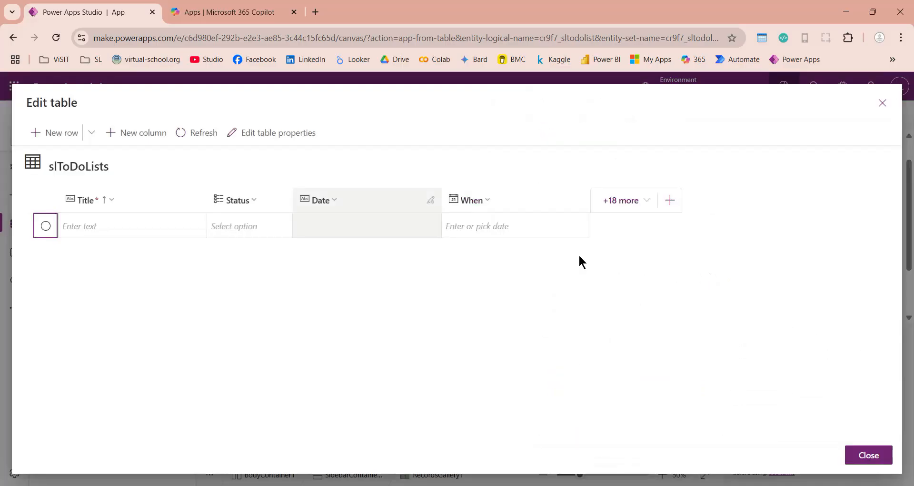
- Try the When cell's date picker, then start another new column
{"action": "left_click", "coordinate": [518, 227]}
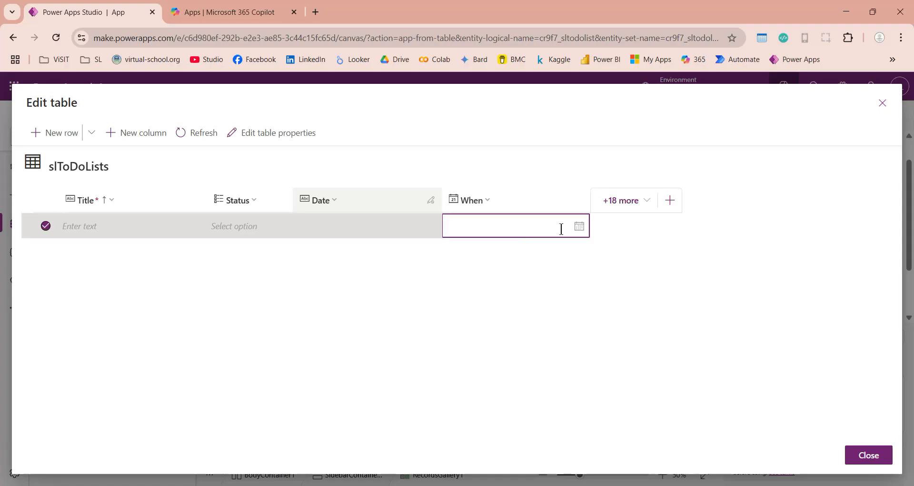
{"action": "left_click", "coordinate": [578, 227]}
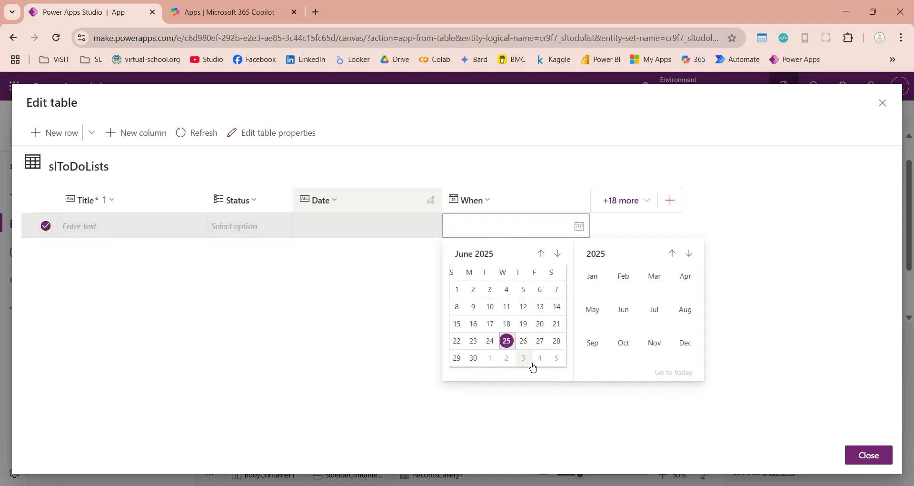
{"action": "left_click", "coordinate": [670, 200]}
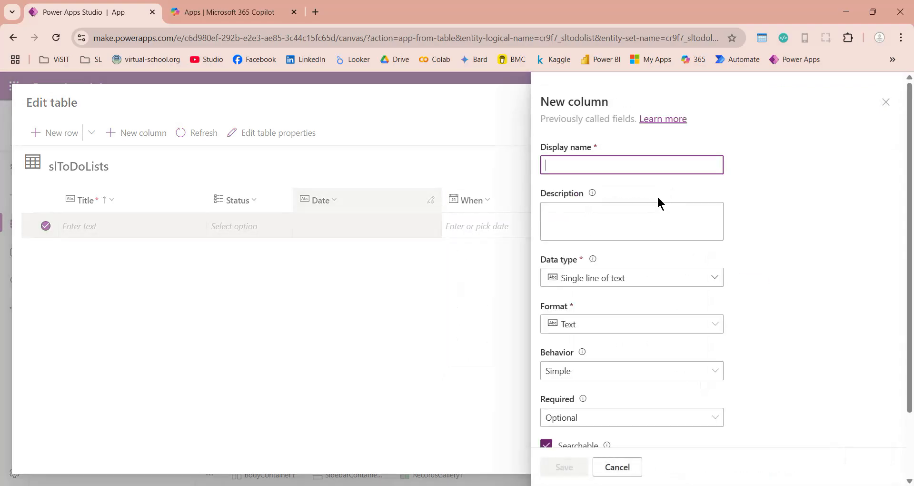
- Save a new text column named Where
{"action": "type", "text": "Where"}
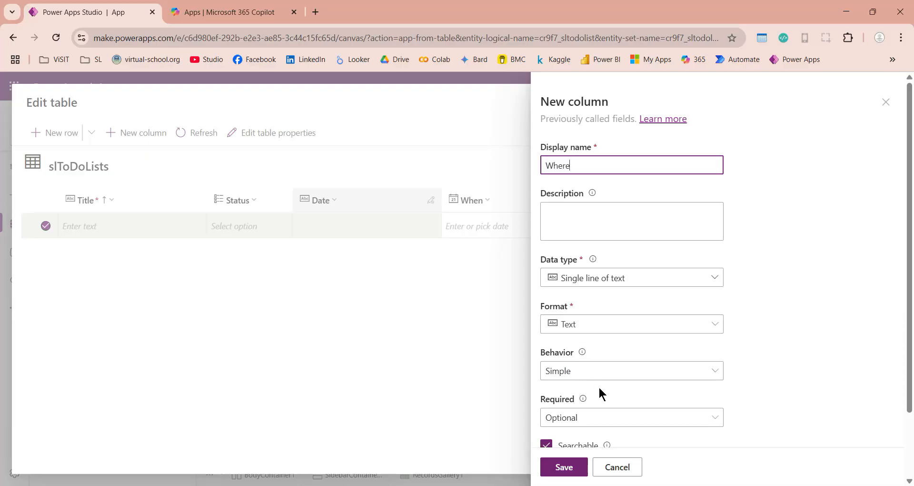
{"action": "scroll", "coordinate": [597, 381], "scroll_direction": "down", "scroll_amount": 2}
{"action": "left_click", "coordinate": [602, 339]}
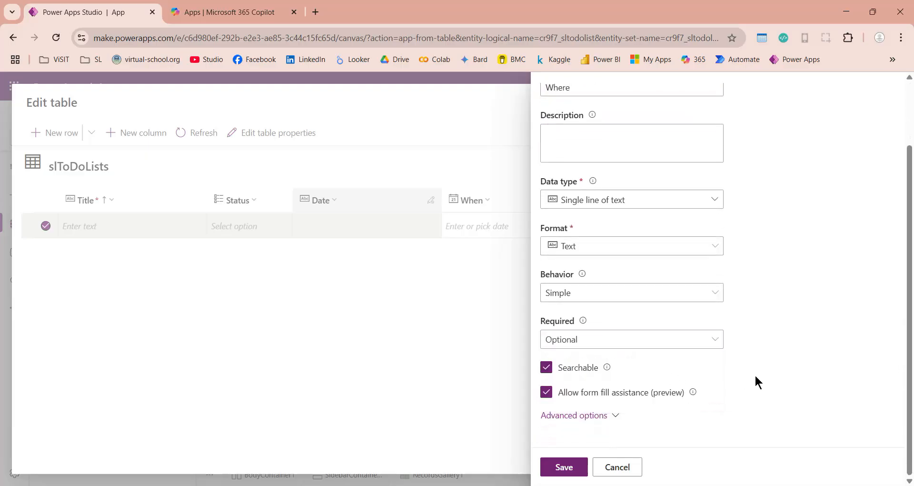
{"action": "left_click", "coordinate": [575, 469]}
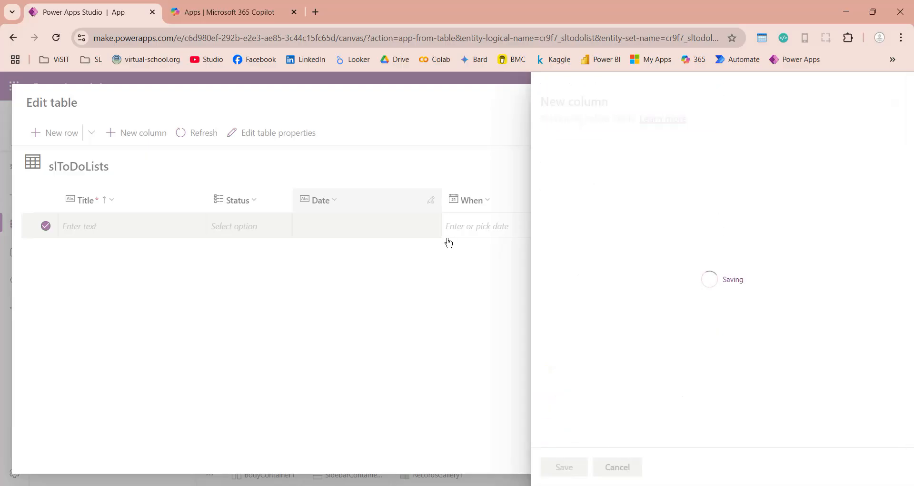
{"action": "left_click", "coordinate": [449, 232]}
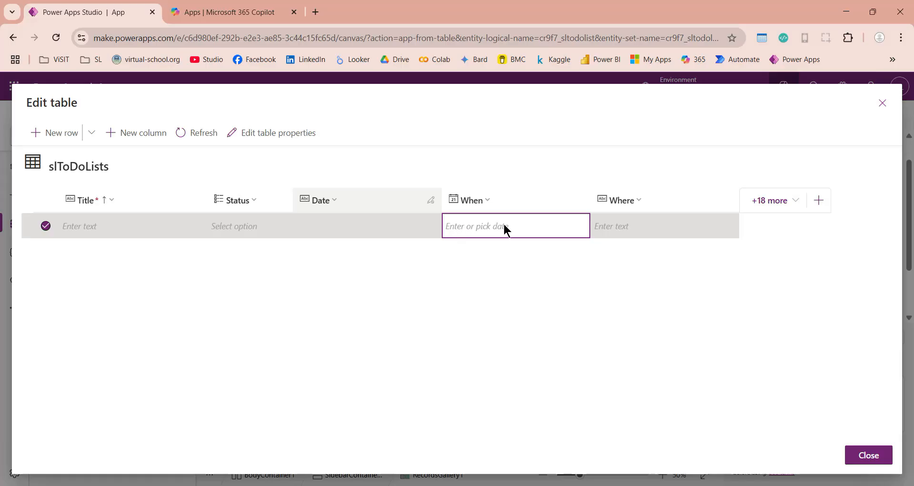
- Add a single-line-text column named With Whom and save it
{"action": "left_click", "coordinate": [819, 200]}
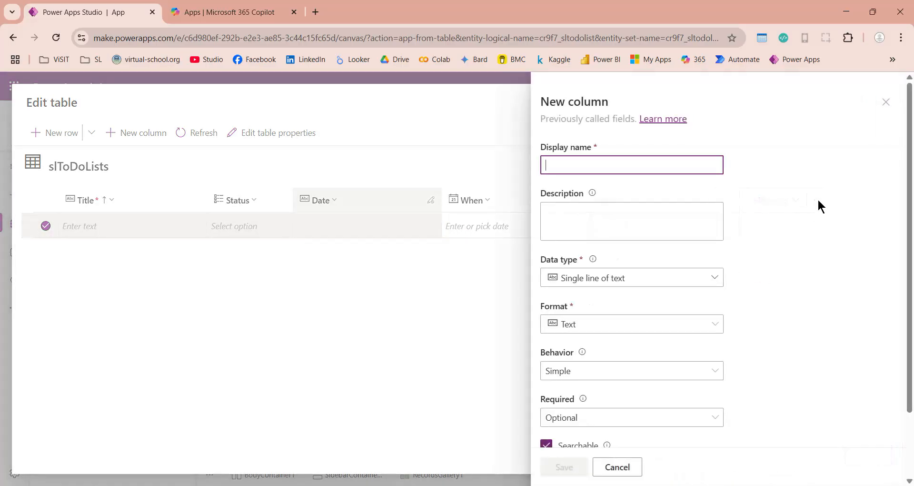
{"action": "type", "text": "With "}
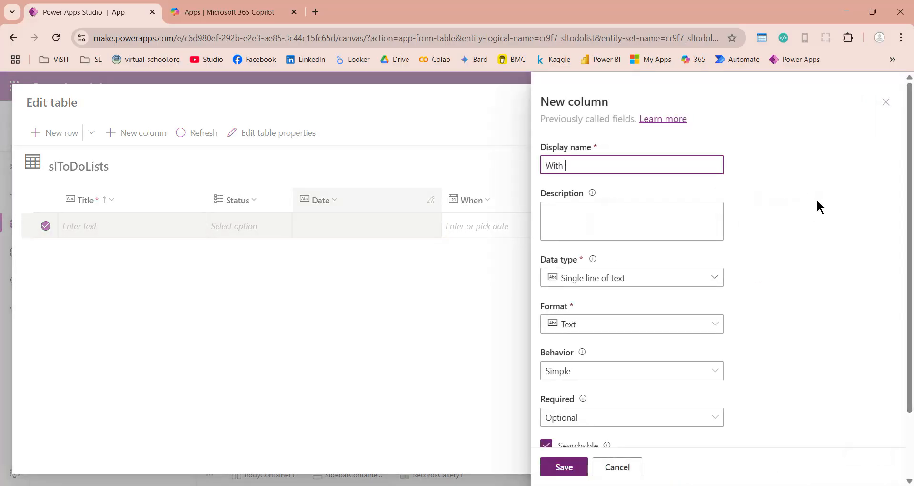
{"action": "type", "text": "Whom"}
{"action": "scroll", "coordinate": [714, 437], "scroll_direction": "down", "scroll_amount": 3}
{"action": "left_click", "coordinate": [563, 465]}
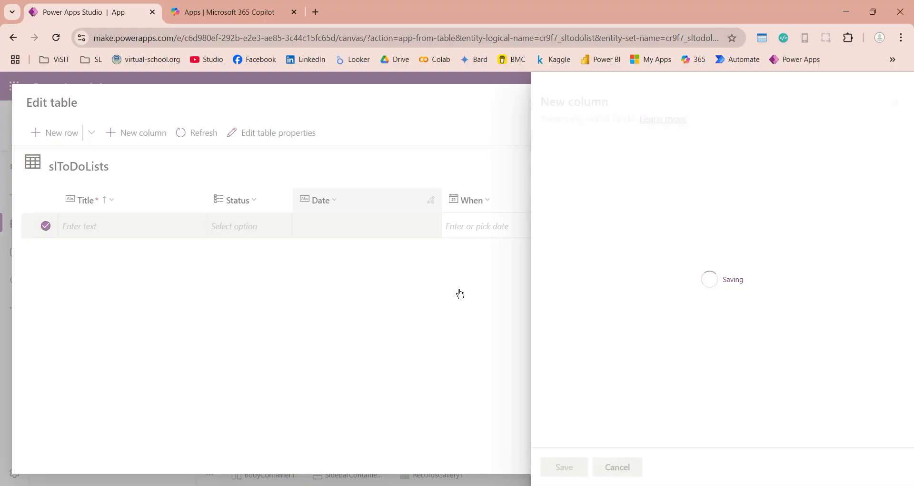
- Add a new column named Priority with the Choice data type
{"action": "left_click", "coordinate": [887, 200]}
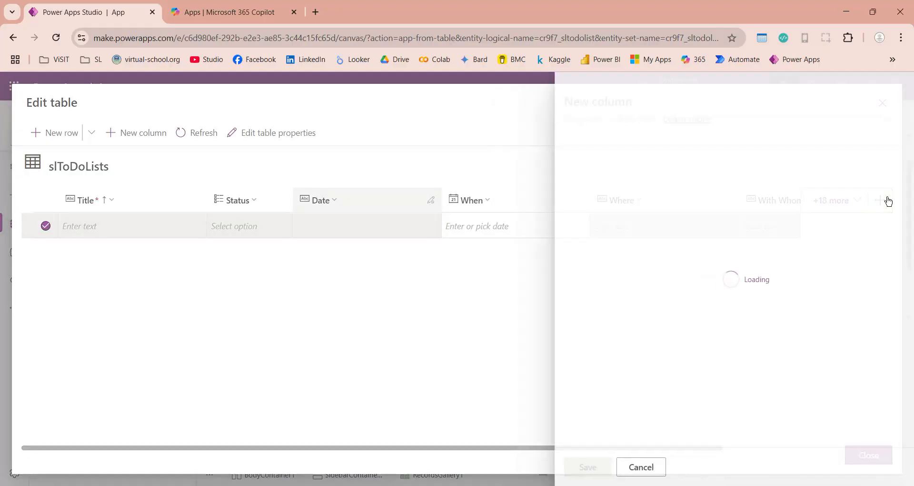
{"action": "type", "text": "Priot"}
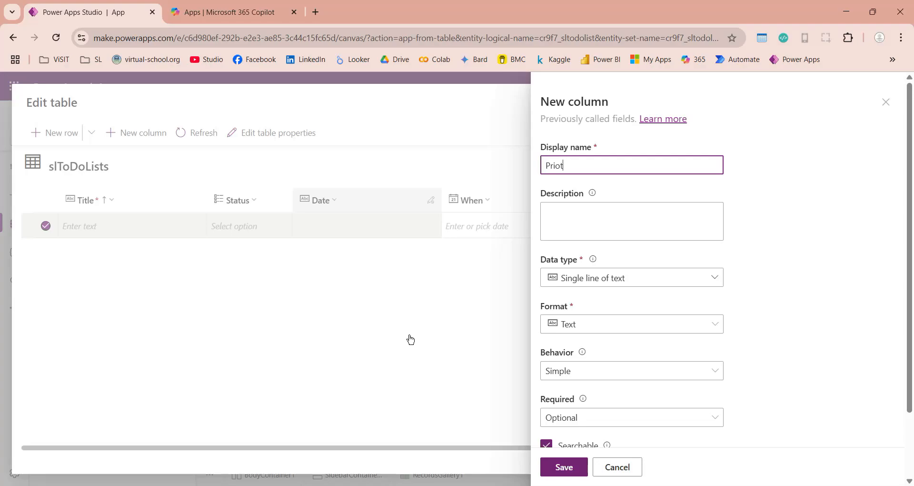
{"action": "key", "text": "BackSpace"}
{"action": "type", "text": "riority"}
{"action": "left_click", "coordinate": [657, 276]}
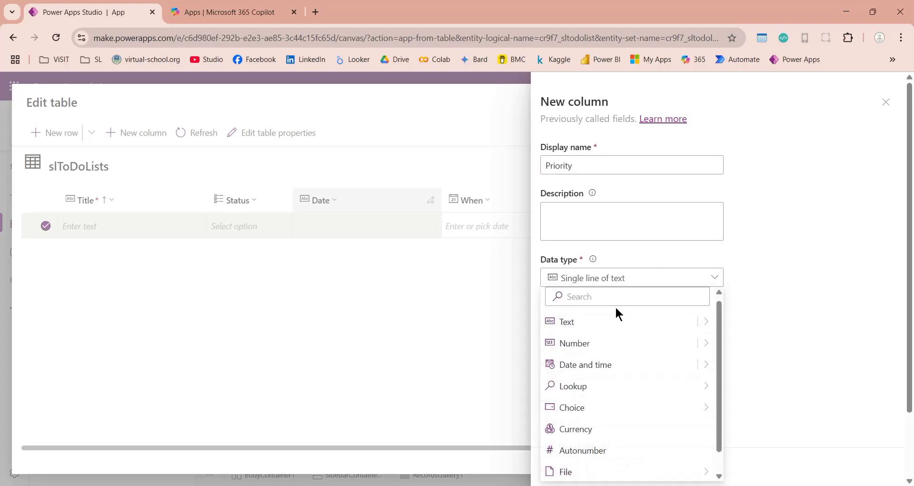
{"action": "mouse_move", "coordinate": [595, 404]}
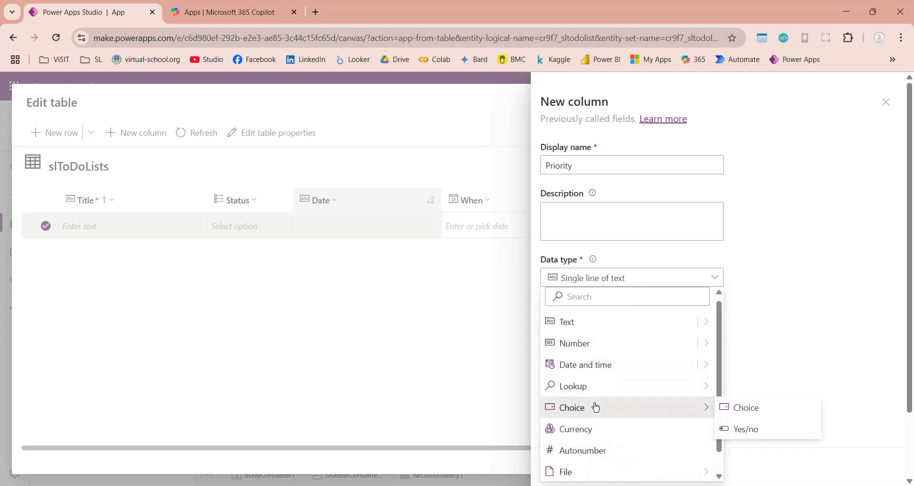
{"action": "left_click", "coordinate": [736, 409]}
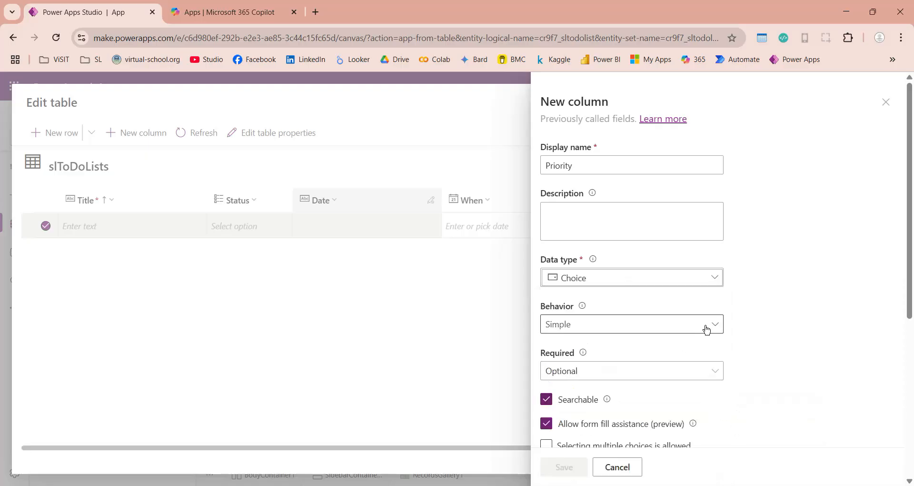
- Make Priority business required and choose to sync it with a global choice
{"action": "scroll", "coordinate": [791, 371], "scroll_direction": "down", "scroll_amount": 3}
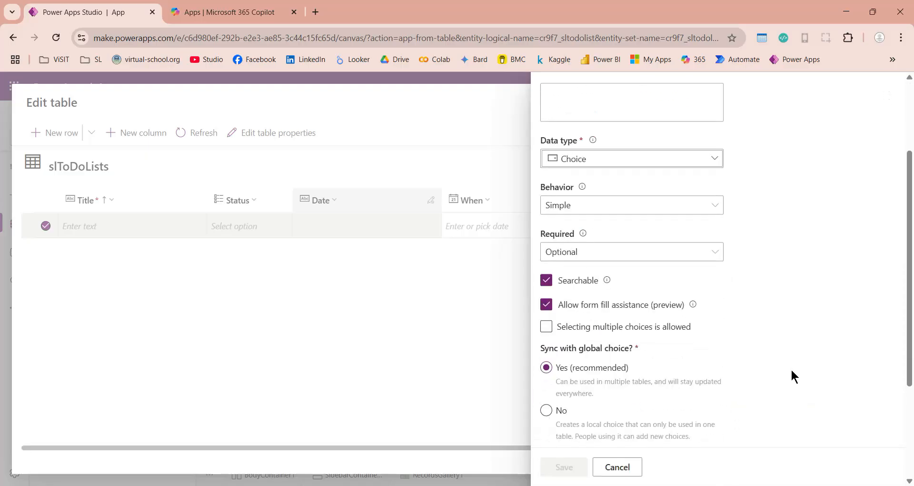
{"action": "scroll", "coordinate": [738, 283], "scroll_direction": "down", "scroll_amount": 1}
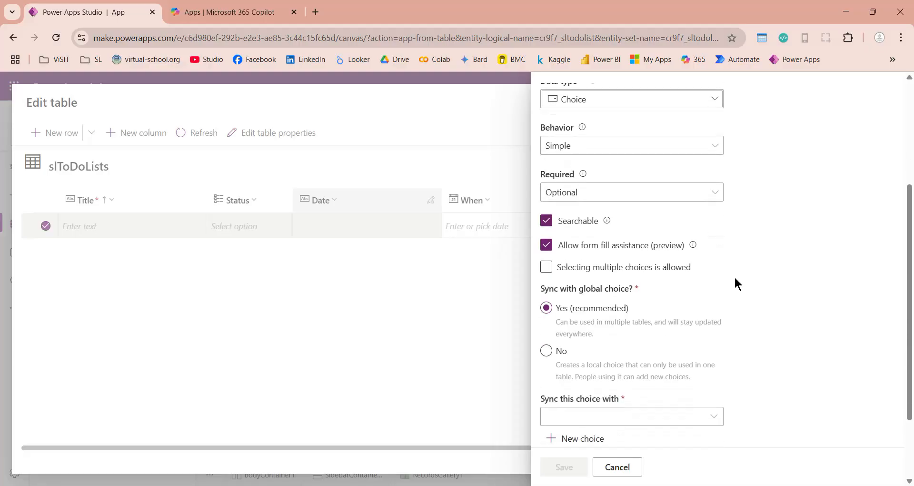
{"action": "left_click", "coordinate": [718, 193]}
{"action": "left_click", "coordinate": [659, 234]}
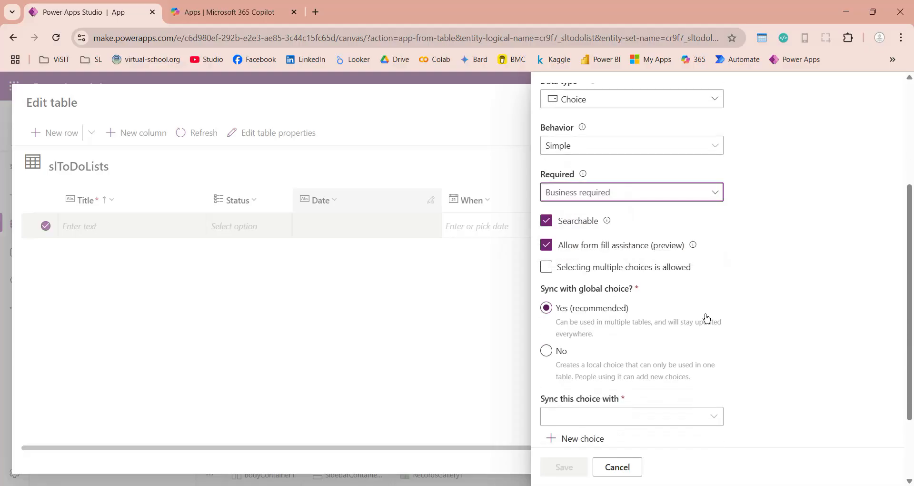
{"action": "scroll", "coordinate": [663, 351], "scroll_direction": "down", "scroll_amount": 2}
{"action": "left_click", "coordinate": [616, 316]}
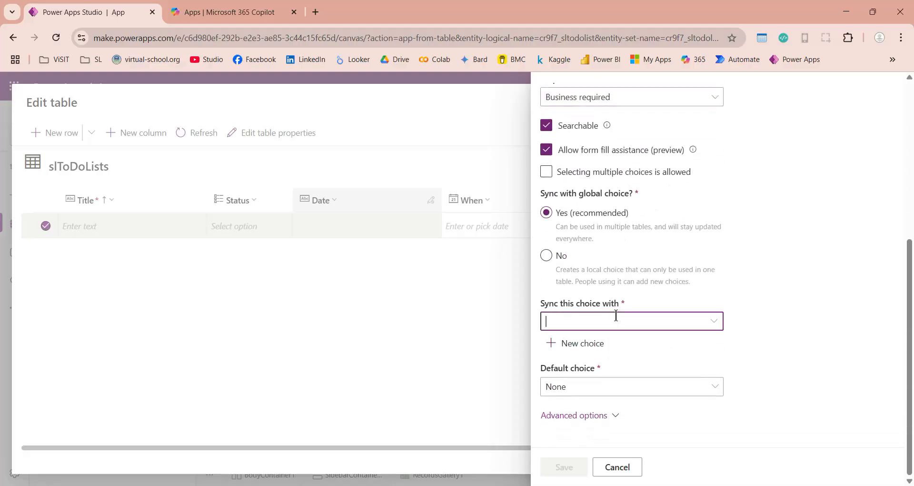
- Start a new global choice slToDoListsPriority with the option High = 3
{"action": "left_click", "coordinate": [585, 344]}
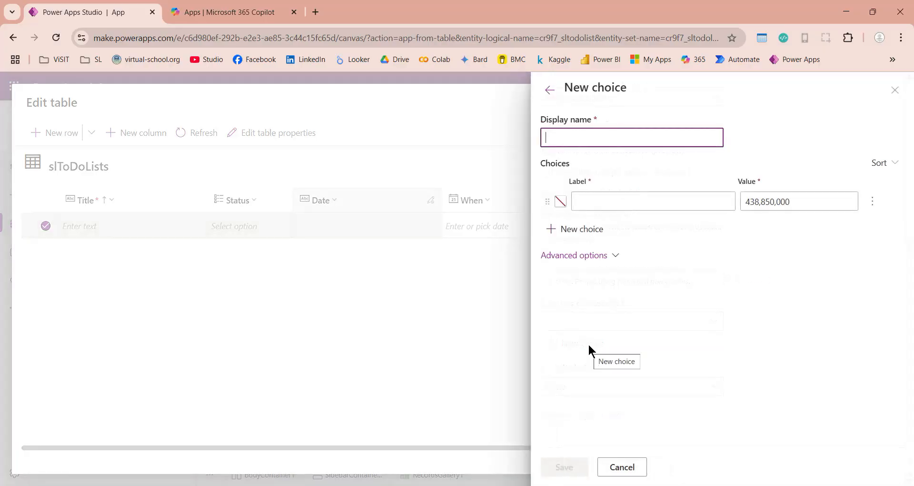
{"action": "type", "text": "slToDoListsPriori"}
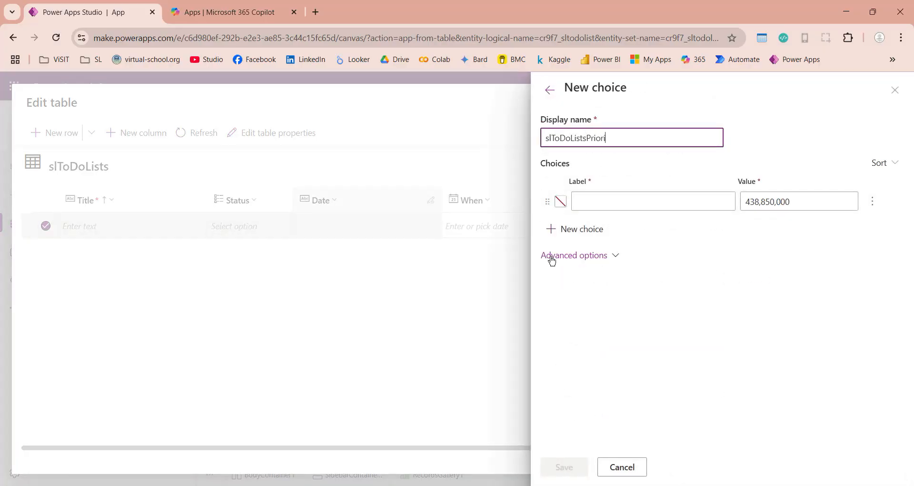
{"action": "type", "text": "ty"}
{"action": "left_click", "coordinate": [640, 200]}
{"action": "type", "text": "High"}
{"action": "left_click", "coordinate": [800, 204]}
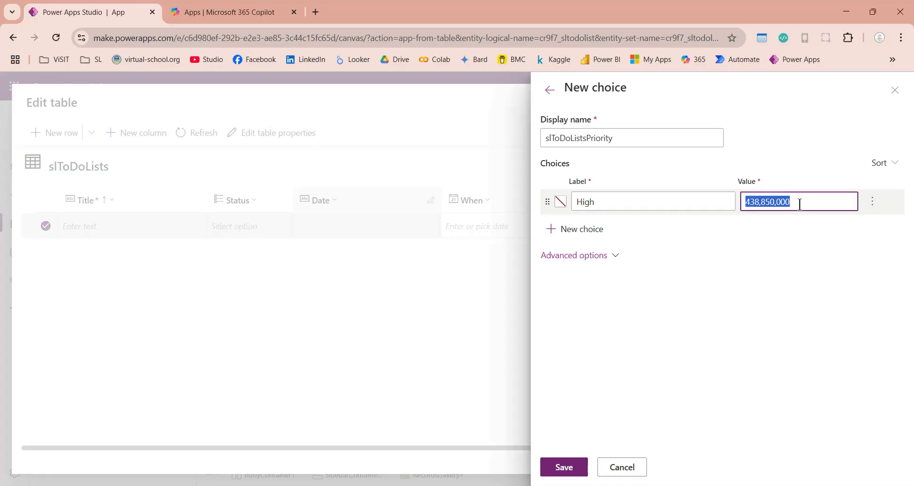
{"action": "type", "text": "3"}
- Add options Medium = 2 and Low = 1, then save the choice set
{"action": "left_click", "coordinate": [598, 228]}
{"action": "type", "text": "Medium"}
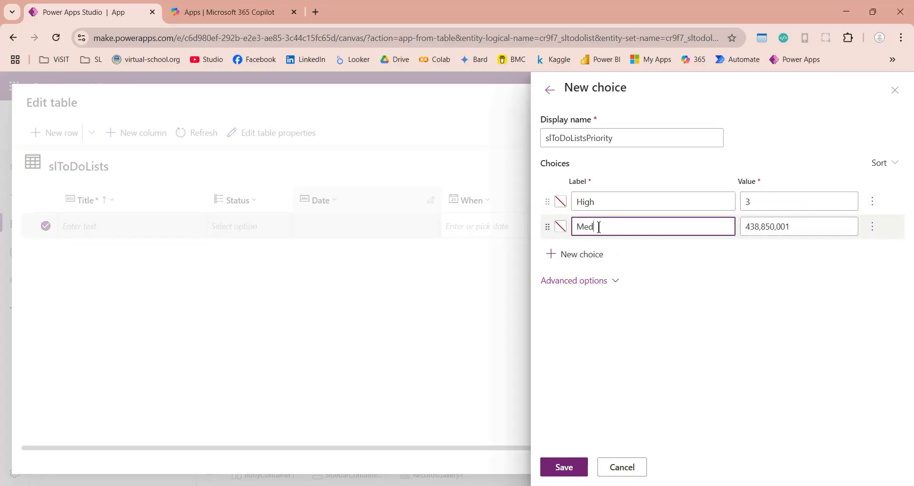
{"action": "left_click", "coordinate": [762, 230]}
{"action": "type", "text": "2"}
{"action": "left_click", "coordinate": [601, 254]}
{"action": "type", "text": "Low"}
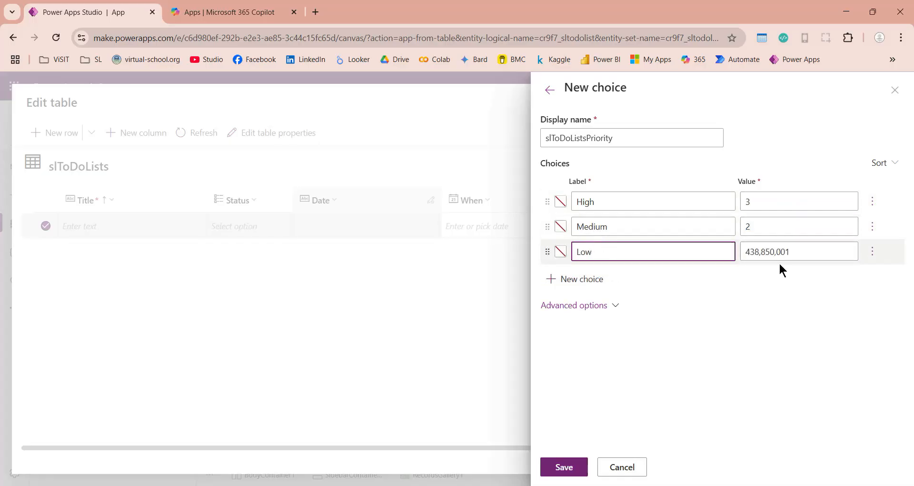
{"action": "left_click", "coordinate": [761, 253]}
{"action": "type", "text": "1"}
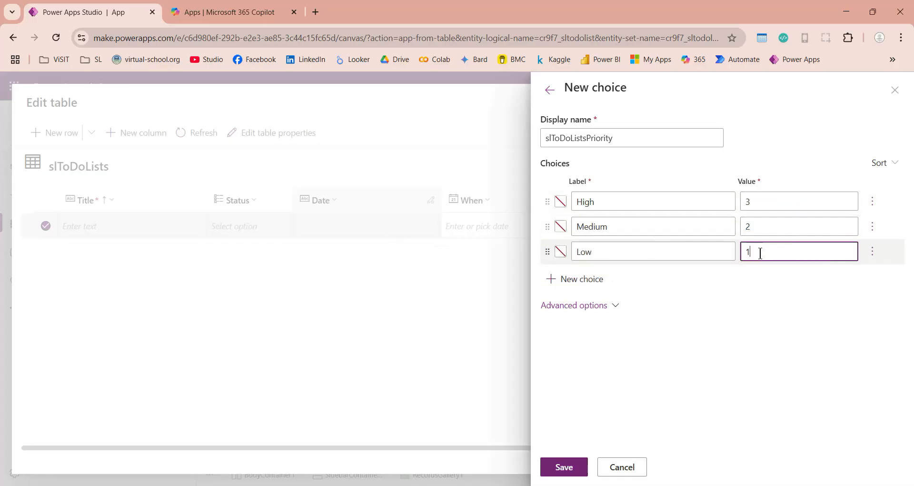
{"action": "left_click", "coordinate": [562, 467]}
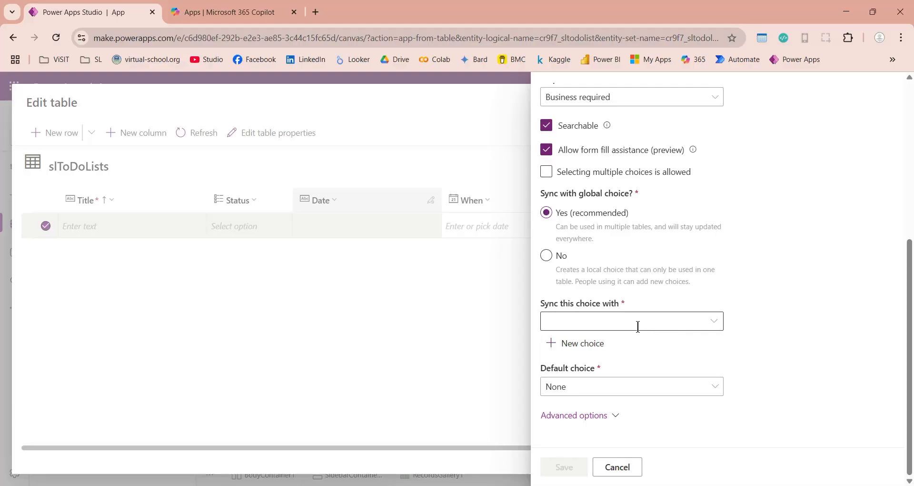
- Sync the Priority column with slToDoListsPriority, default it to Low, and save it
{"action": "left_click", "coordinate": [714, 324]}
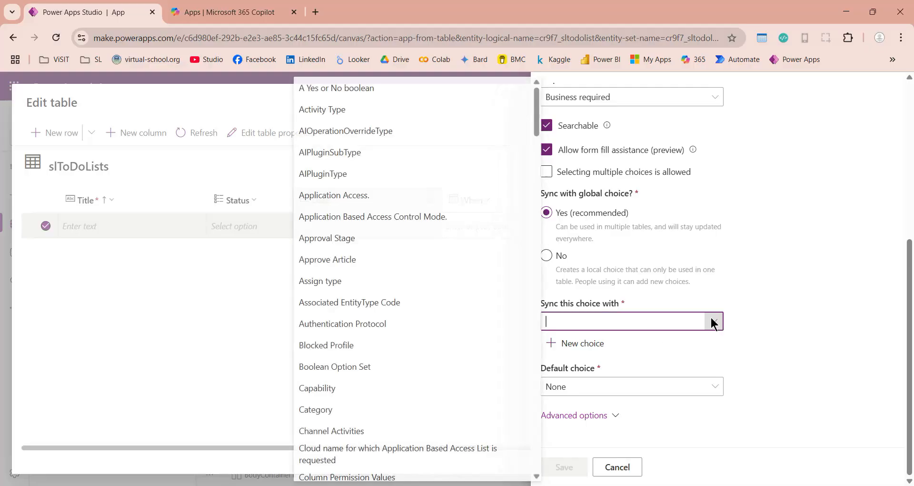
{"action": "left_click_drag", "start_coordinate": [536, 119], "coordinate": [540, 383]}
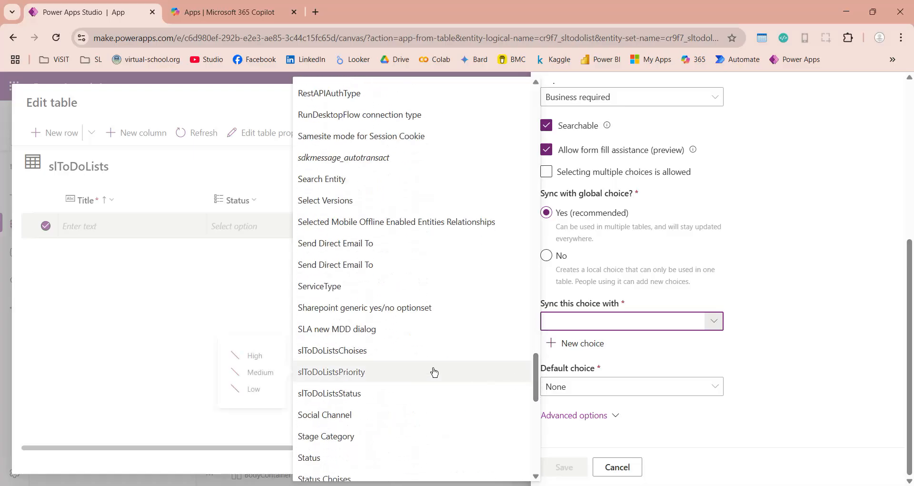
{"action": "left_click", "coordinate": [353, 379]}
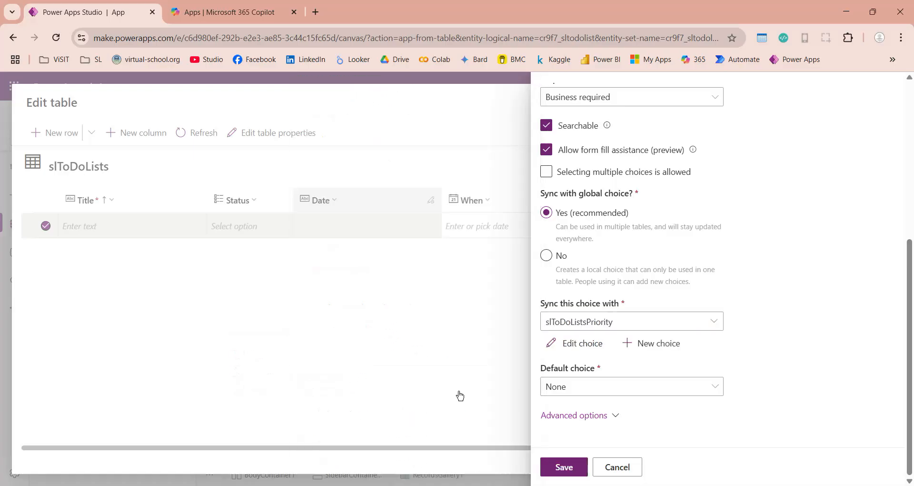
{"action": "left_click", "coordinate": [577, 391]}
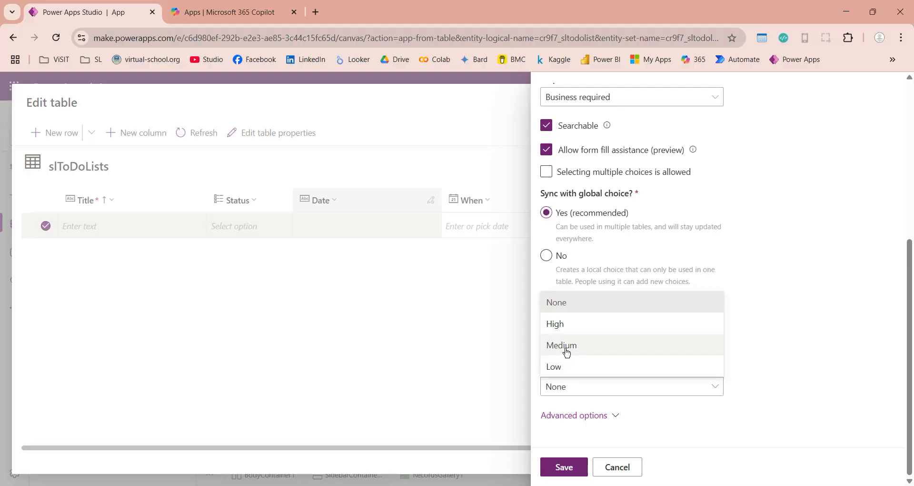
{"action": "left_click", "coordinate": [565, 365]}
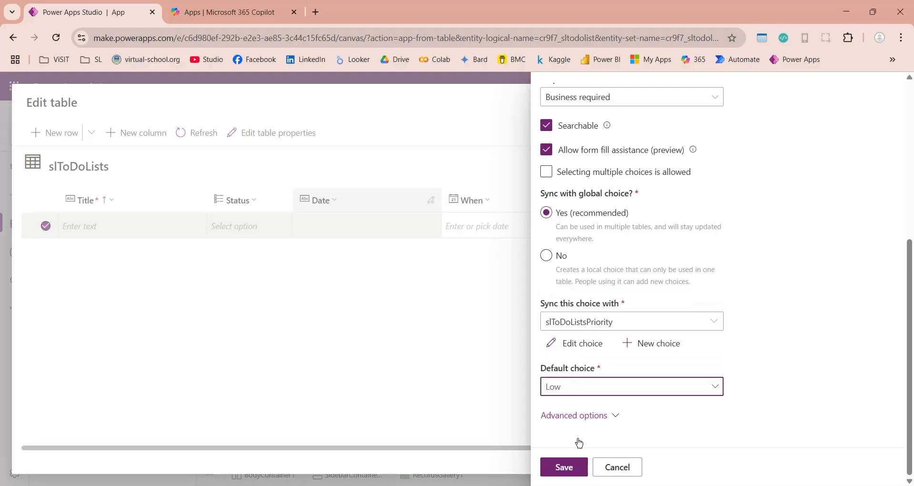
{"action": "left_click", "coordinate": [564, 467]}
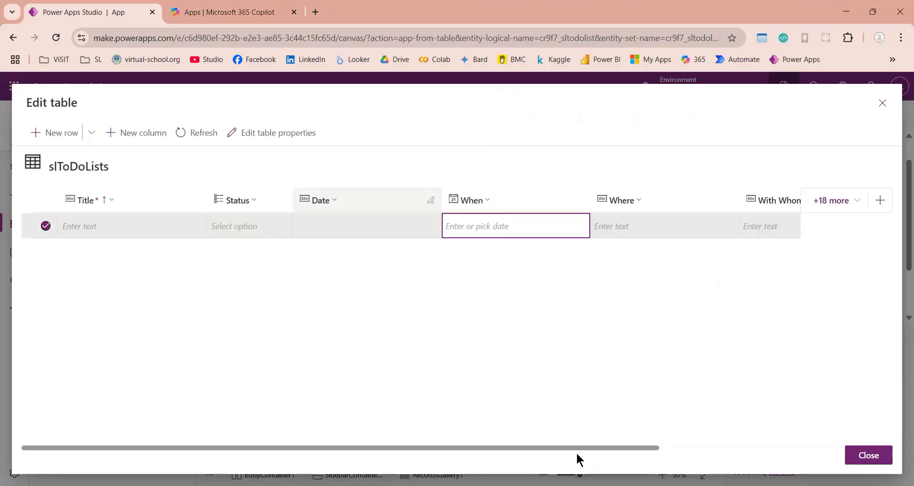
- Check the available Priority values in the new row without choosing one
{"action": "left_click_drag", "start_coordinate": [605, 448], "coordinate": [803, 447]}
{"action": "left_click", "coordinate": [786, 227]}
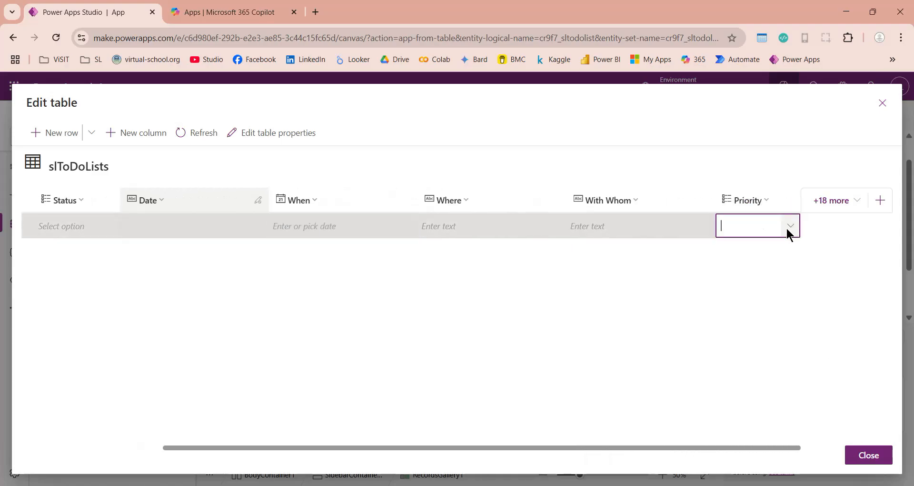
{"action": "left_click", "coordinate": [786, 227]}
{"action": "left_click", "coordinate": [669, 262]}
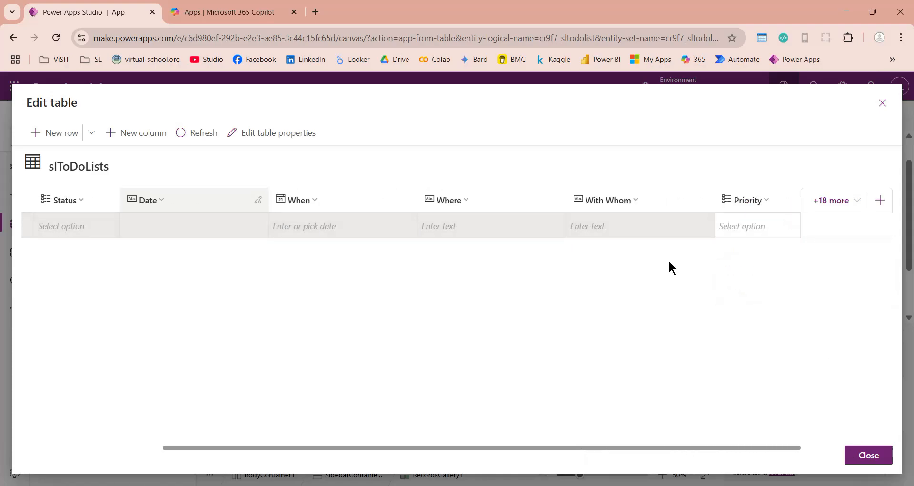
- Add a text column named Tags and save it
{"action": "left_click", "coordinate": [879, 200]}
{"action": "type", "text": "Tags"}
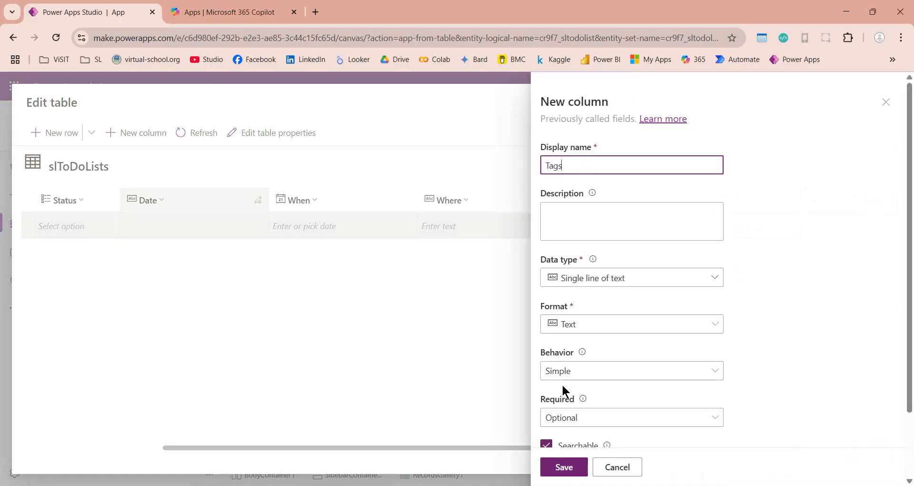
{"action": "scroll", "coordinate": [562, 384], "scroll_direction": "down", "scroll_amount": 3}
{"action": "left_click", "coordinate": [575, 469]}
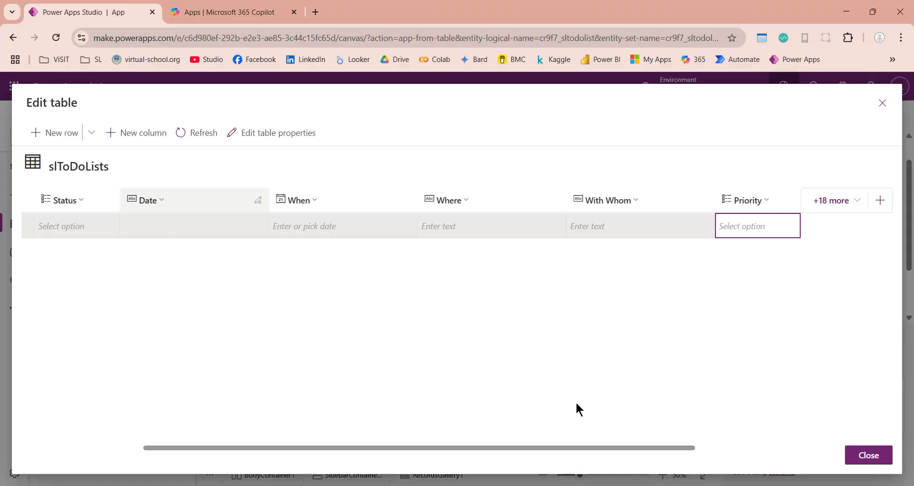
- Close the table editor and save the app as To_Do_List
{"action": "left_click", "coordinate": [868, 454]}
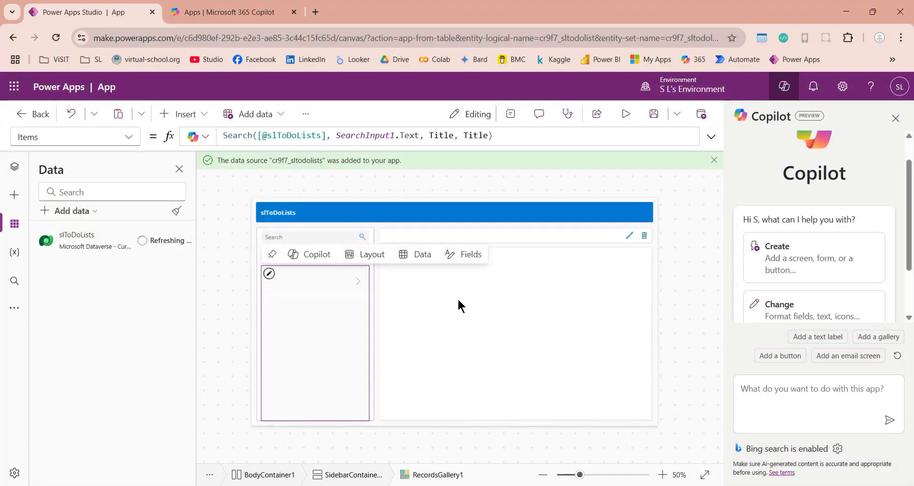
{"action": "left_click", "coordinate": [485, 311]}
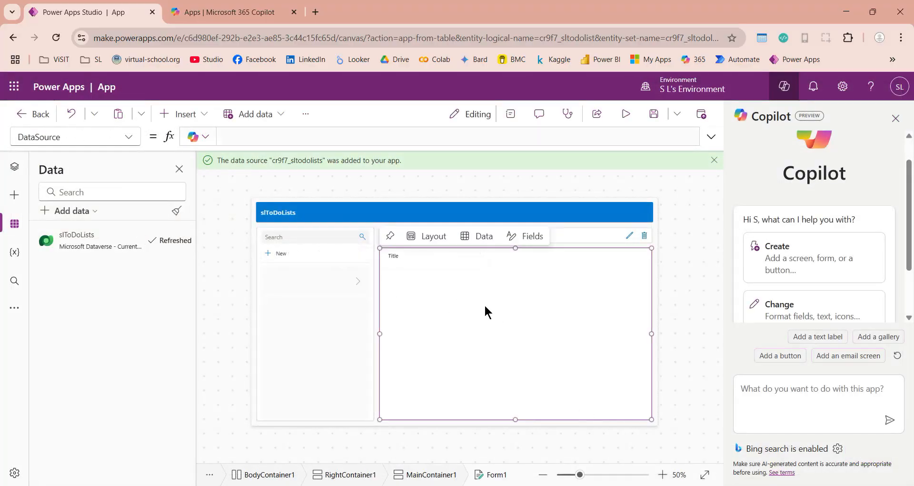
{"action": "left_click", "coordinate": [654, 114]}
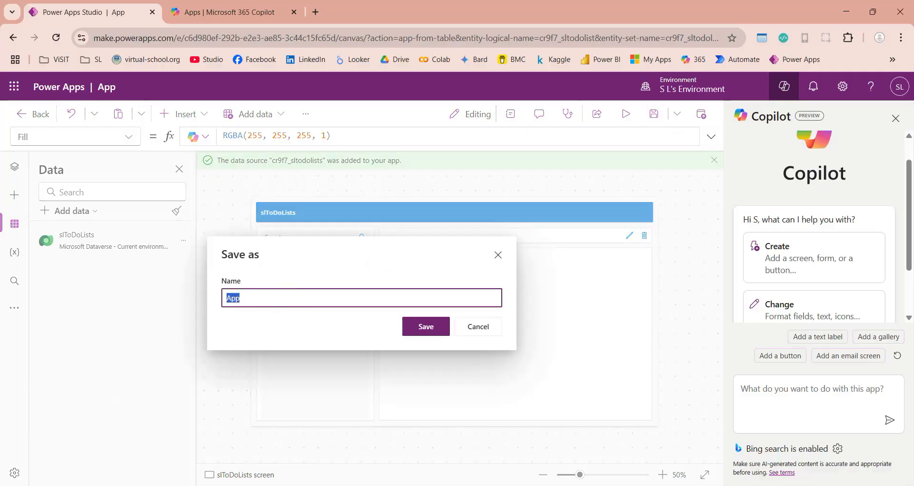
{"action": "type", "text": "To_Do_List"}
{"action": "left_click", "coordinate": [428, 327]}
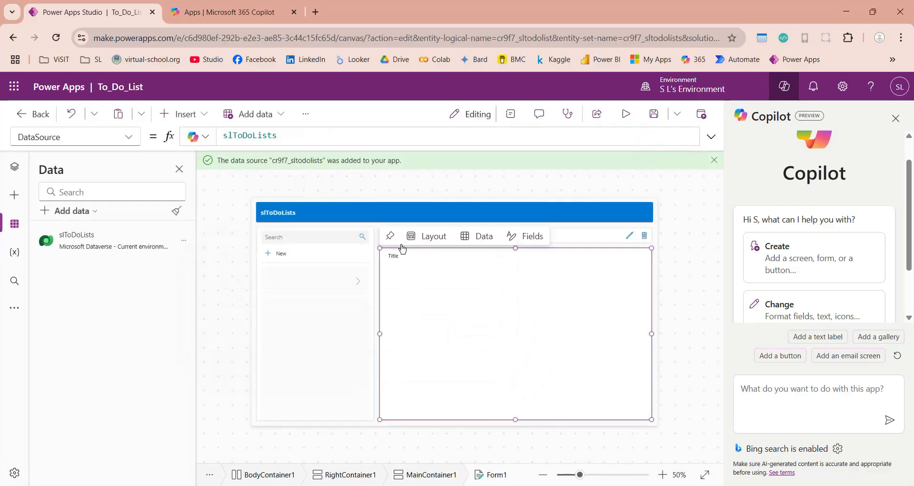
- Select the record form and bring up its Add field picker
{"action": "left_click", "coordinate": [407, 261]}
{"action": "left_click", "coordinate": [465, 304]}
{"action": "left_click", "coordinate": [532, 240]}
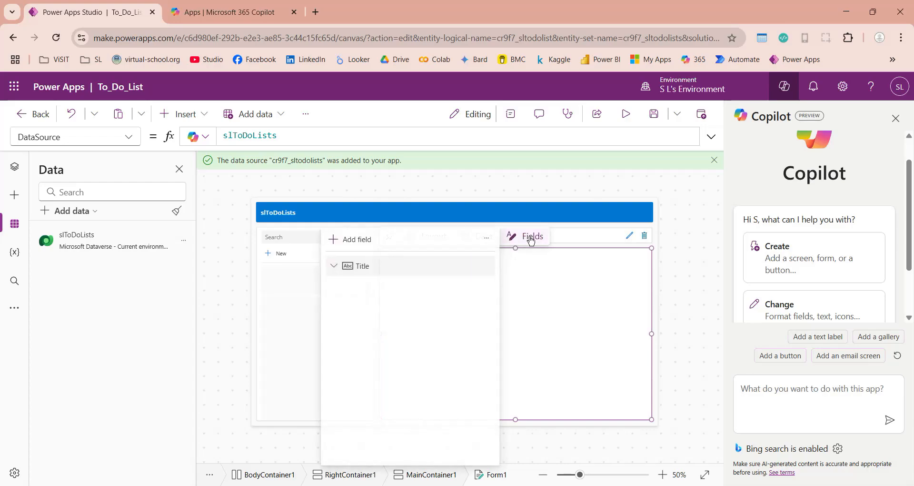
{"action": "left_click", "coordinate": [333, 266]}
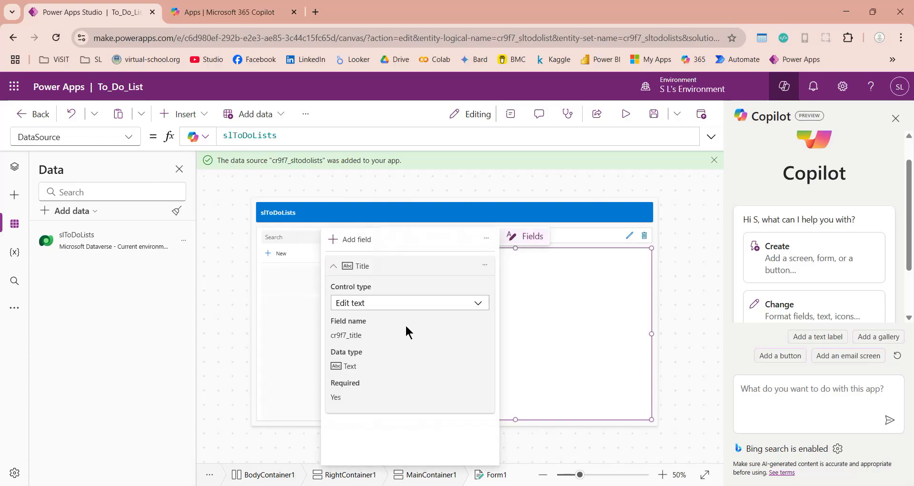
{"action": "left_click", "coordinate": [333, 266]}
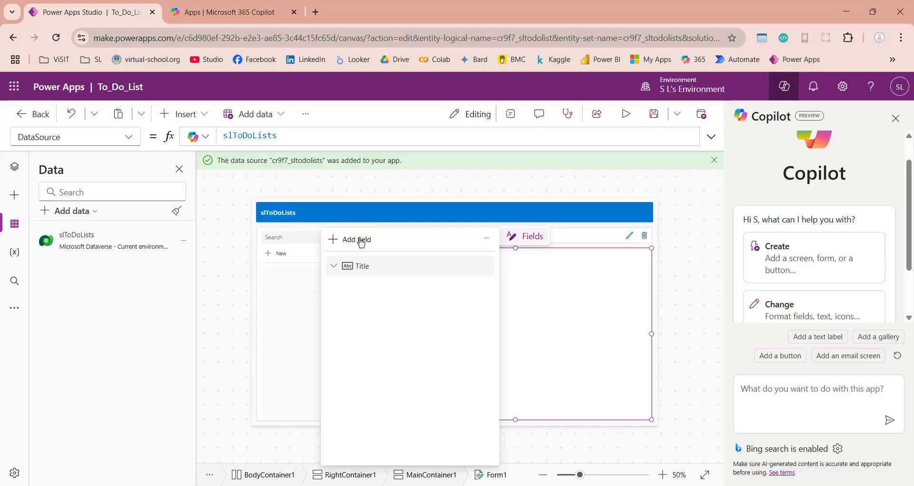
{"action": "left_click", "coordinate": [361, 241]}
{"action": "left_click_drag", "start_coordinate": [546, 303], "coordinate": [547, 379]}
- Add the Date, Priority, Status, Tags, When, Where and With Whom fields to the form
{"action": "left_click", "coordinate": [401, 284]}
{"action": "left_click", "coordinate": [401, 327]}
{"action": "left_click", "coordinate": [402, 324]}
{"action": "left_click", "coordinate": [402, 387]}
{"action": "left_click_drag", "start_coordinate": [546, 413], "coordinate": [544, 443]}
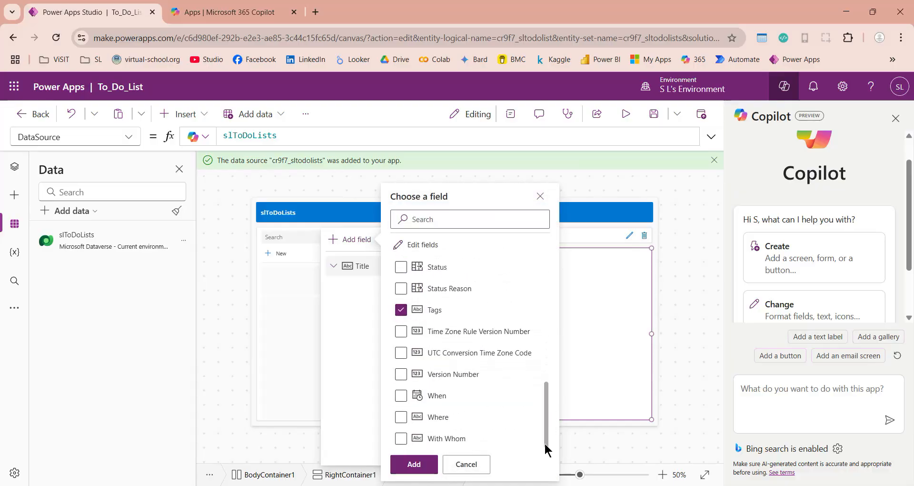
{"action": "left_click", "coordinate": [401, 396]}
{"action": "left_click", "coordinate": [402, 417]}
{"action": "left_click", "coordinate": [401, 438]}
{"action": "left_click", "coordinate": [412, 463]}
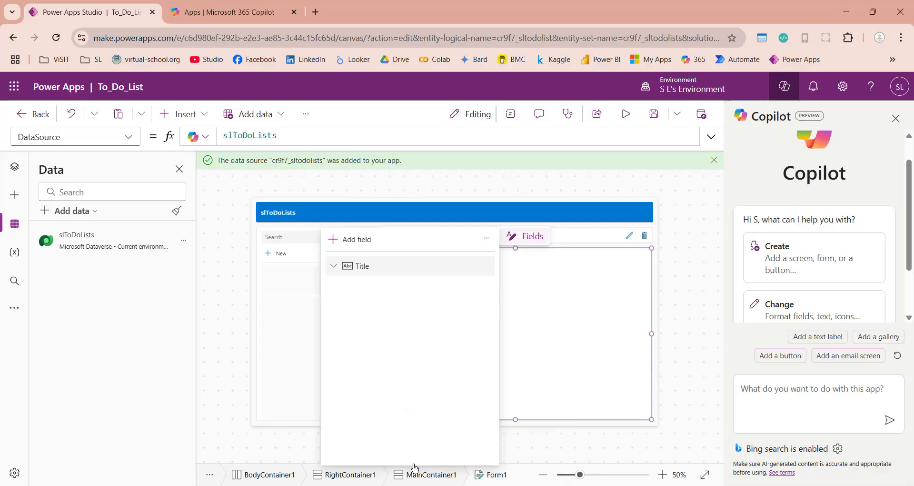
- Replace the form's existing data cards with the newly added fields
{"action": "left_click", "coordinate": [604, 310]}
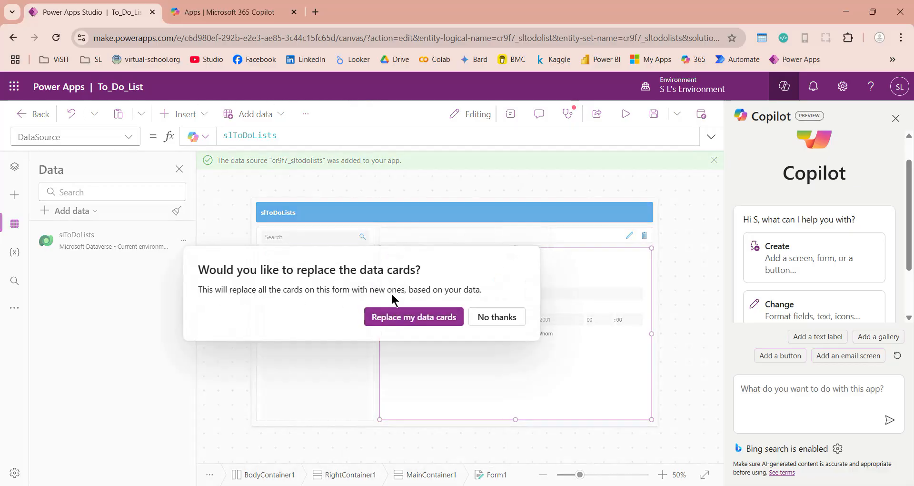
{"action": "left_click", "coordinate": [413, 316]}
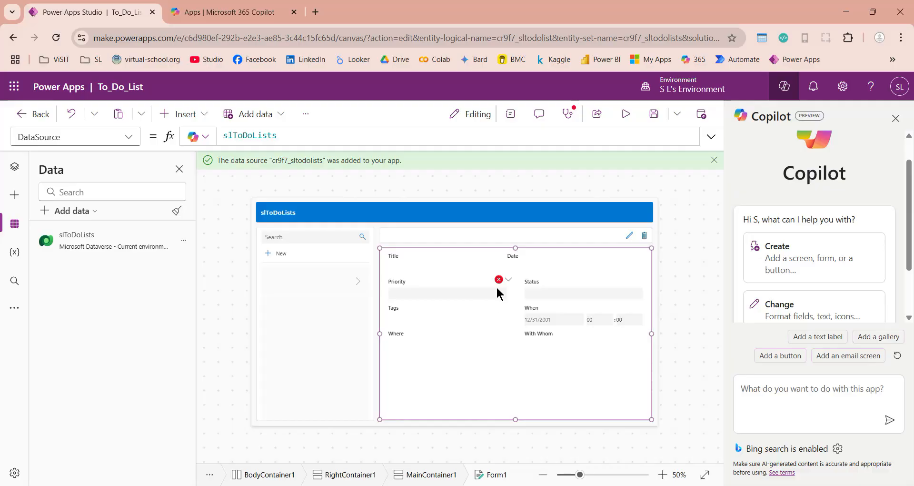
{"action": "left_click", "coordinate": [459, 277]}
{"action": "left_click", "coordinate": [550, 390]}
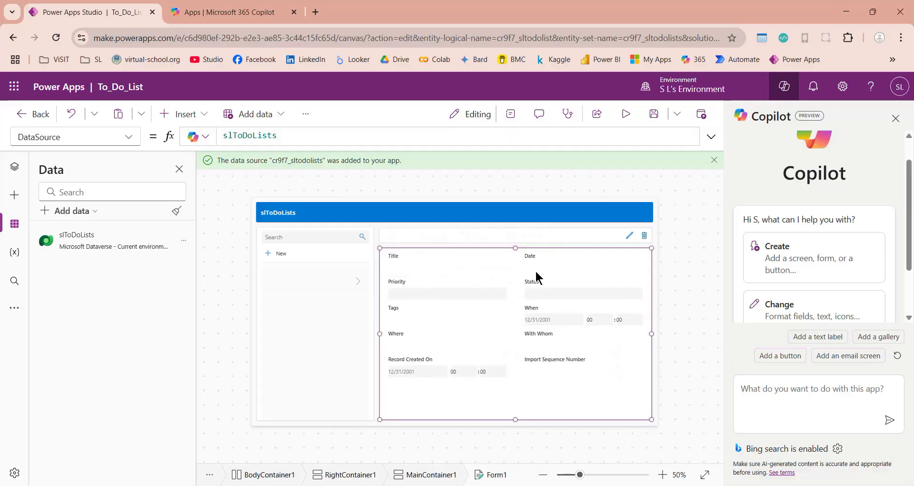
- Switch the To_Do_List app to the Dune theme and save the app
{"action": "left_click", "coordinate": [333, 184]}
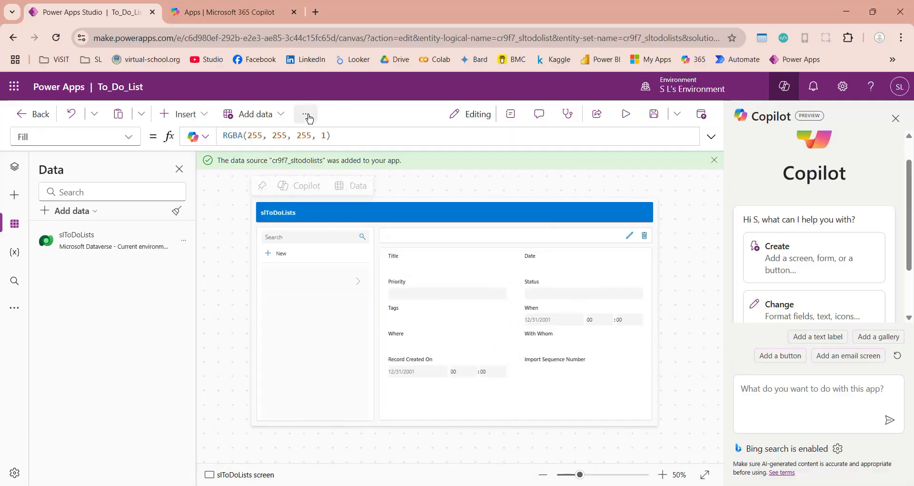
{"action": "left_click", "coordinate": [307, 115]}
{"action": "mouse_move", "coordinate": [364, 164]}
{"action": "scroll", "coordinate": [496, 257], "scroll_direction": "down", "scroll_amount": 10}
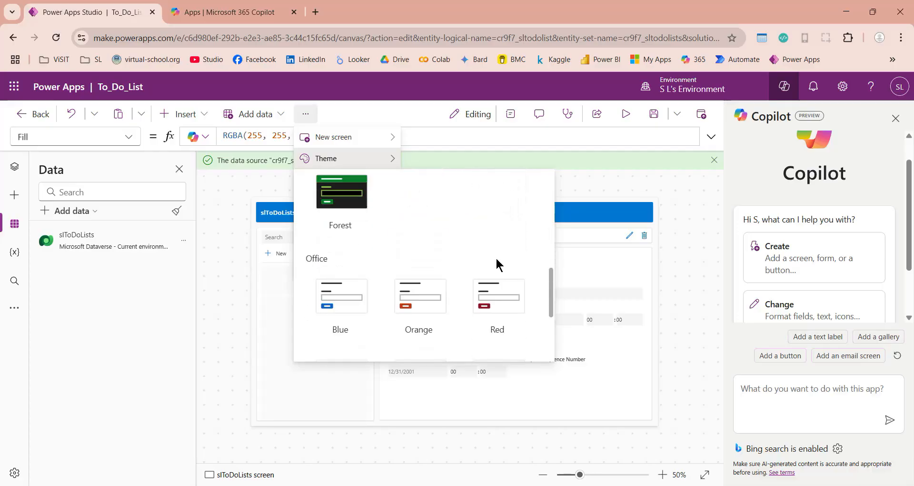
{"action": "scroll", "coordinate": [497, 263], "scroll_direction": "up", "scroll_amount": 6}
{"action": "scroll", "coordinate": [498, 263], "scroll_direction": "up", "scroll_amount": 1}
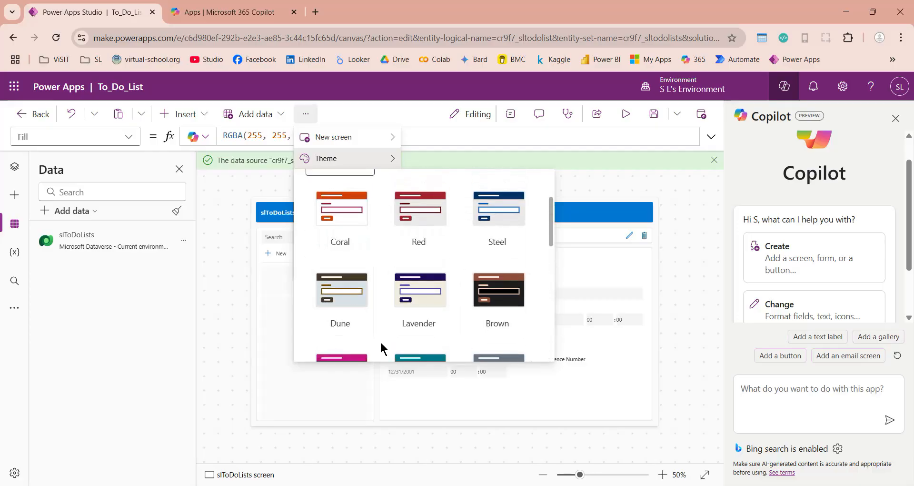
{"action": "left_click", "coordinate": [342, 294]}
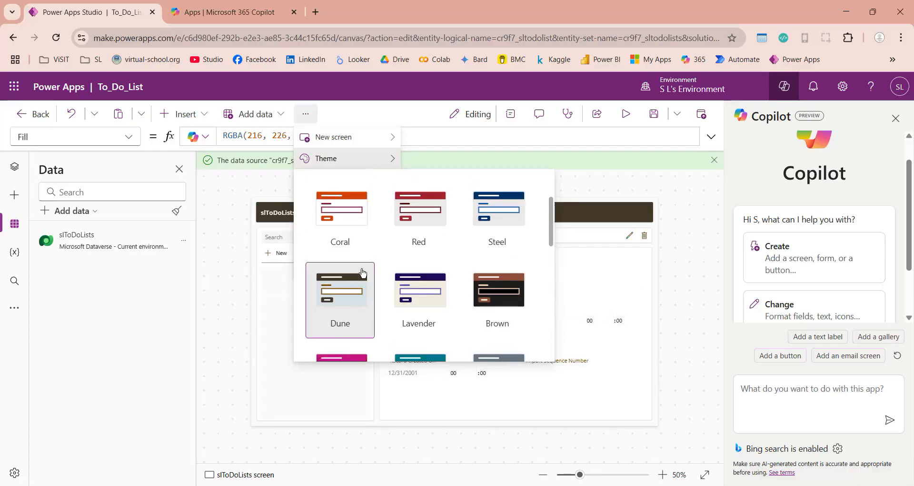
{"action": "left_click", "coordinate": [613, 284]}
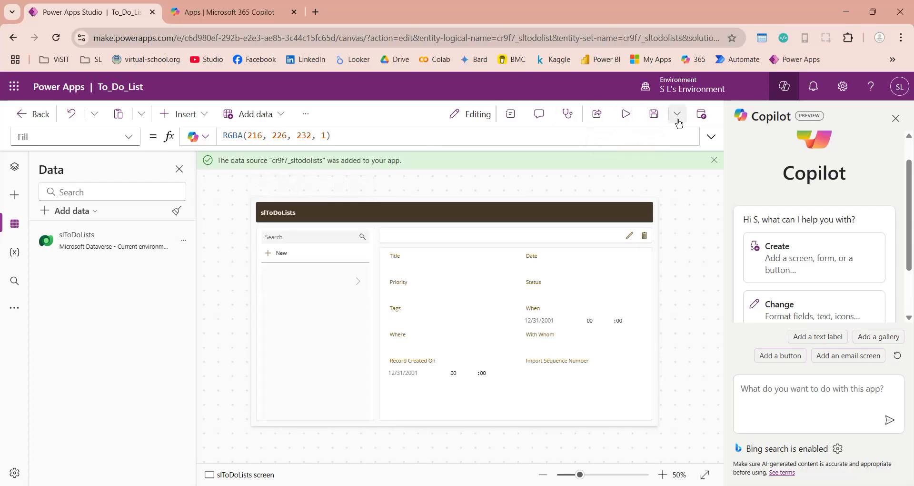
{"action": "left_click", "coordinate": [649, 115]}
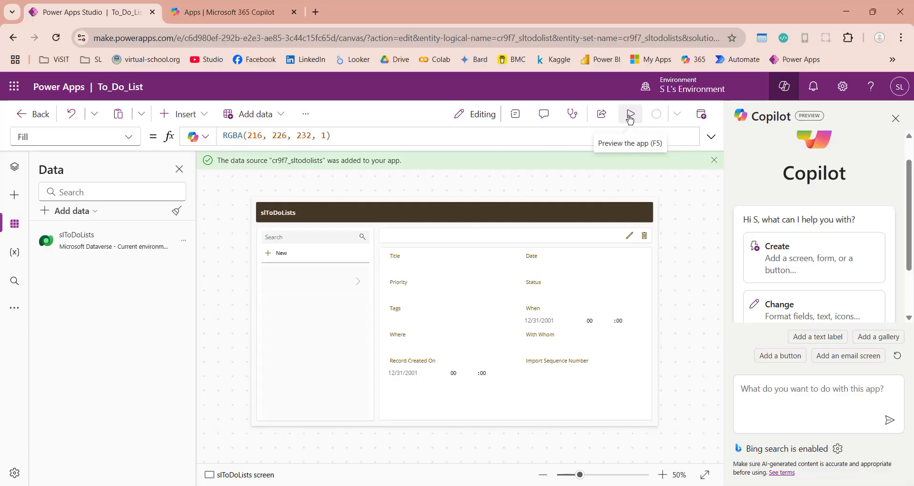
- Run the app preview and start a new record titled Shopping
{"action": "left_click", "coordinate": [631, 115]}
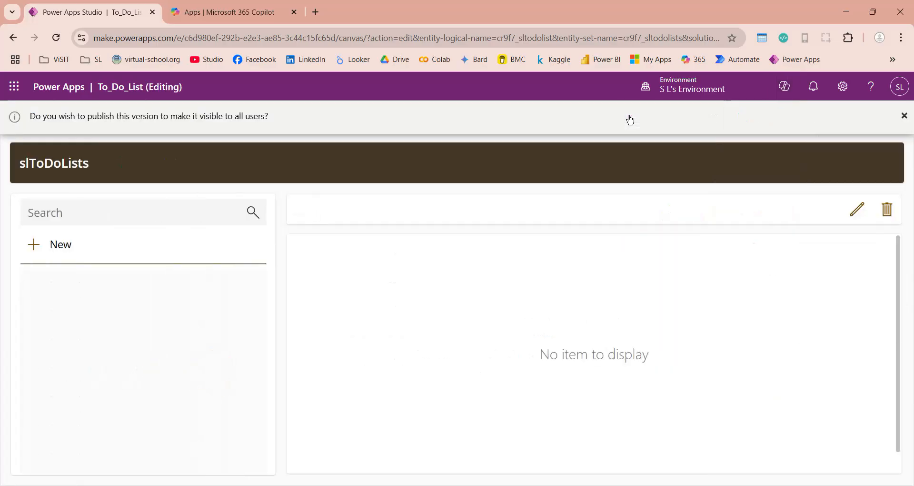
{"action": "left_click", "coordinate": [36, 248]}
{"action": "left_click", "coordinate": [332, 271]}
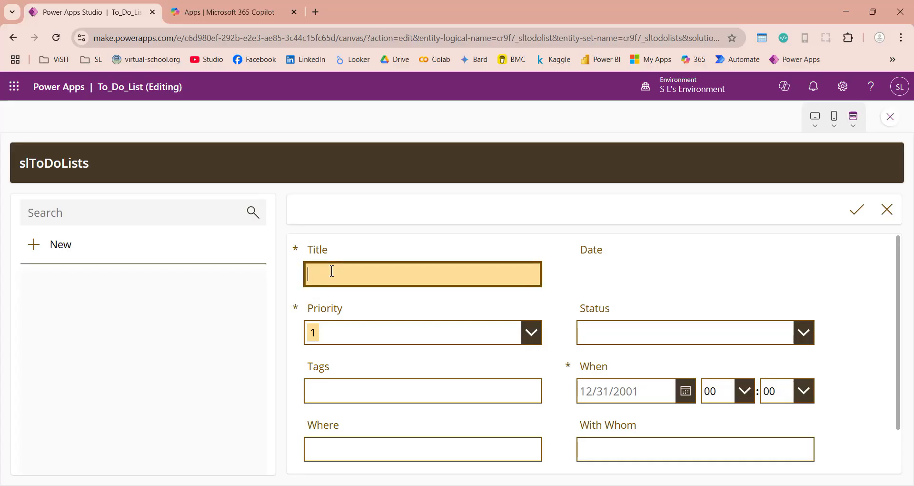
{"action": "type", "text": "Shp"}
{"action": "type", "text": "opping"}
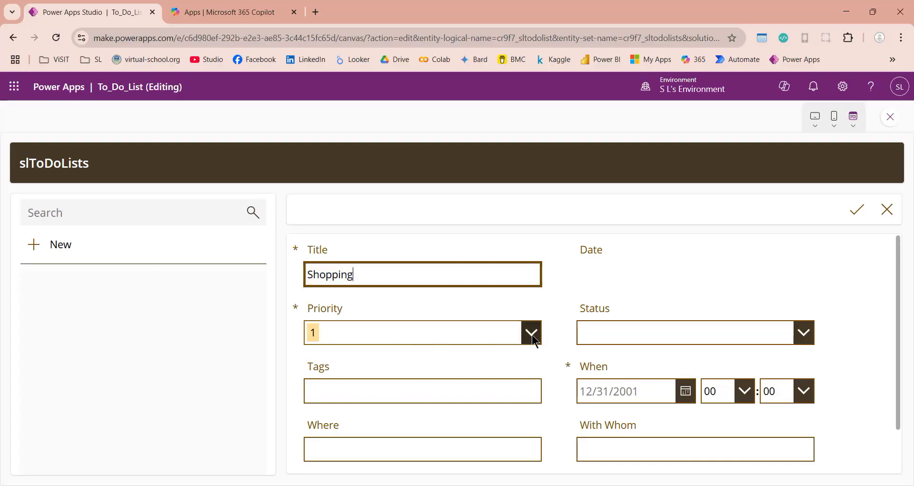
- Set priority to High, status to Not Complete, and tags to 'shopping, furniture'
{"action": "left_click", "coordinate": [532, 333]}
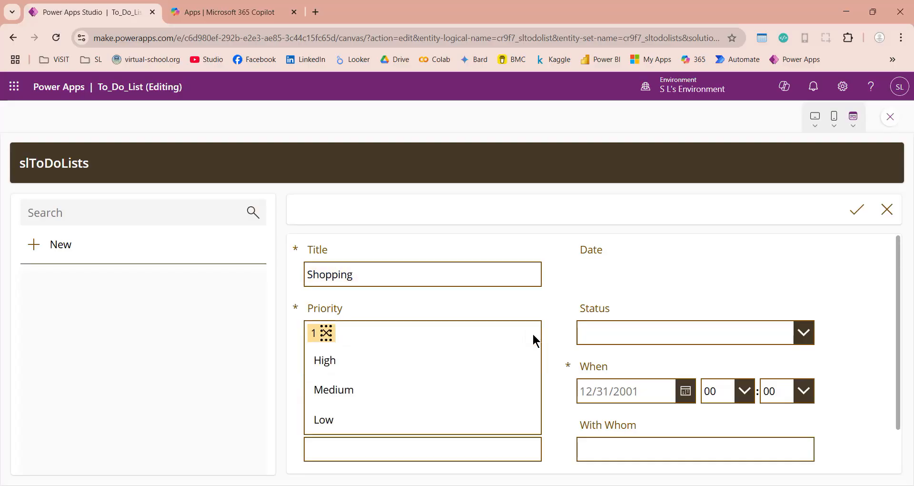
{"action": "left_click", "coordinate": [351, 370]}
{"action": "left_click", "coordinate": [781, 334]}
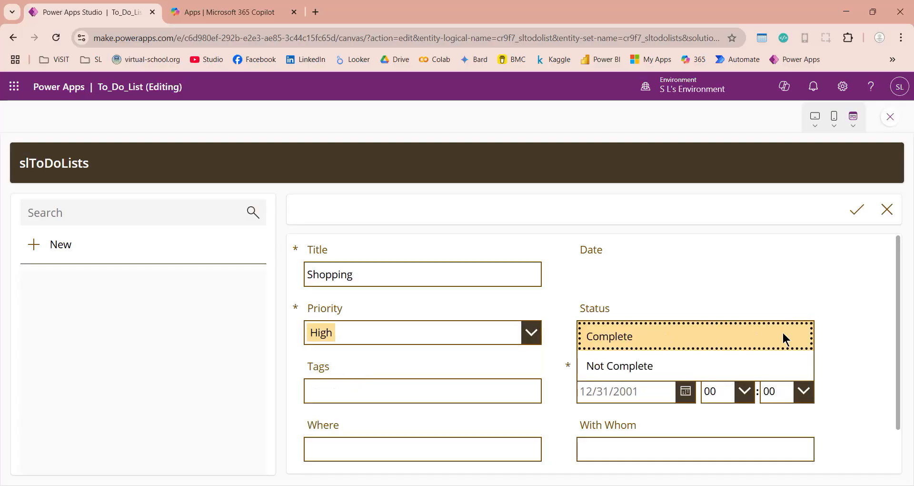
{"action": "left_click", "coordinate": [618, 367]}
{"action": "left_click", "coordinate": [393, 390]}
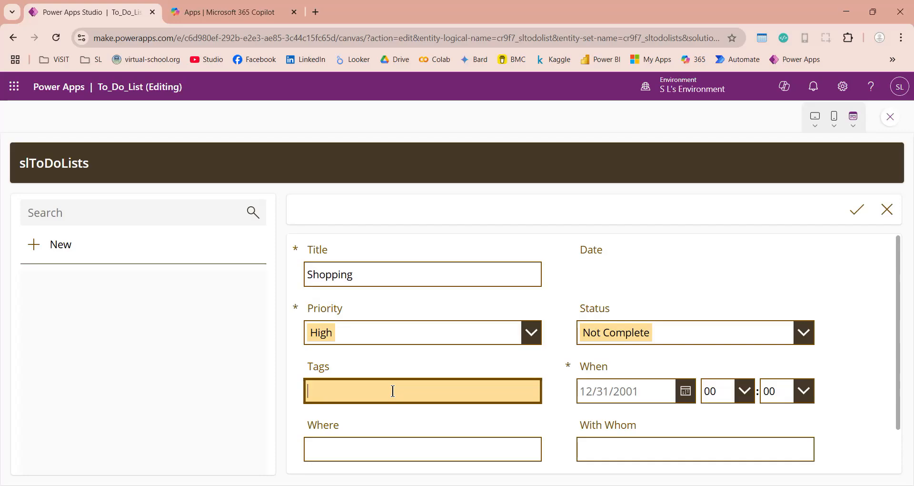
{"action": "type", "text": "shopping, furniture"}
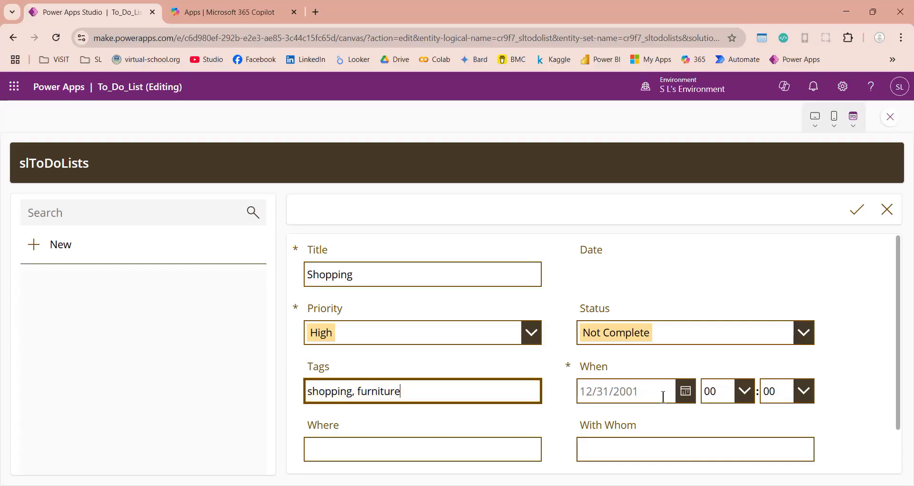
- Set the When date to June 26, 2025 with hour 05
{"action": "left_click", "coordinate": [677, 391]}
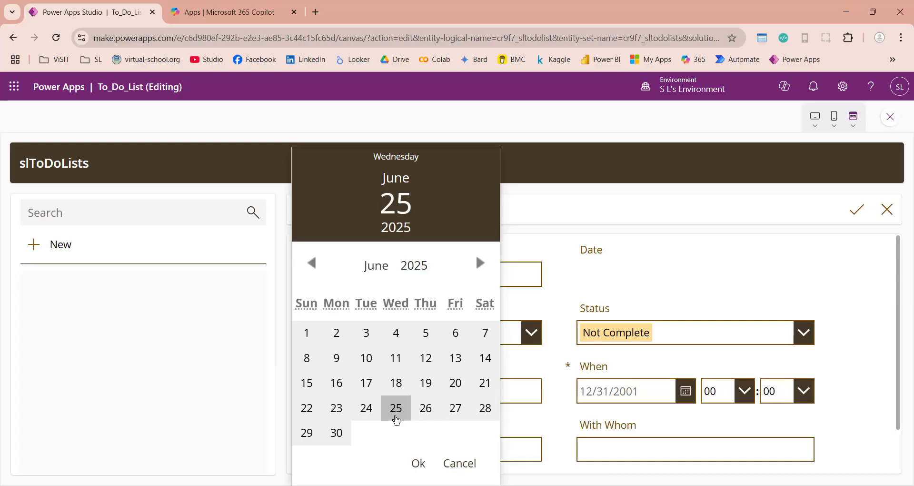
{"action": "left_click", "coordinate": [426, 408]}
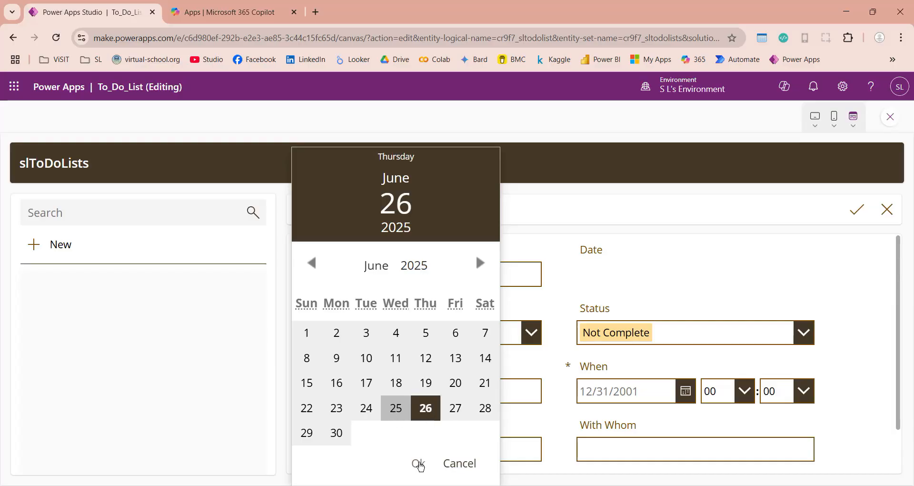
{"action": "left_click", "coordinate": [418, 463]}
{"action": "left_click", "coordinate": [722, 392]}
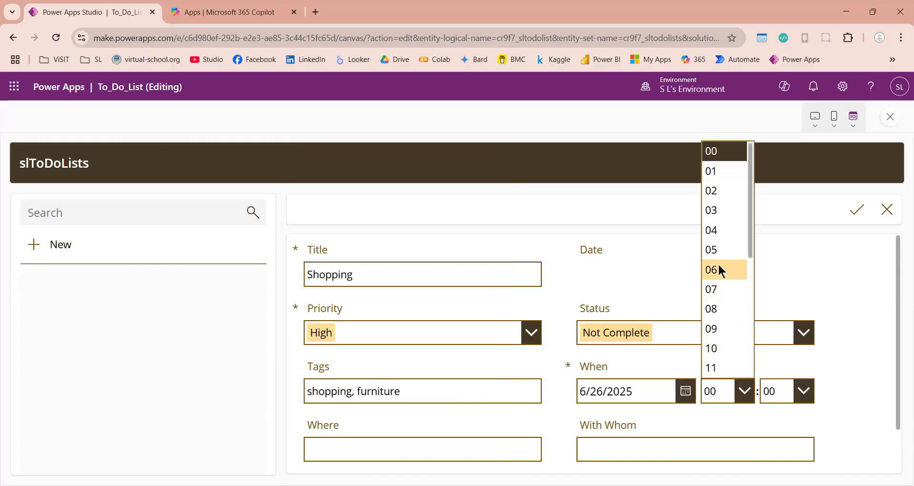
{"action": "left_click", "coordinate": [719, 250]}
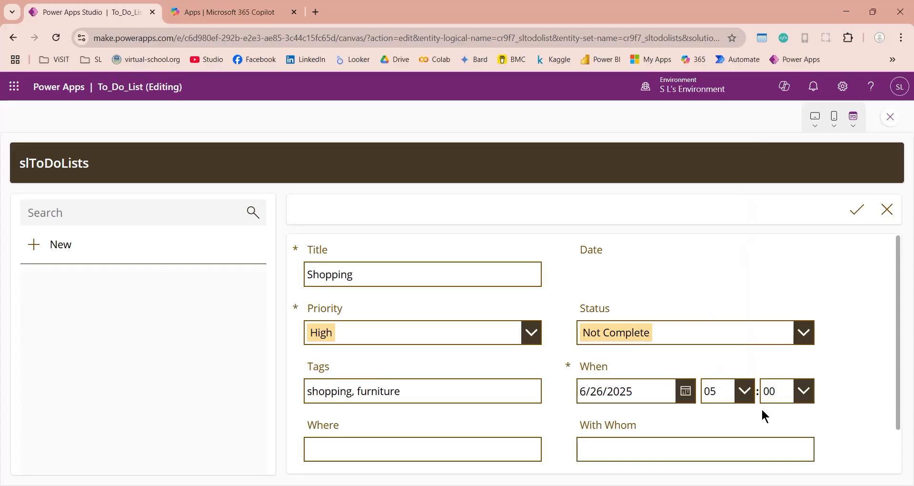
{"action": "scroll", "coordinate": [762, 411], "scroll_direction": "down", "scroll_amount": 1}
{"action": "scroll", "coordinate": [762, 407], "scroll_direction": "down", "scroll_amount": 1}
- Enter Office Manager in With Whom, leaving Record Created On and Import Sequence Number unchanged
{"action": "left_click", "coordinate": [463, 398]}
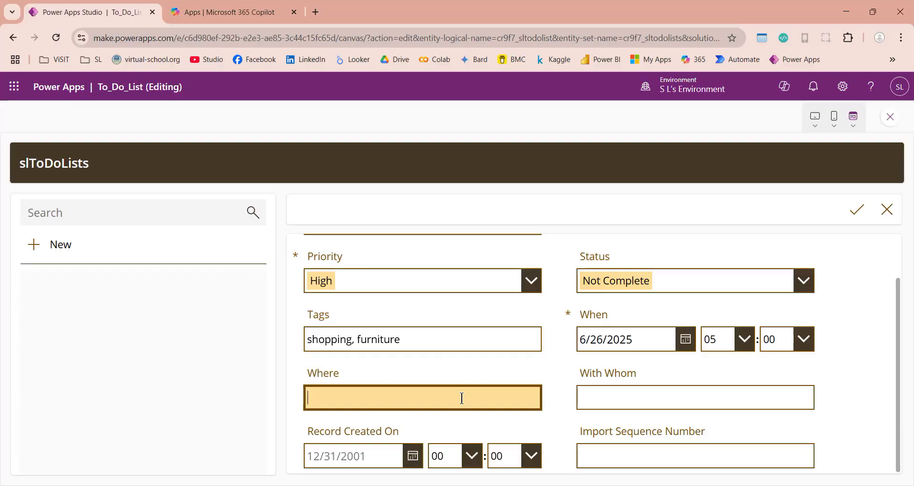
{"action": "left_click", "coordinate": [632, 395]}
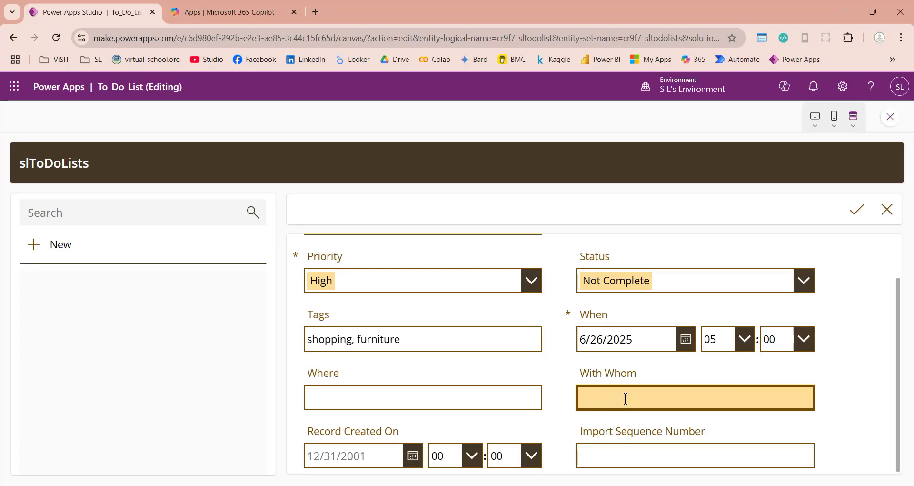
{"action": "type", "text": "Office Manager"}
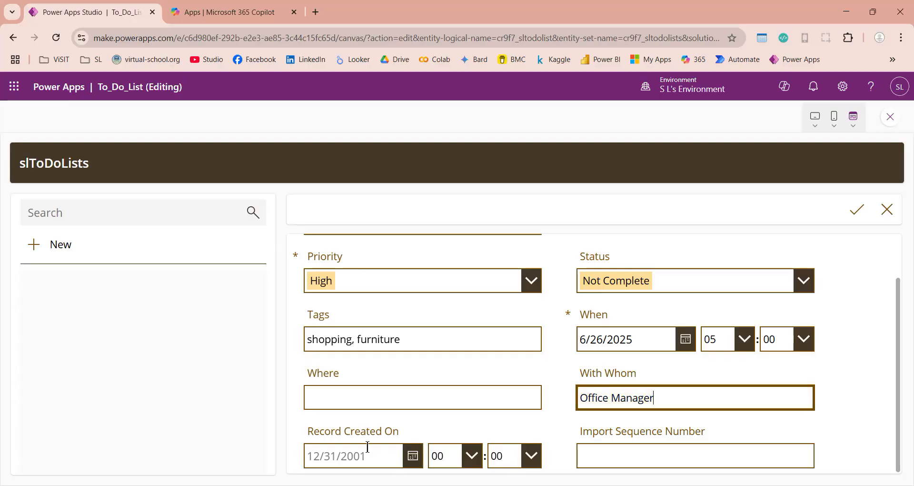
{"action": "left_click", "coordinate": [397, 462]}
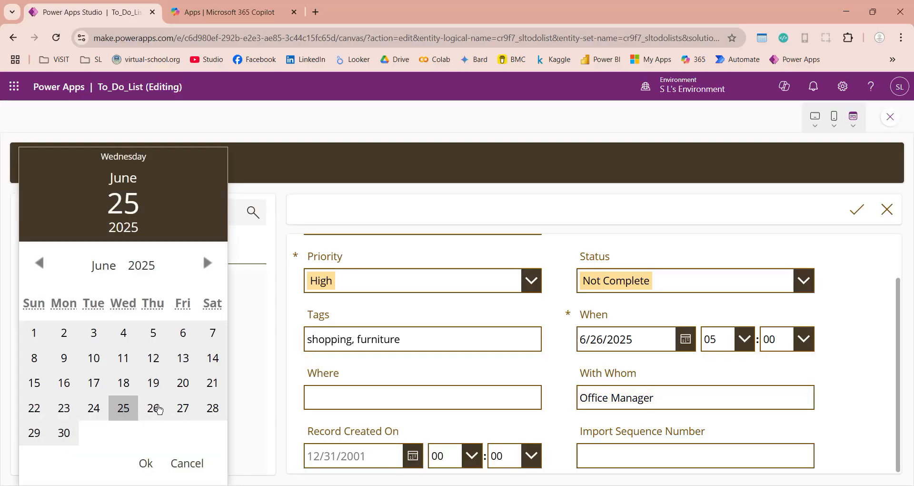
{"action": "left_click", "coordinate": [158, 409]}
{"action": "left_click", "coordinate": [180, 421]}
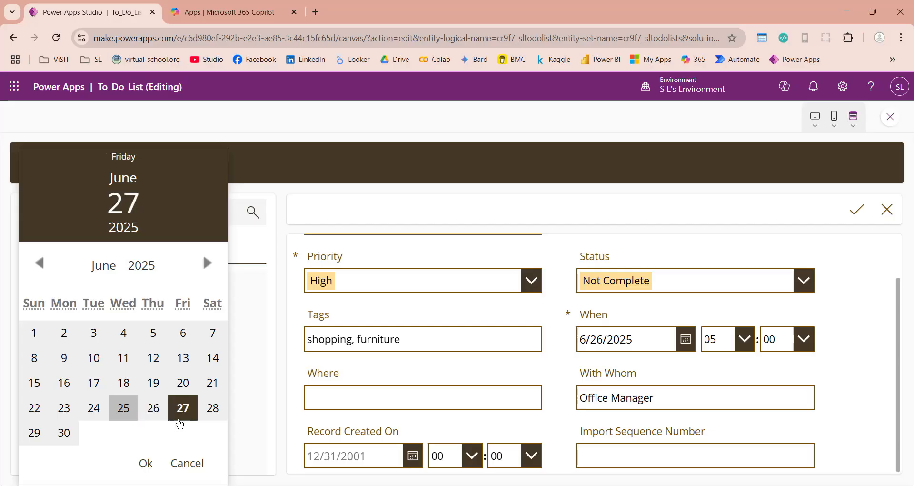
{"action": "left_click", "coordinate": [186, 459]}
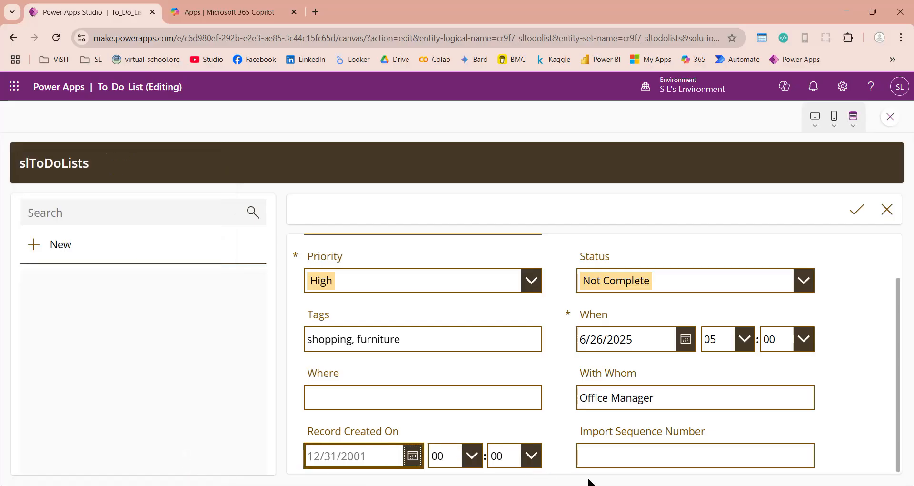
{"action": "left_click", "coordinate": [608, 457]}
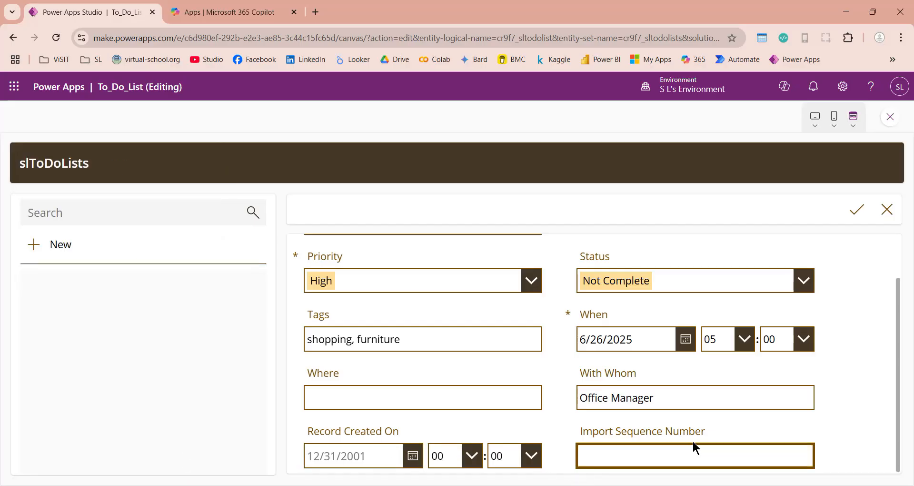
{"action": "left_click", "coordinate": [864, 438]}
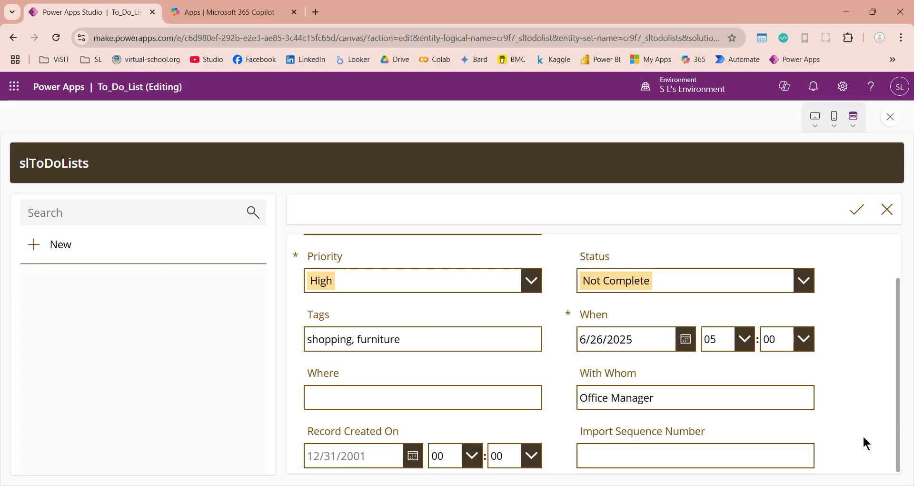
{"action": "scroll", "coordinate": [865, 438], "scroll_direction": "up", "scroll_amount": 2}
{"action": "scroll", "coordinate": [866, 438], "scroll_direction": "down", "scroll_amount": 2}
- Submit the Shopping task, review the saved record, and close the preview
{"action": "left_click", "coordinate": [855, 211]}
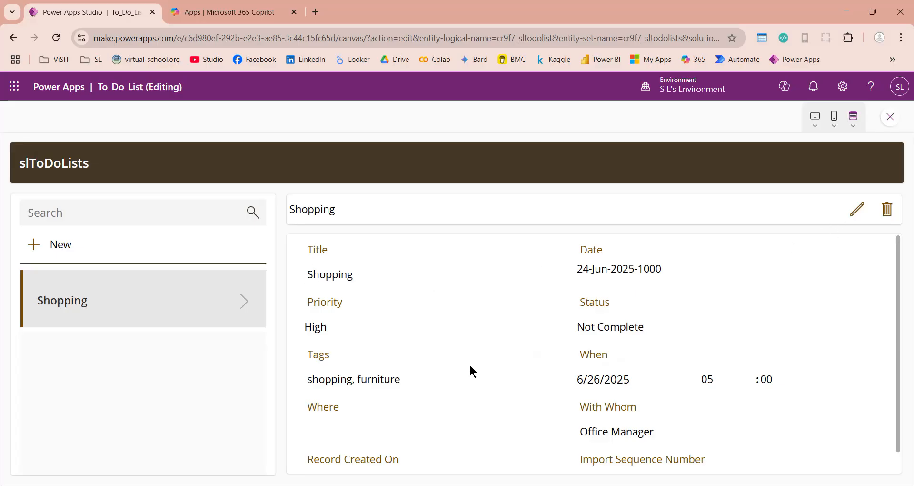
{"action": "scroll", "coordinate": [476, 370], "scroll_direction": "down", "scroll_amount": 1}
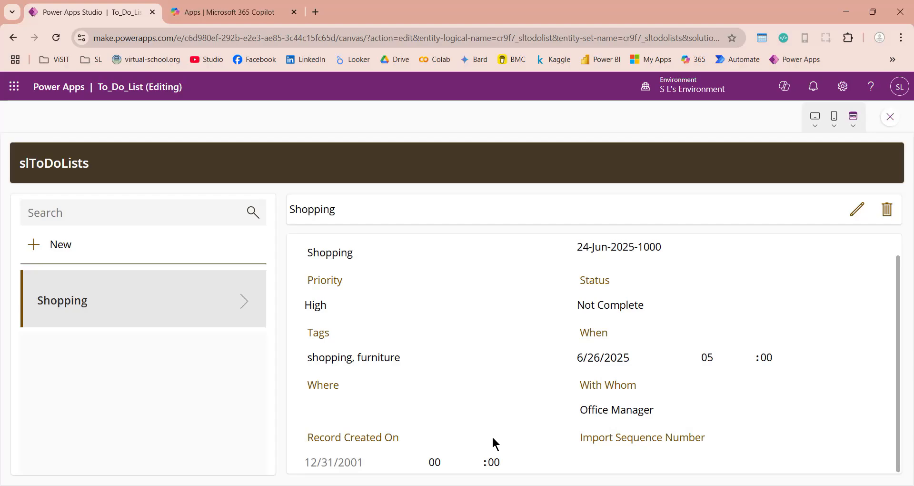
{"action": "scroll", "coordinate": [492, 435], "scroll_direction": "up", "scroll_amount": 1}
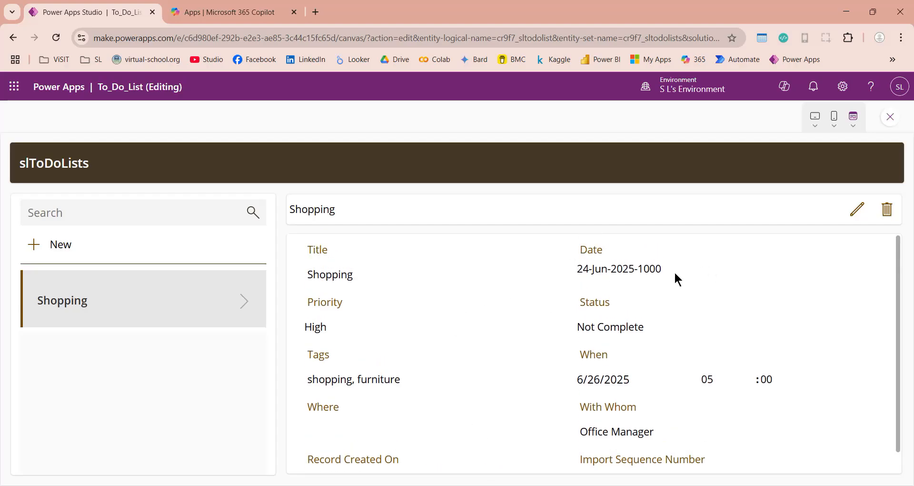
{"action": "scroll", "coordinate": [678, 281], "scroll_direction": "down", "scroll_amount": 1}
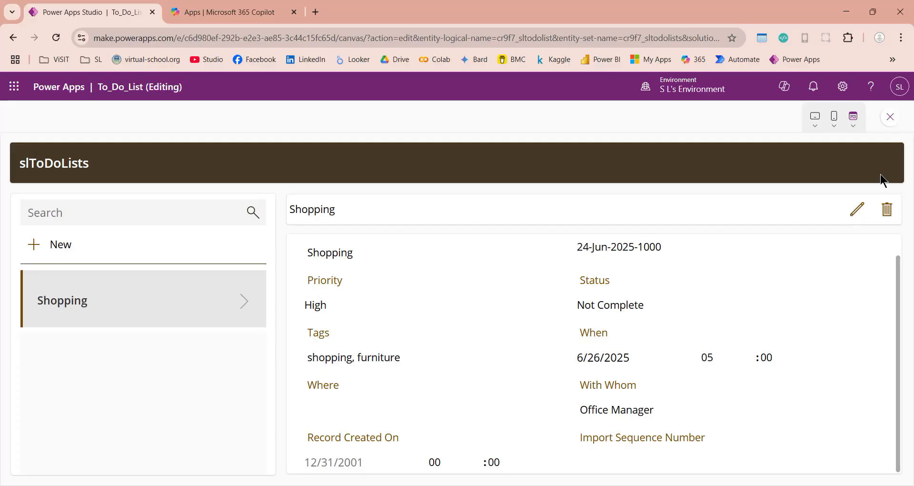
{"action": "left_click", "coordinate": [892, 117]}
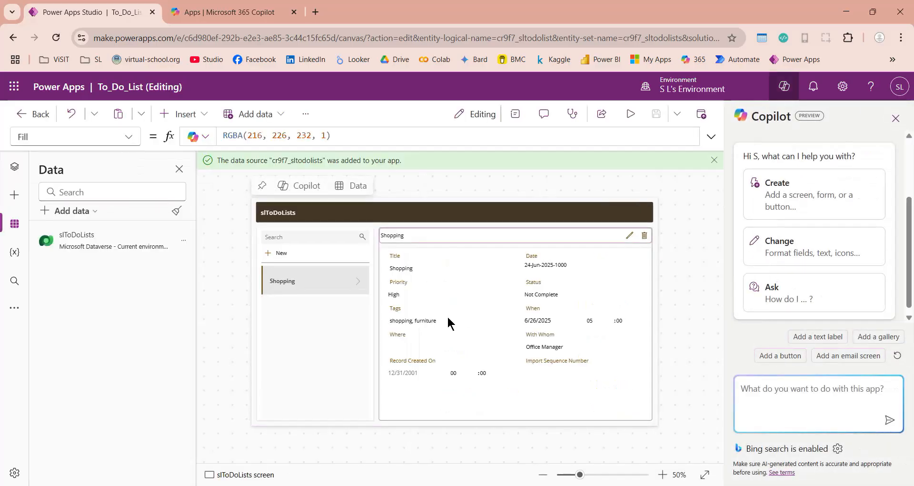
- Delete the Record Created On and Import Sequence Number cards, then rerun the preview
{"action": "left_click", "coordinate": [430, 362]}
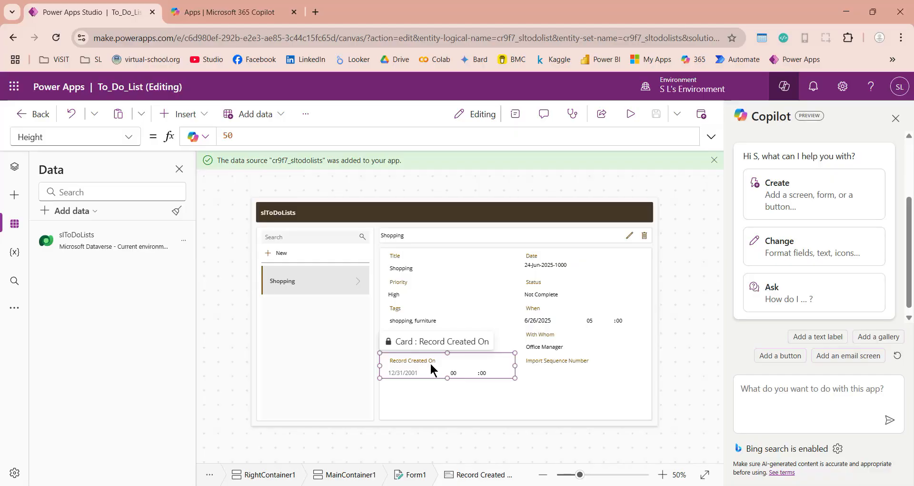
{"action": "key", "text": "Delete"}
{"action": "left_click", "coordinate": [430, 362]}
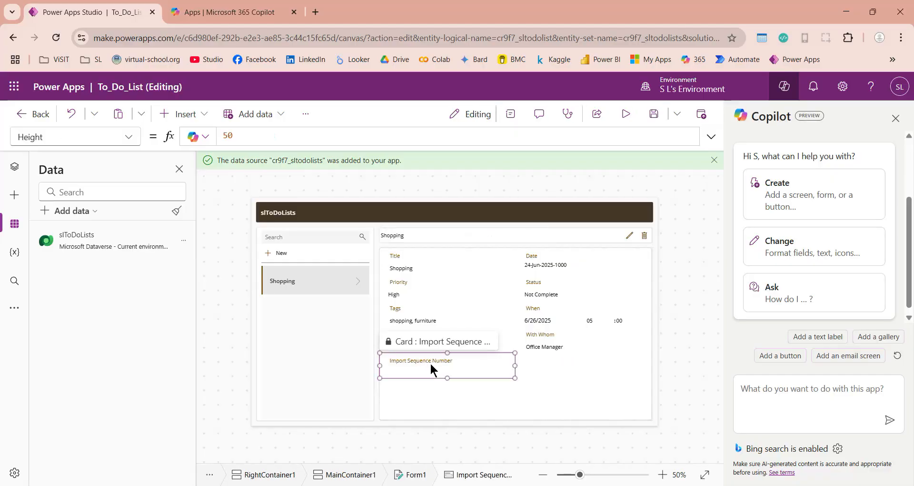
{"action": "key", "text": "Delete"}
{"action": "left_click", "coordinate": [671, 348]}
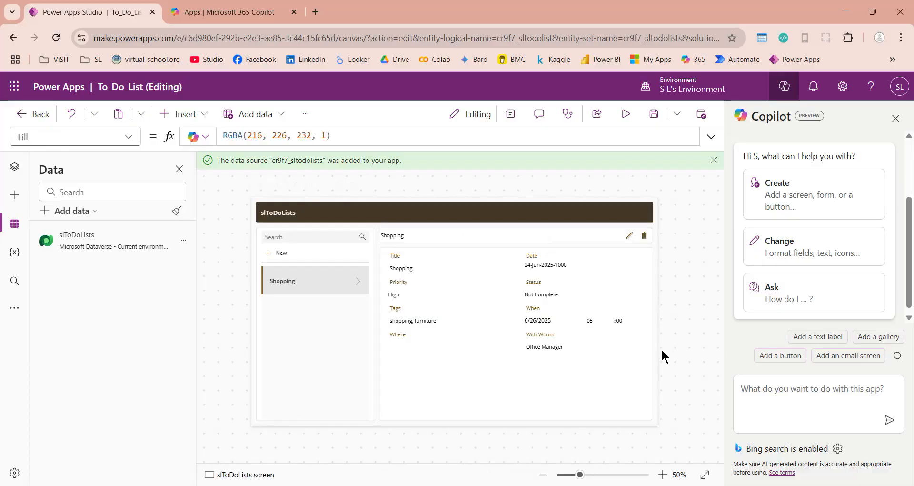
{"action": "left_click", "coordinate": [626, 115]}
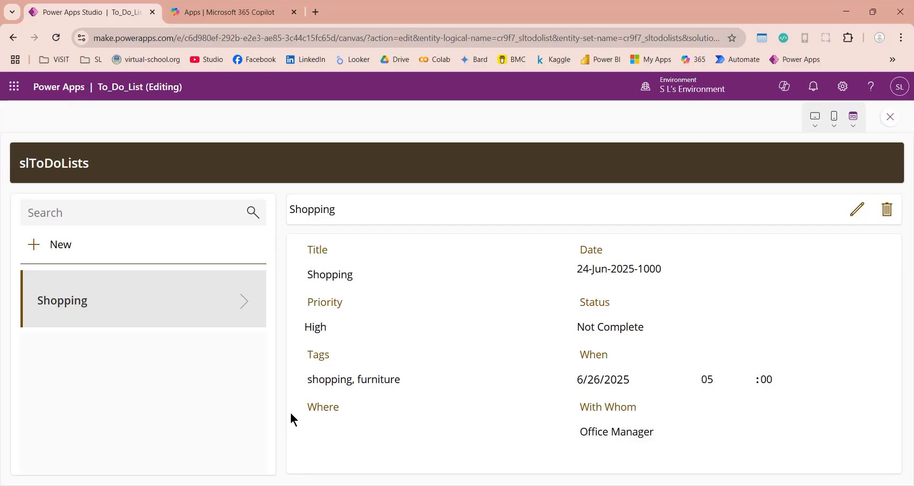
- Start a new Meeting record with Medium priority, Not Complete status, and Office among its tags
{"action": "left_click", "coordinate": [54, 243]}
{"action": "left_click", "coordinate": [323, 271]}
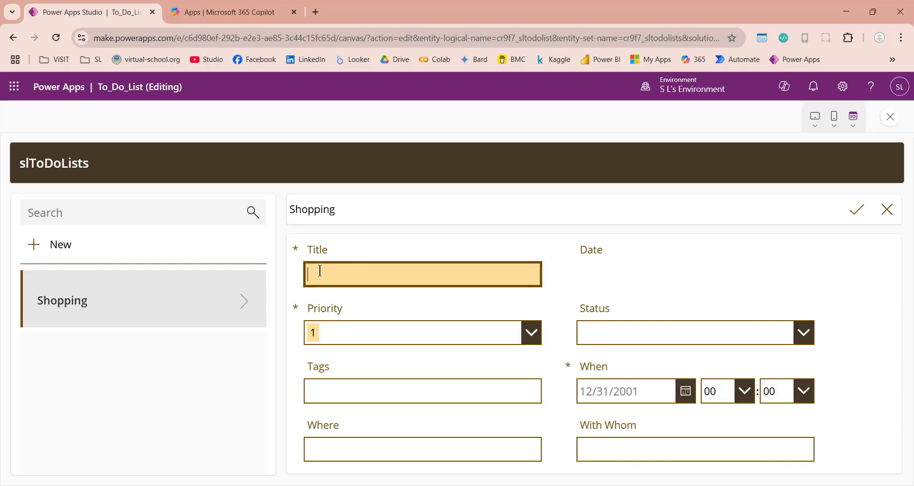
{"action": "type", "text": "Meeting"}
{"action": "left_click", "coordinate": [527, 339]}
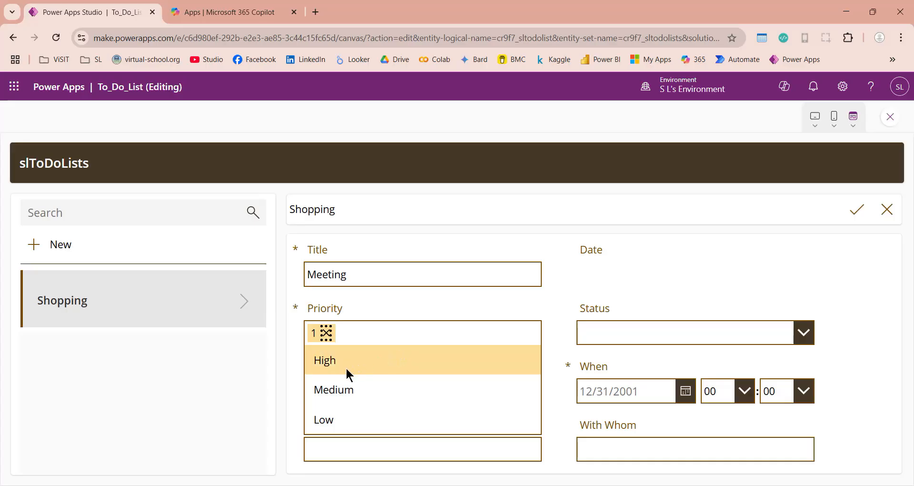
{"action": "left_click", "coordinate": [328, 390]}
{"action": "left_click", "coordinate": [639, 335]}
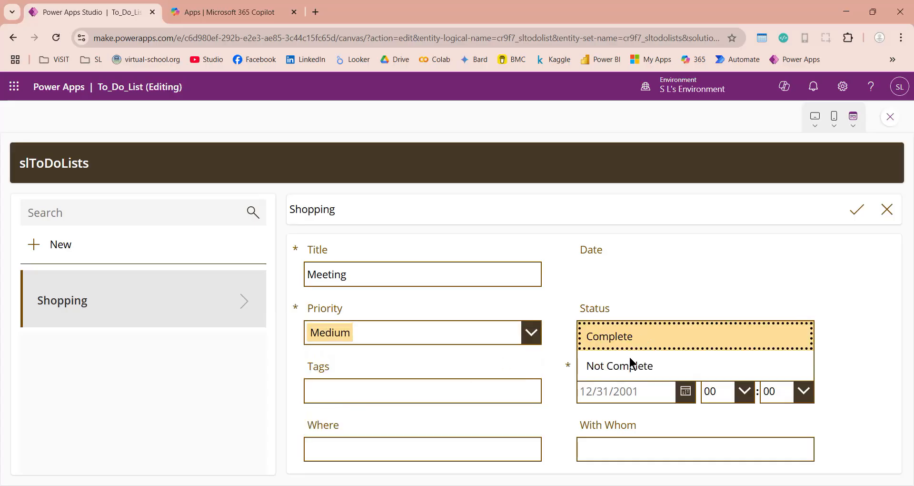
{"action": "left_click", "coordinate": [621, 374]}
{"action": "left_click", "coordinate": [464, 388]}
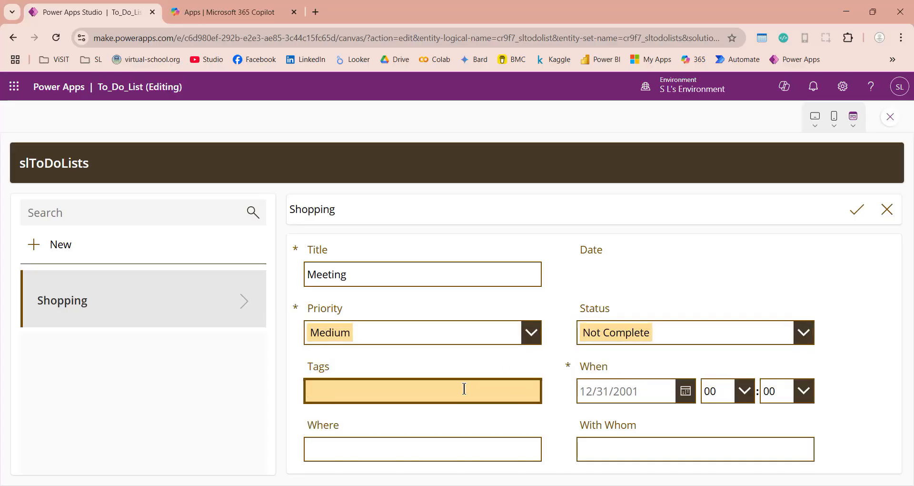
{"action": "type", "text": "Mee"}
{"action": "key", "text": "BackSpace"}
{"action": "type", "text": ", Office"}
- Set When to 6/27/2025 at 06:00 and Where to Office
{"action": "left_click", "coordinate": [688, 391]}
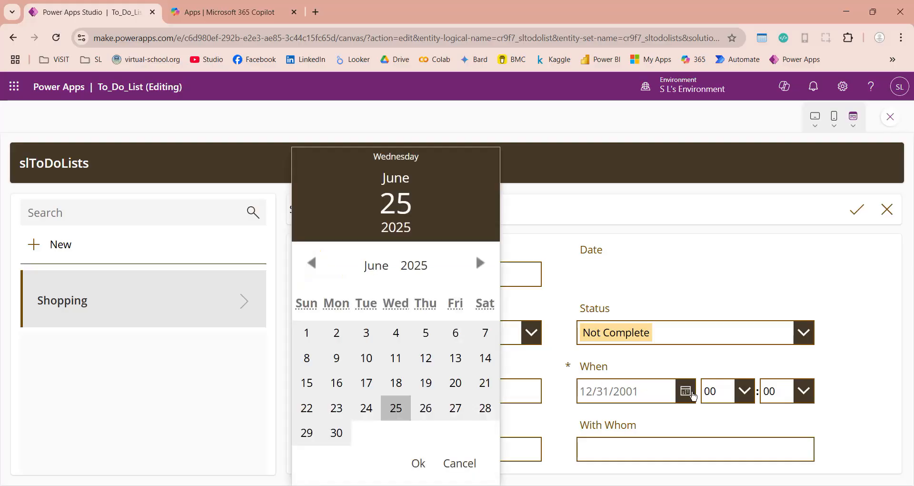
{"action": "left_click", "coordinate": [453, 408]}
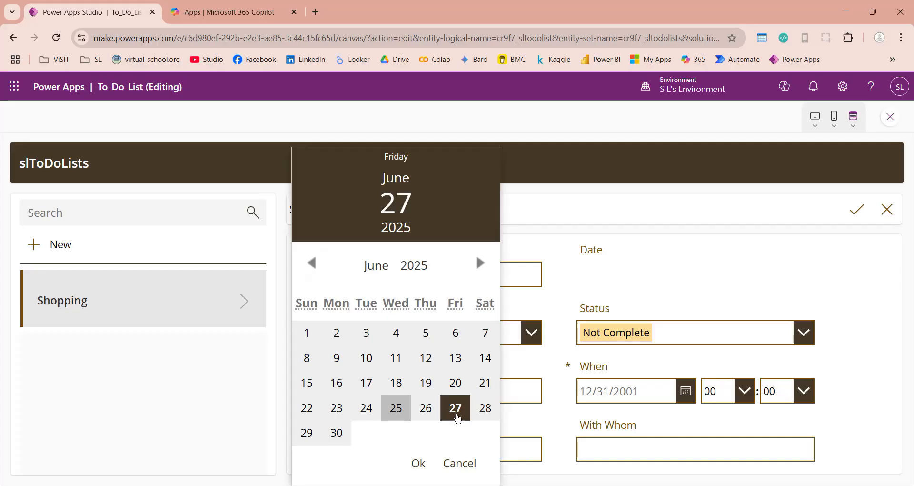
{"action": "left_click", "coordinate": [419, 463]}
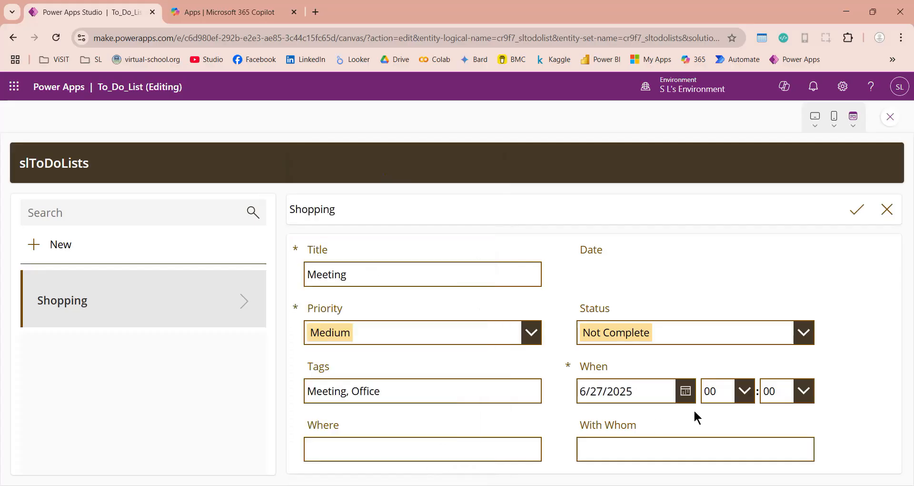
{"action": "left_click", "coordinate": [751, 398]}
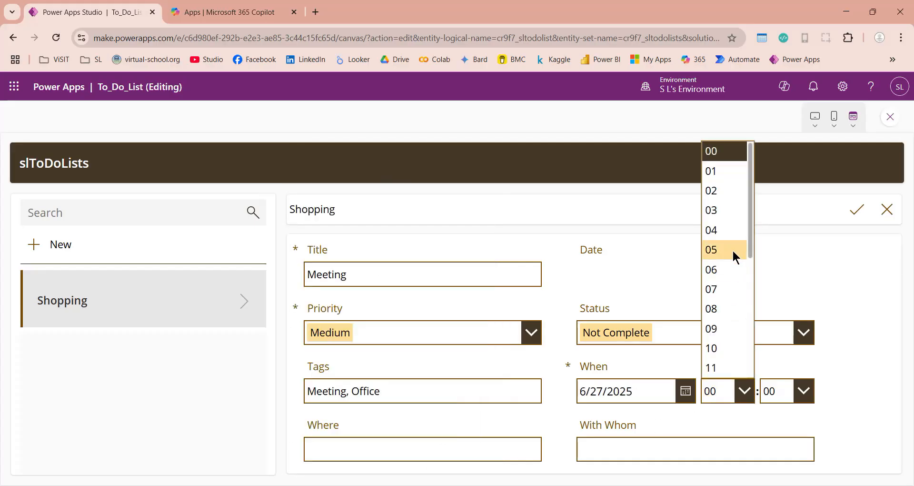
{"action": "left_click", "coordinate": [726, 272]}
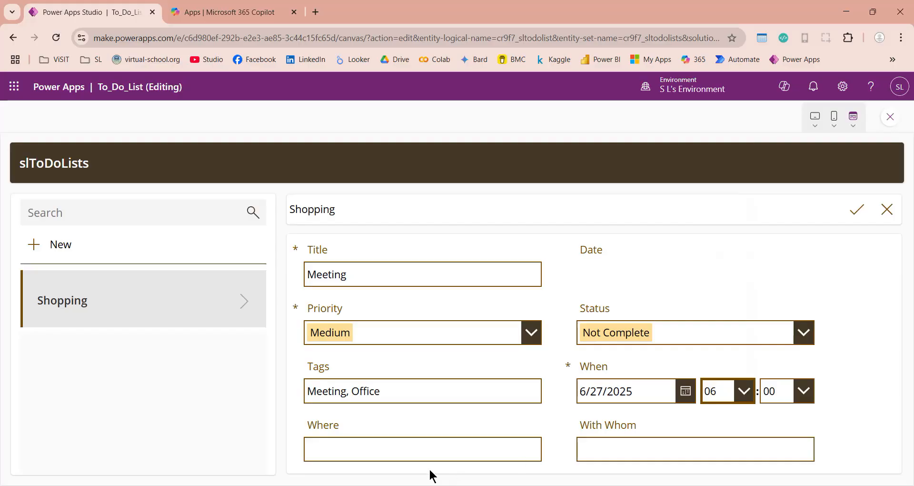
{"action": "left_click", "coordinate": [421, 450]}
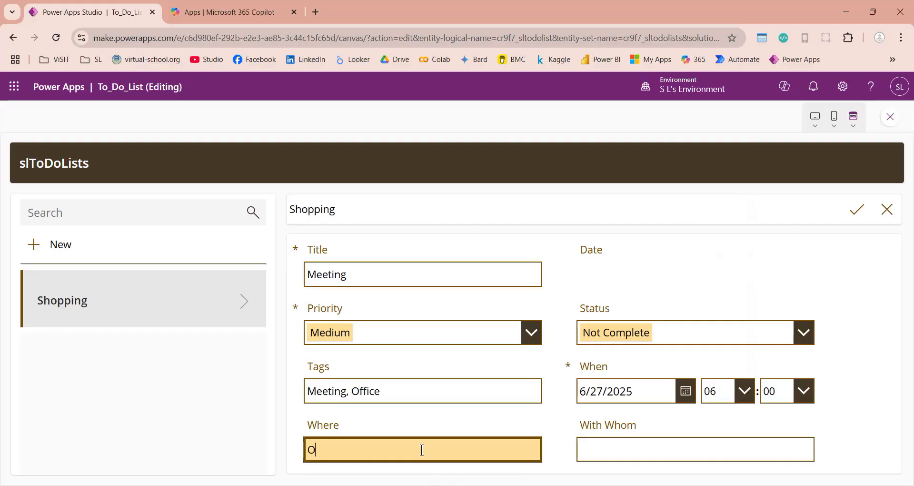
{"action": "type", "text": "Office"}
{"action": "key", "text": "Tab"}
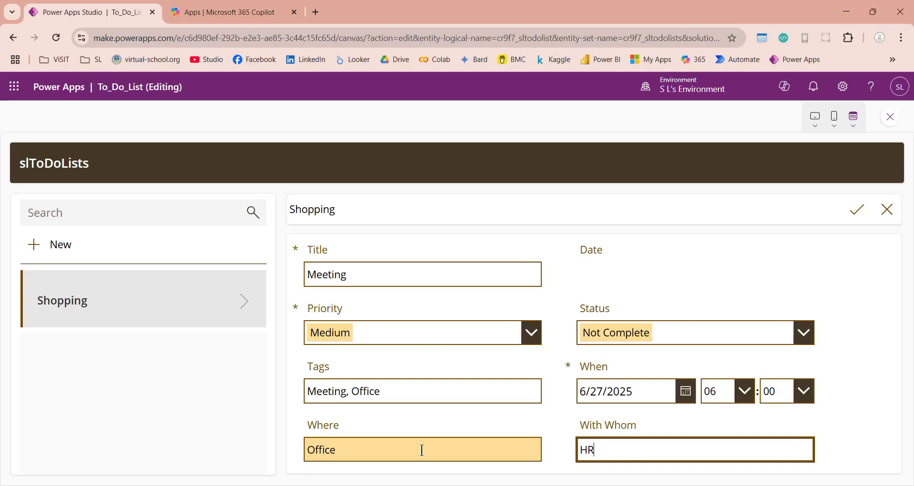
- Save the Meeting record and switch between the Shopping and Meeting entries
{"action": "left_click", "coordinate": [847, 210]}
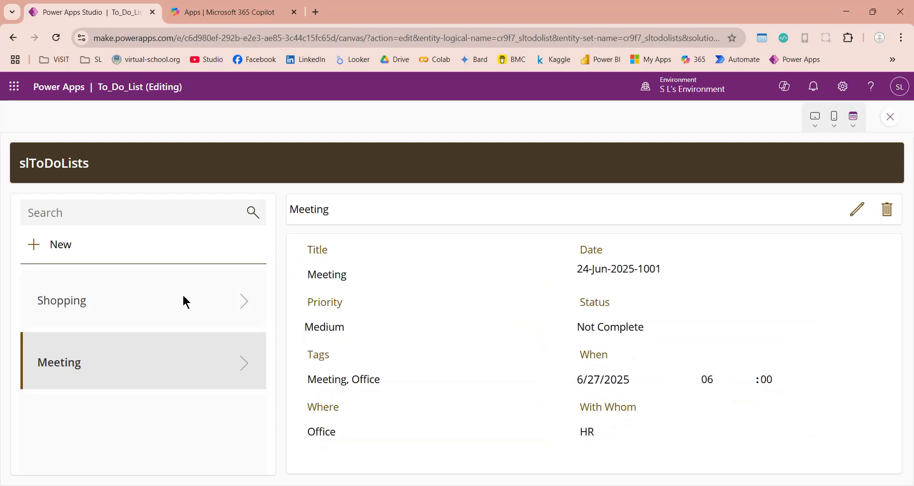
{"action": "left_click", "coordinate": [156, 296]}
{"action": "left_click", "coordinate": [148, 364]}
{"action": "left_click", "coordinate": [148, 307]}
- Preview at Apple iPhone 11 size and navigate between the Meeting and Shopping records
{"action": "left_click", "coordinate": [150, 367]}
{"action": "left_click", "coordinate": [814, 127]}
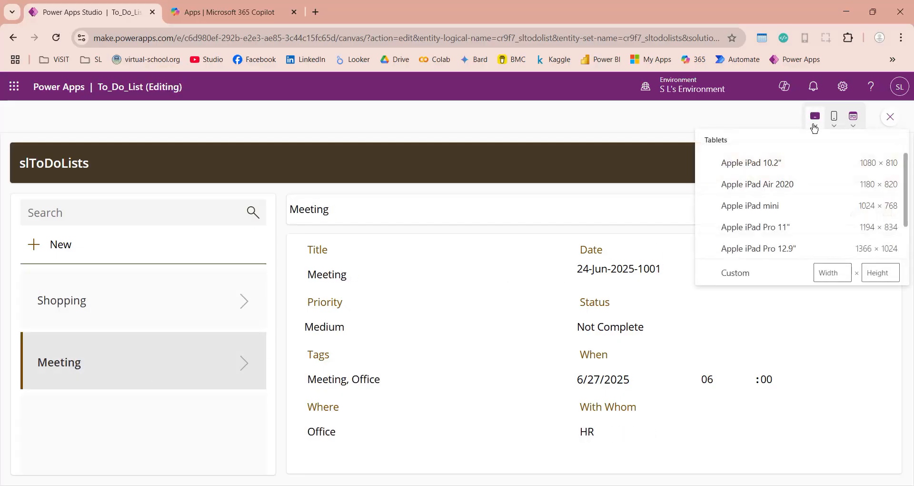
{"action": "left_click", "coordinate": [836, 127]}
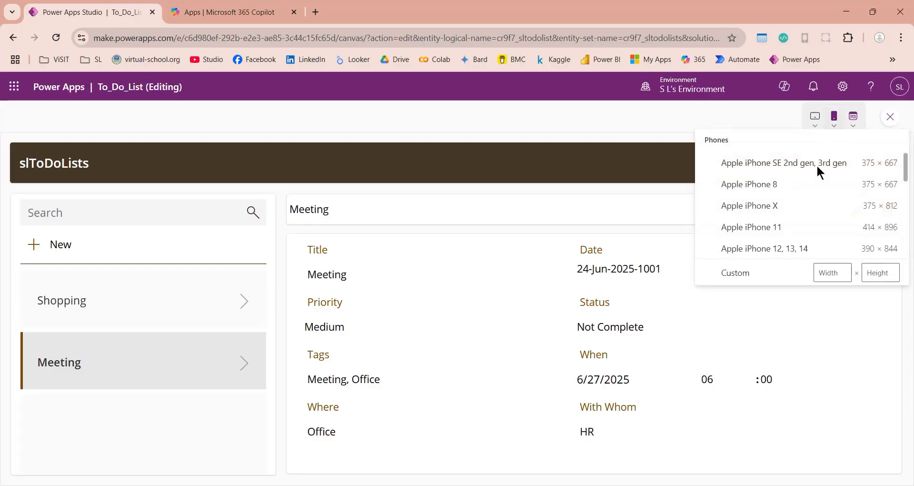
{"action": "left_click", "coordinate": [775, 228]}
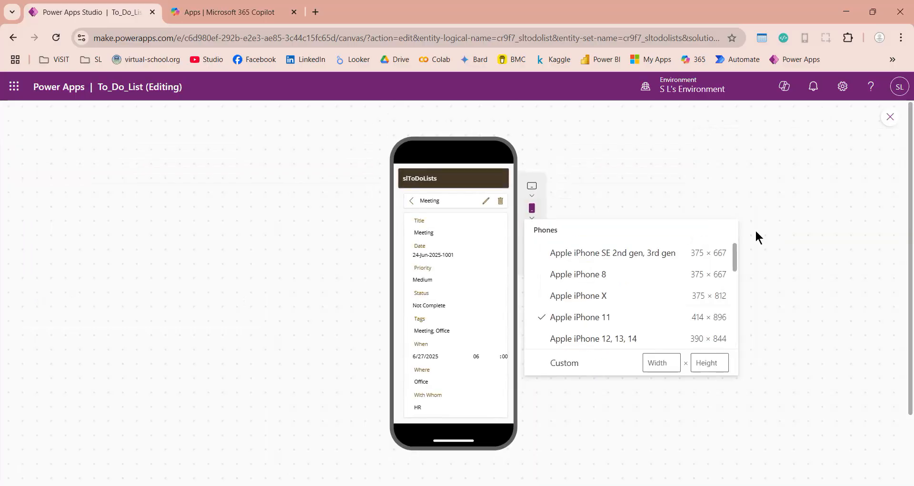
{"action": "left_click", "coordinate": [449, 230]}
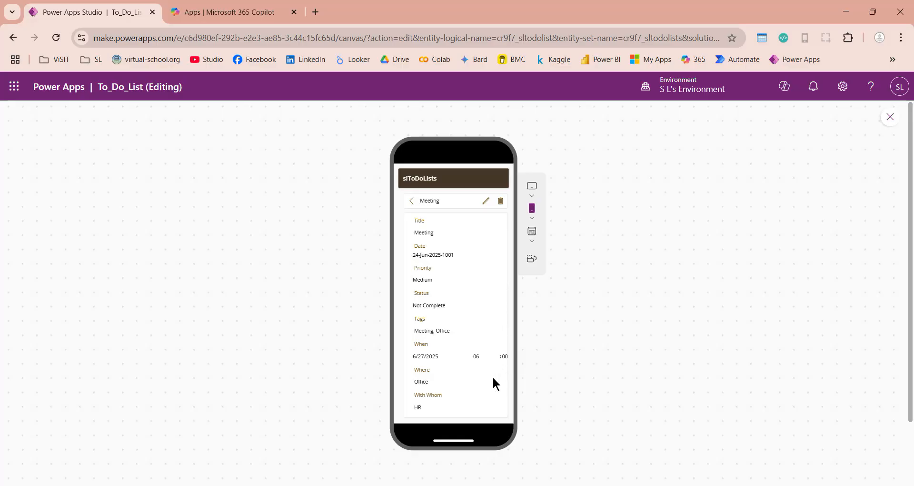
{"action": "left_click", "coordinate": [413, 201]}
{"action": "left_click", "coordinate": [433, 247]}
{"action": "left_click", "coordinate": [413, 202]}
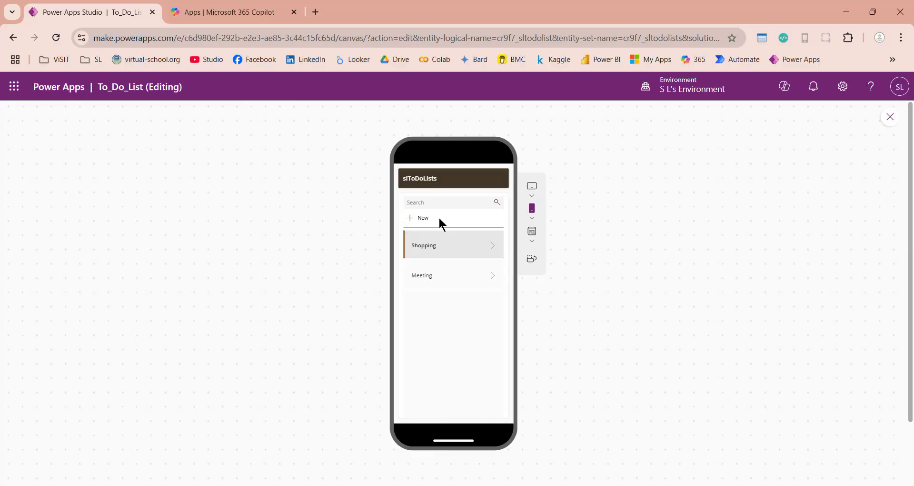
- Set the preview back to Apple iPad 10.2-inch tablet size
{"action": "left_click", "coordinate": [532, 233]}
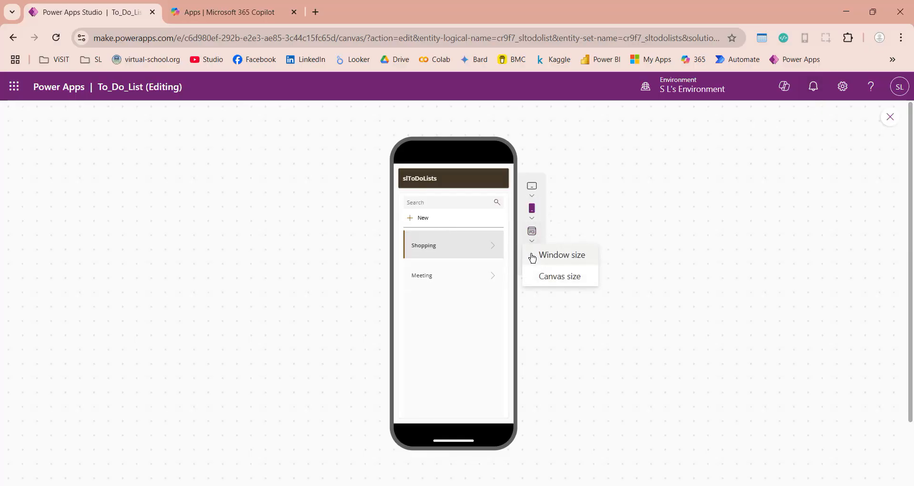
{"action": "left_click", "coordinate": [626, 264]}
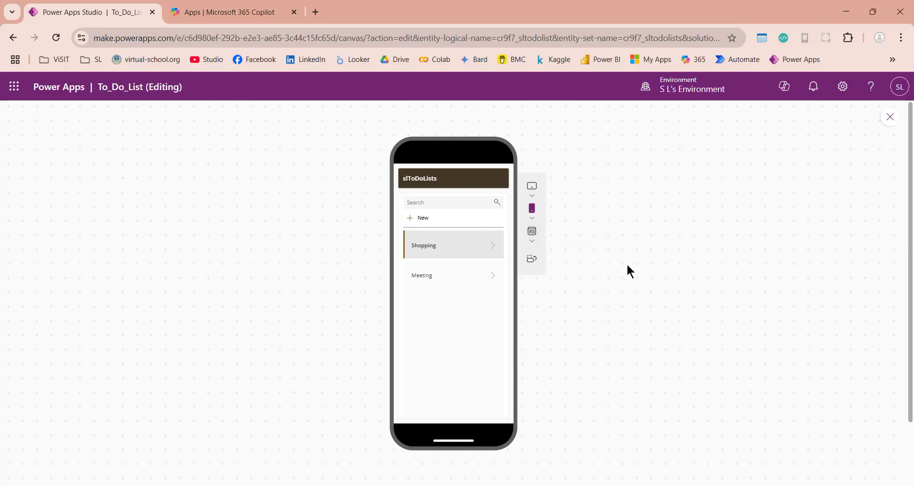
{"action": "left_click", "coordinate": [533, 188]}
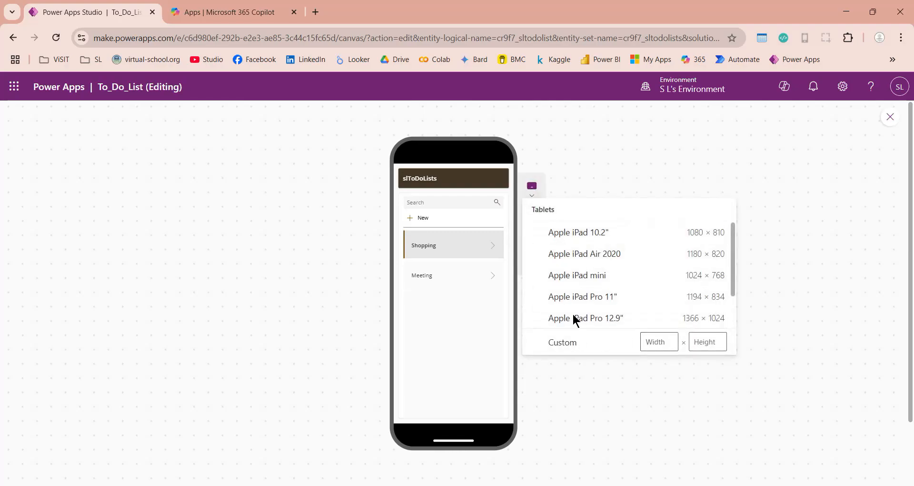
{"action": "left_click", "coordinate": [587, 236]}
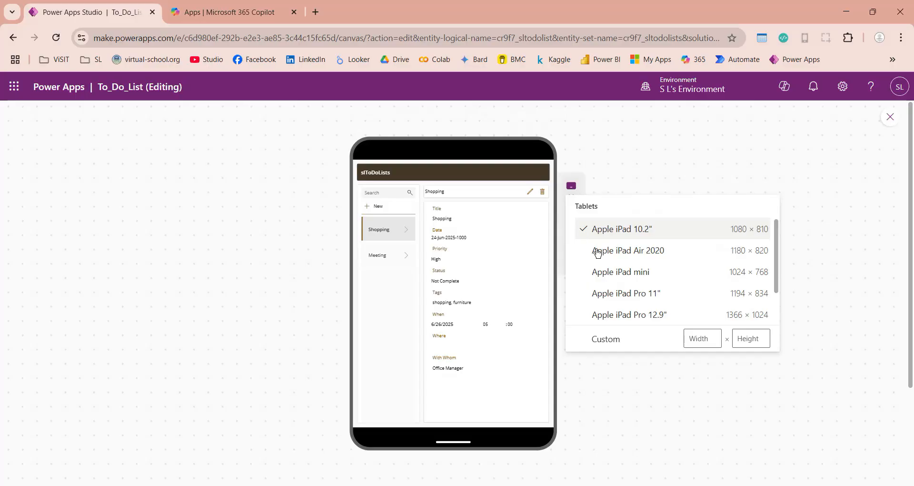
{"action": "left_click", "coordinate": [664, 176]}
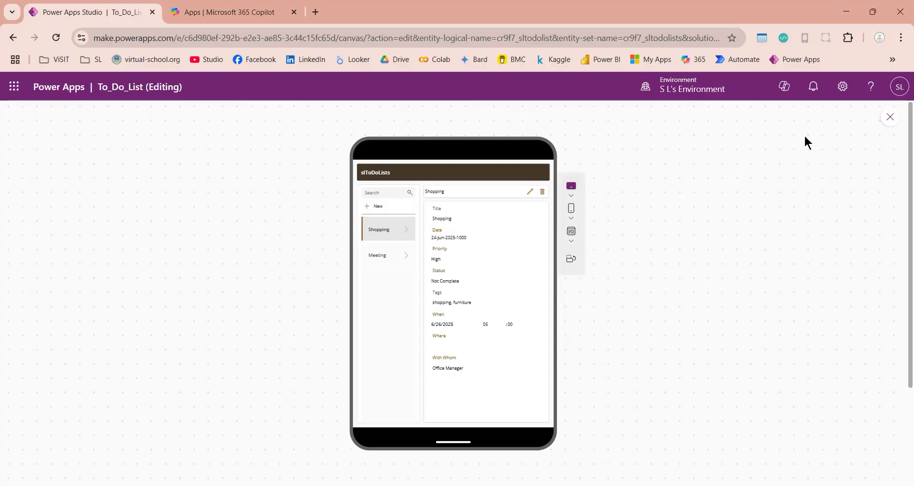
- Close the preview, save To_Do_List, leave the studio, and select the app under My apps
{"action": "left_click", "coordinate": [890, 118]}
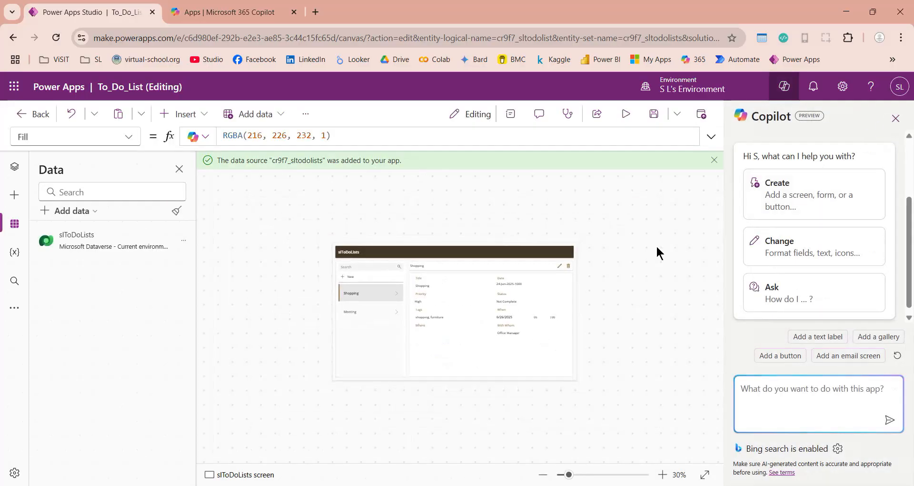
{"action": "left_click", "coordinate": [657, 119]}
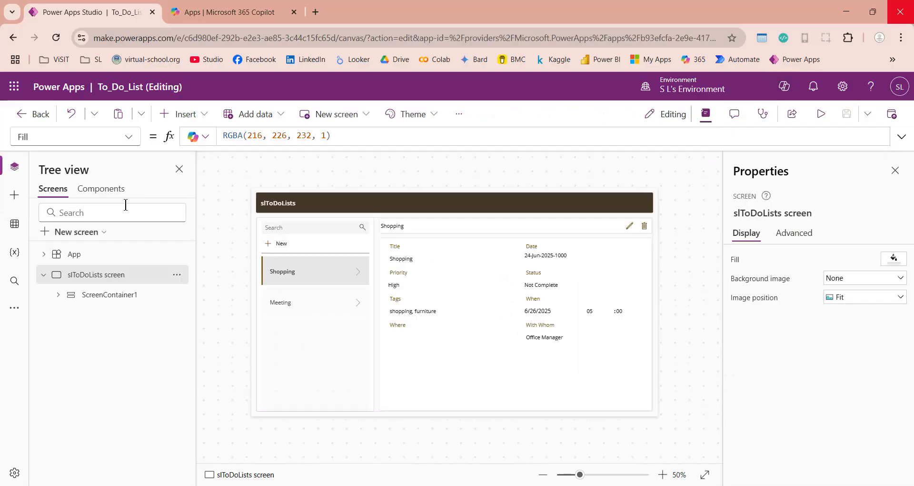
{"action": "left_click", "coordinate": [38, 114]}
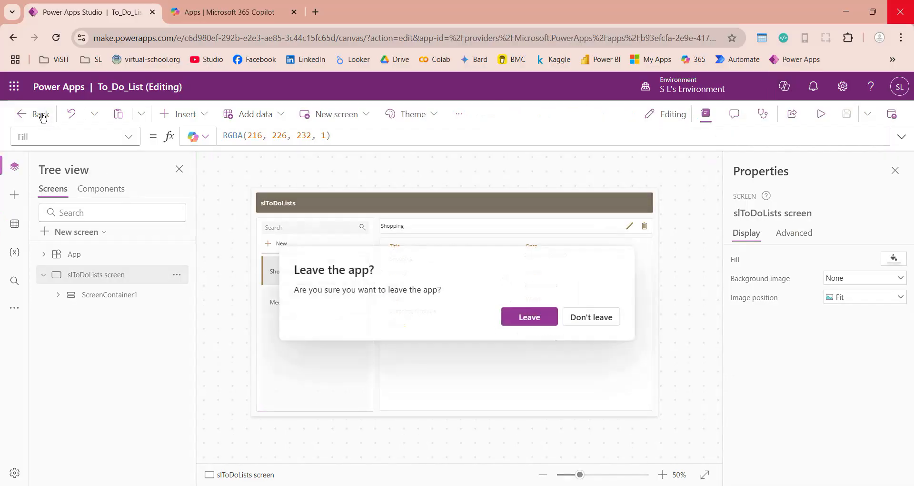
{"action": "left_click", "coordinate": [527, 317]}
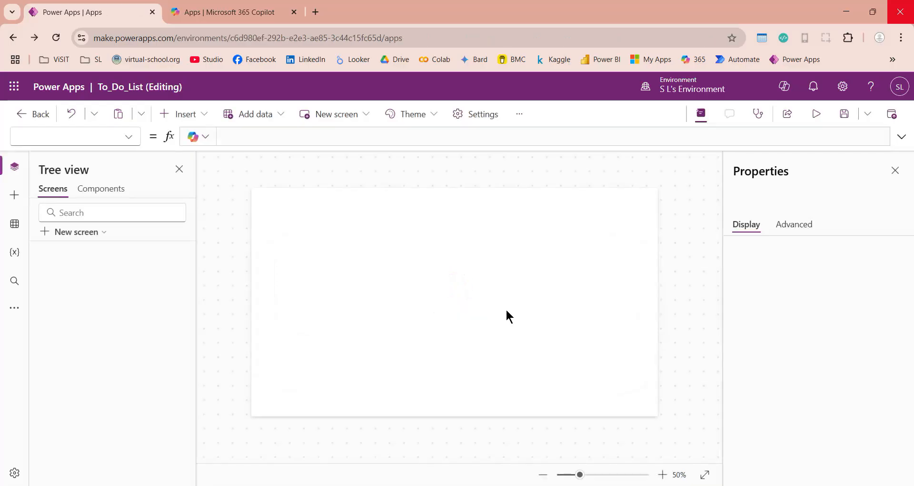
{"action": "left_click", "coordinate": [169, 332]}
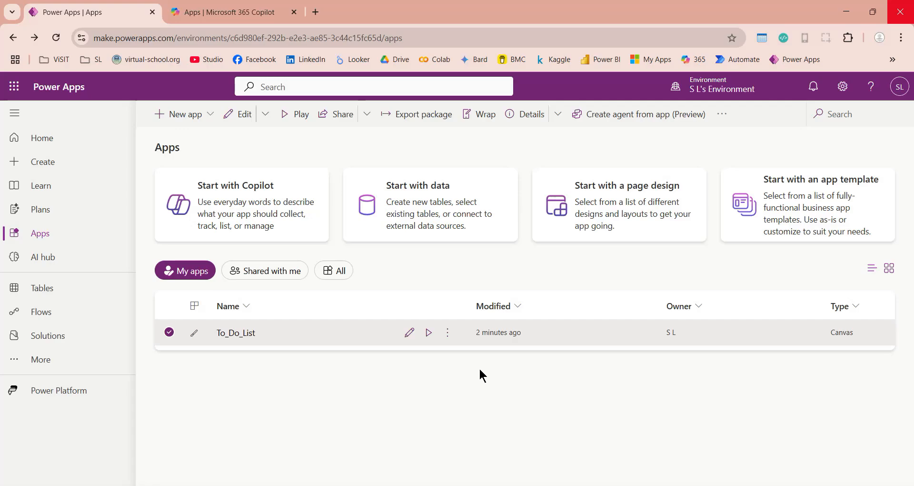
- Reopen To_Do_List, change the slToDoLists header text to 'To Do List', and preview
{"action": "left_click", "coordinate": [409, 332]}
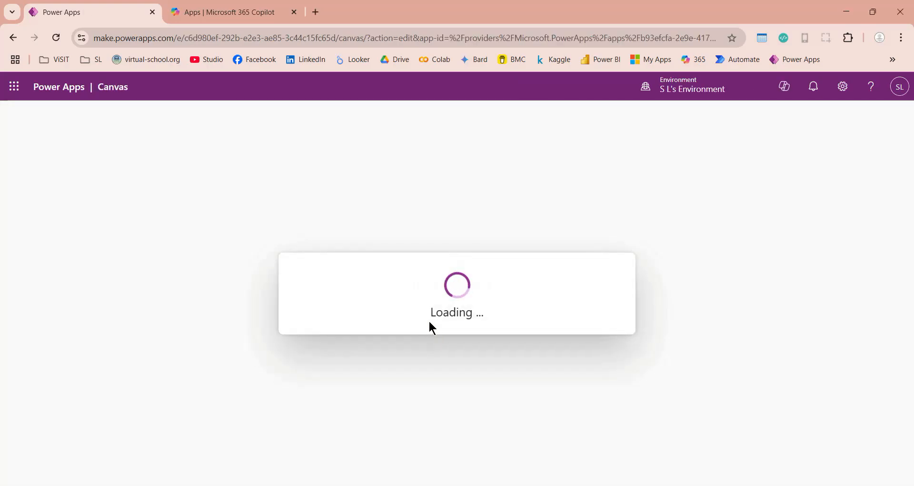
{"action": "left_click", "coordinate": [281, 203]}
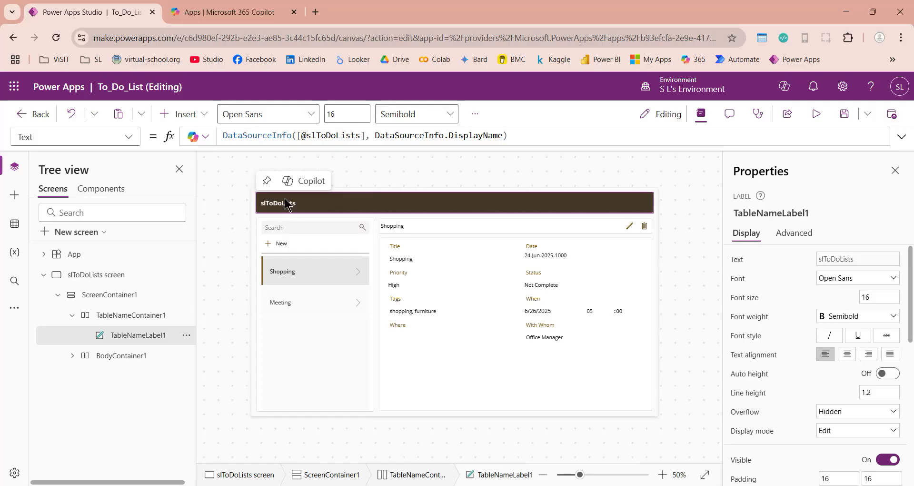
{"action": "left_click", "coordinate": [593, 133]}
{"action": "key", "text": "ctrl+a"}
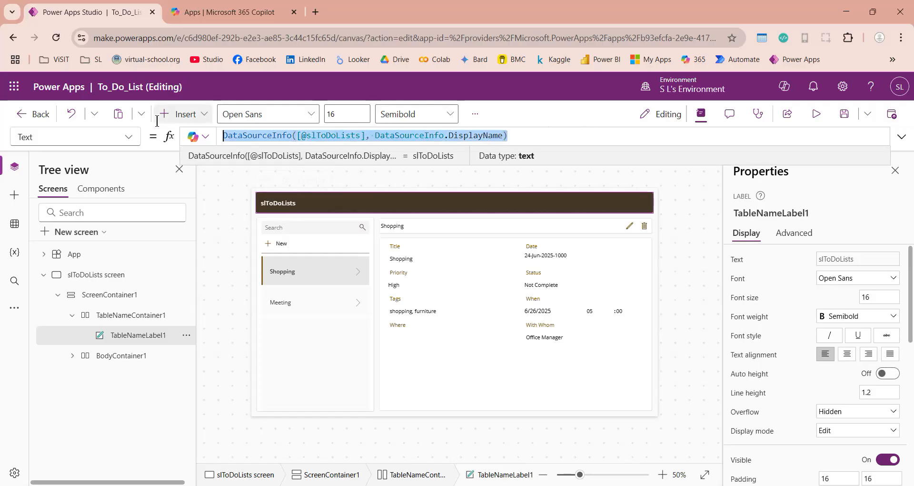
{"action": "type", "text": "To Do"}
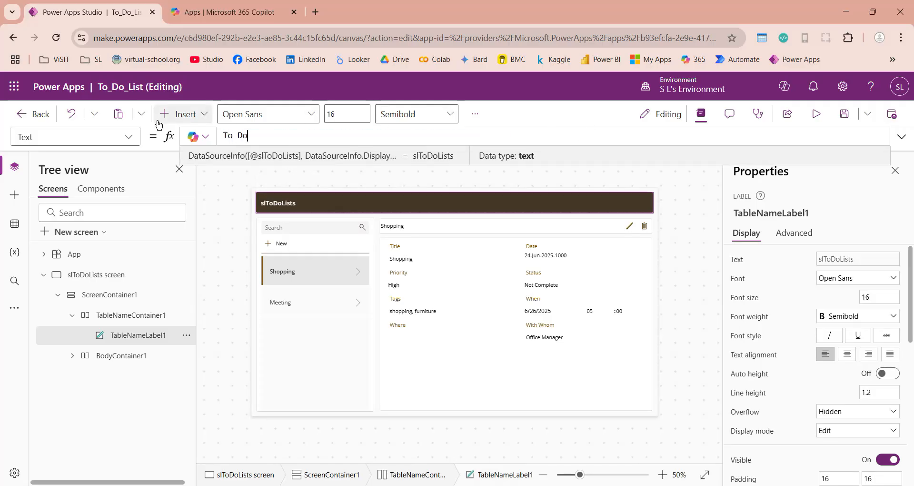
{"action": "type", "text": " List"}
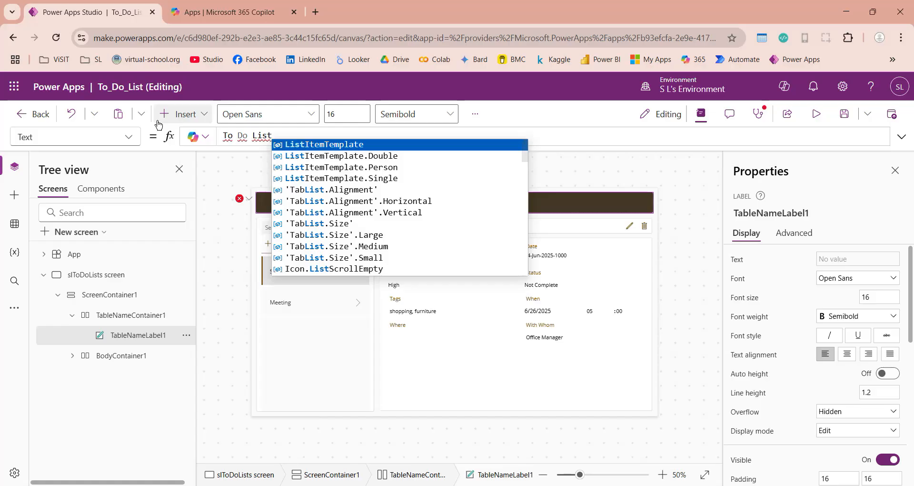
{"action": "type", "text": "\""}
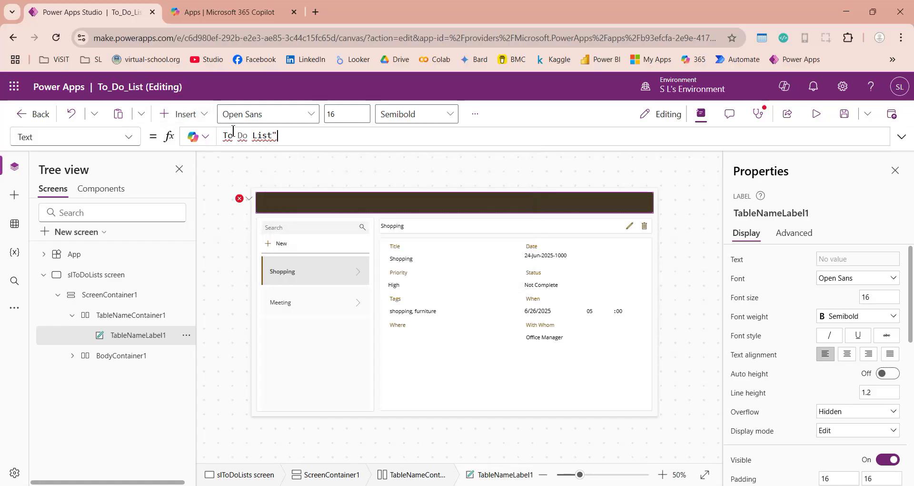
{"action": "type", "text": "\""}
{"action": "left_click", "coordinate": [276, 205]}
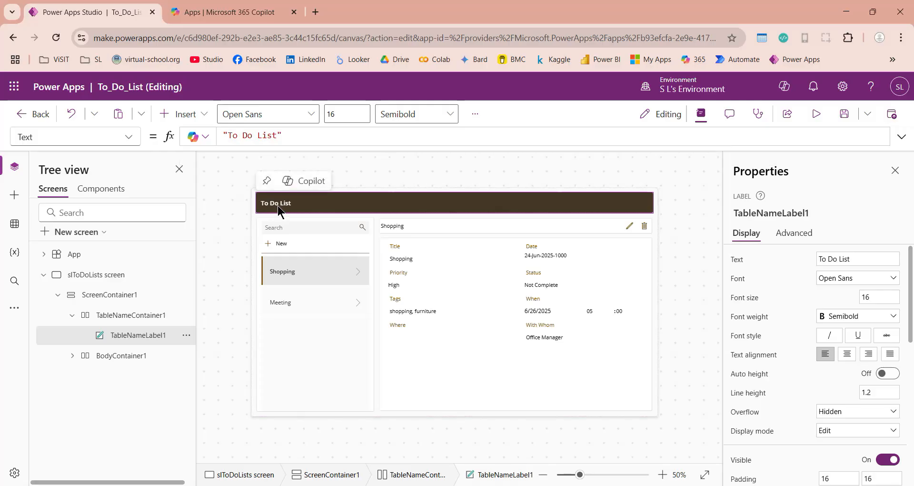
{"action": "left_click", "coordinate": [417, 400]}
{"action": "left_click", "coordinate": [816, 113]}
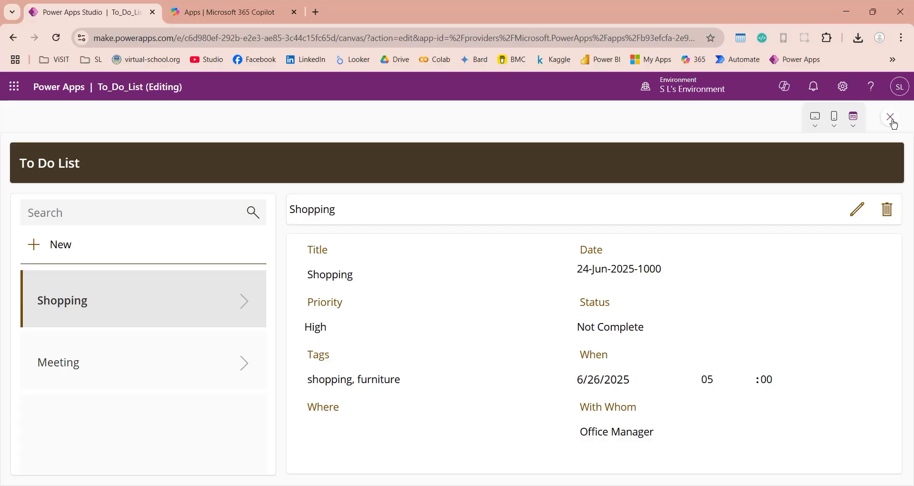
- Switch between the Meeting and Shopping records in the preview list
{"action": "left_click", "coordinate": [189, 358]}
{"action": "left_click", "coordinate": [209, 299]}
{"action": "left_click", "coordinate": [203, 352]}
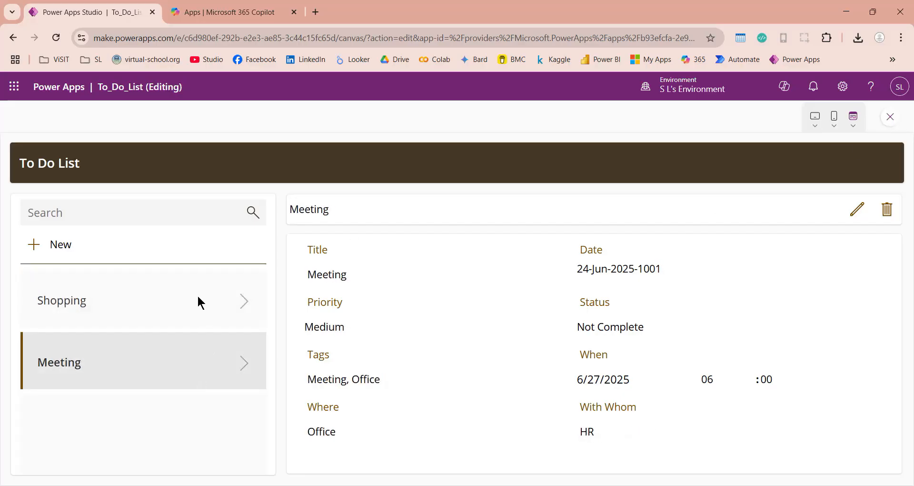
{"action": "left_click", "coordinate": [198, 299]}
- Start a new Movies record with Low priority, Not Complete status, and tags 'Movies, Family'
{"action": "left_click", "coordinate": [33, 245]}
{"action": "left_click", "coordinate": [349, 273]}
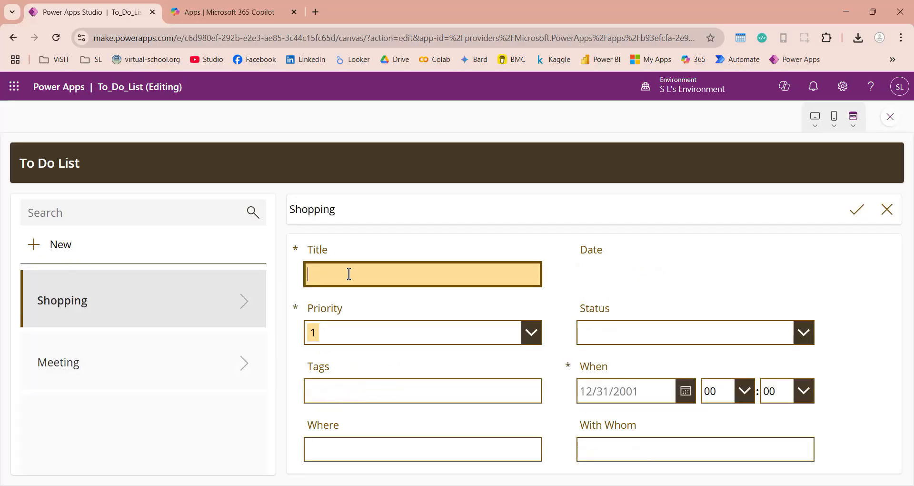
{"action": "type", "text": "Movies"}
{"action": "left_click", "coordinate": [530, 332]}
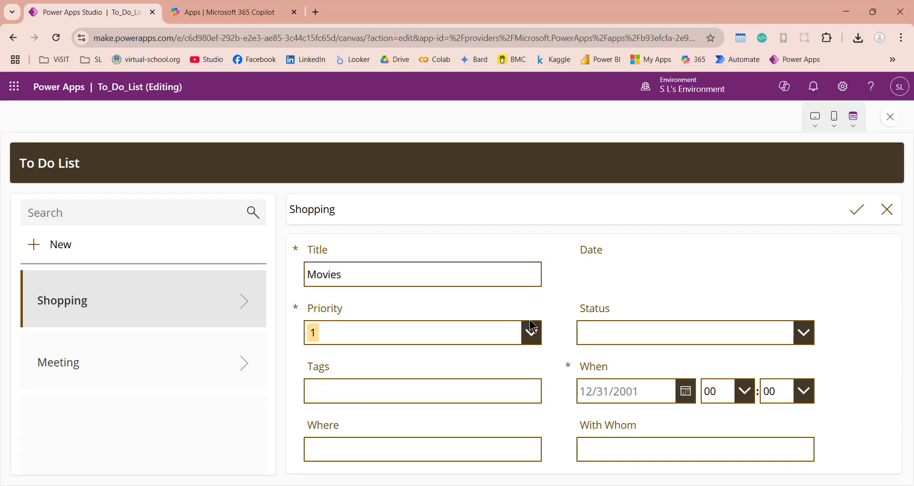
{"action": "left_click", "coordinate": [370, 413]}
{"action": "left_click", "coordinate": [639, 329]}
{"action": "left_click", "coordinate": [635, 366]}
{"action": "left_click", "coordinate": [469, 400]}
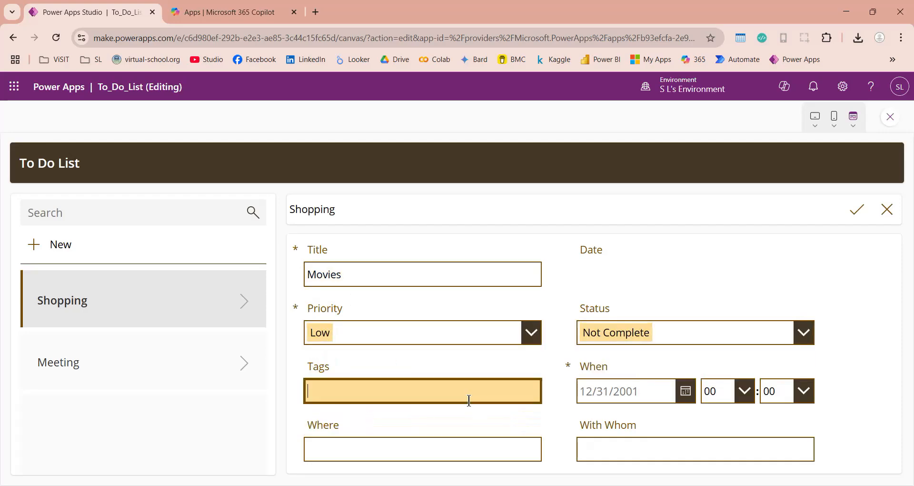
{"action": "type", "text": "Movies, Family"}
- Set When to 6/28/2025 08:06, Where to Cinema, and With Whom to Family
{"action": "left_click", "coordinate": [685, 391]}
{"action": "left_click", "coordinate": [456, 407]}
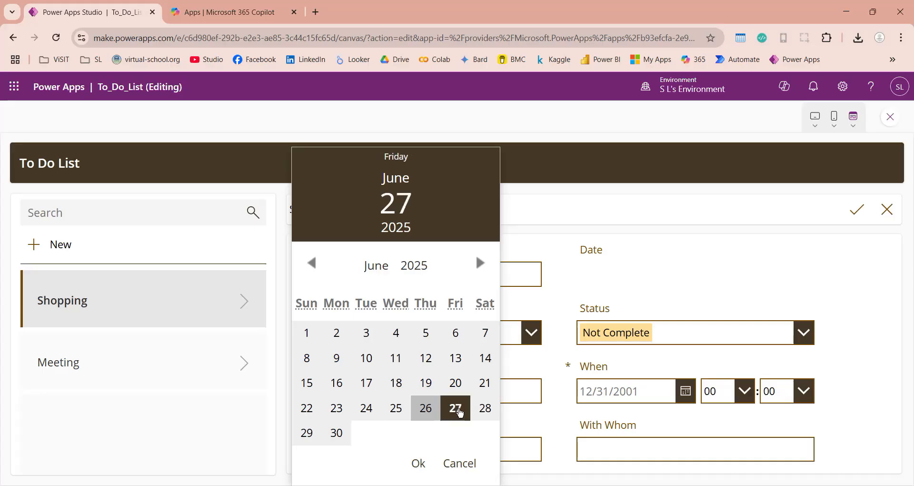
{"action": "left_click", "coordinate": [485, 408]}
{"action": "left_click", "coordinate": [418, 463]}
{"action": "left_click", "coordinate": [745, 391]}
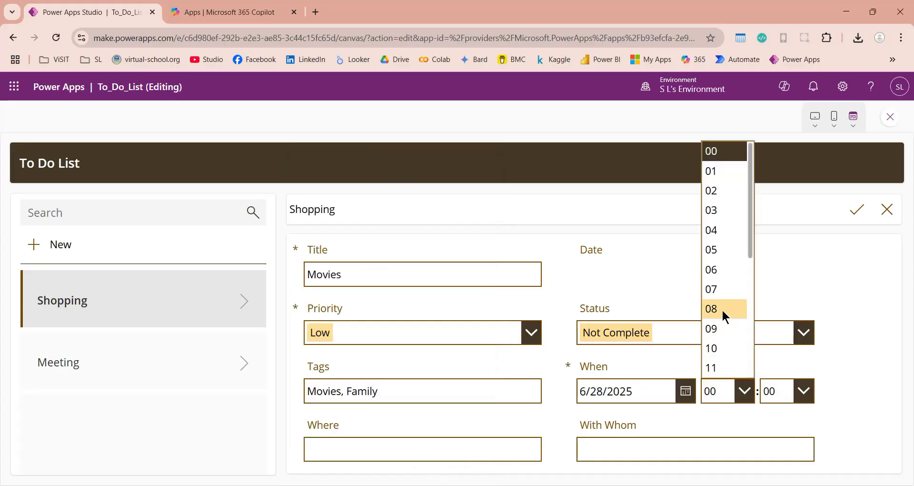
{"action": "left_click", "coordinate": [722, 308]}
{"action": "left_click", "coordinate": [783, 392]}
{"action": "left_click", "coordinate": [771, 269]}
{"action": "left_click", "coordinate": [504, 447]}
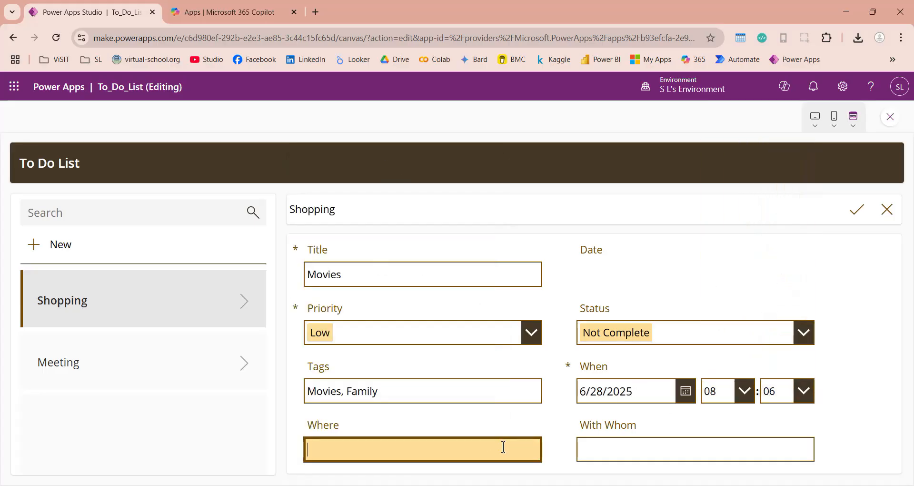
{"action": "type", "text": "Cinema"}
{"action": "key", "text": "Tab"}
{"action": "type", "text": "Family"}
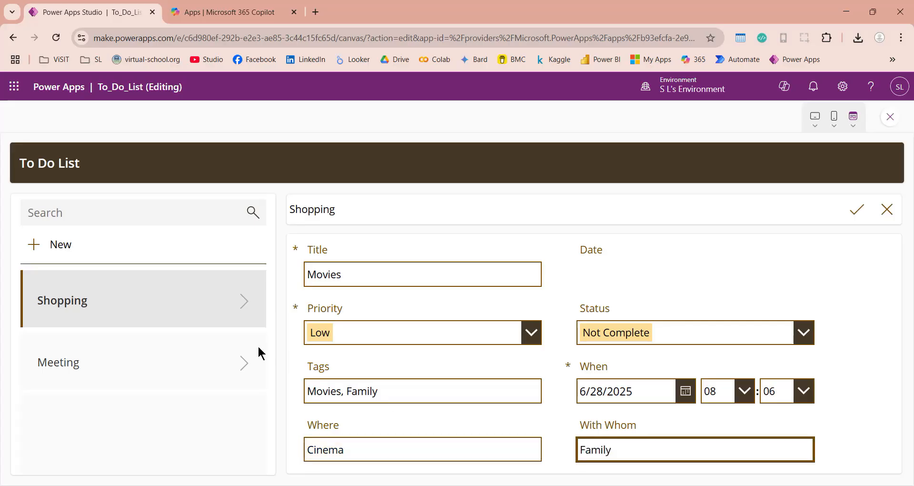
- Save the Movies record, check the listed records, and close the preview
{"action": "left_click", "coordinate": [854, 213]}
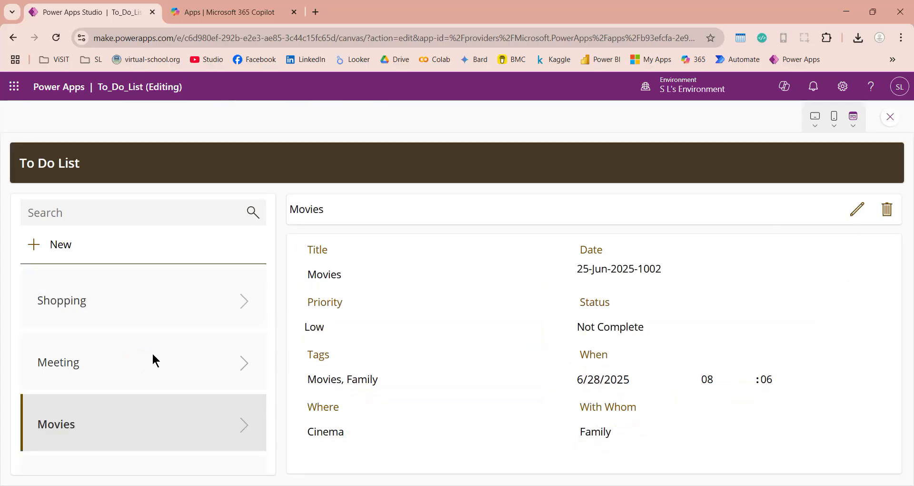
{"action": "left_click", "coordinate": [153, 353]}
{"action": "left_click", "coordinate": [125, 295]}
{"action": "left_click", "coordinate": [128, 410]}
{"action": "left_click", "coordinate": [889, 117]}
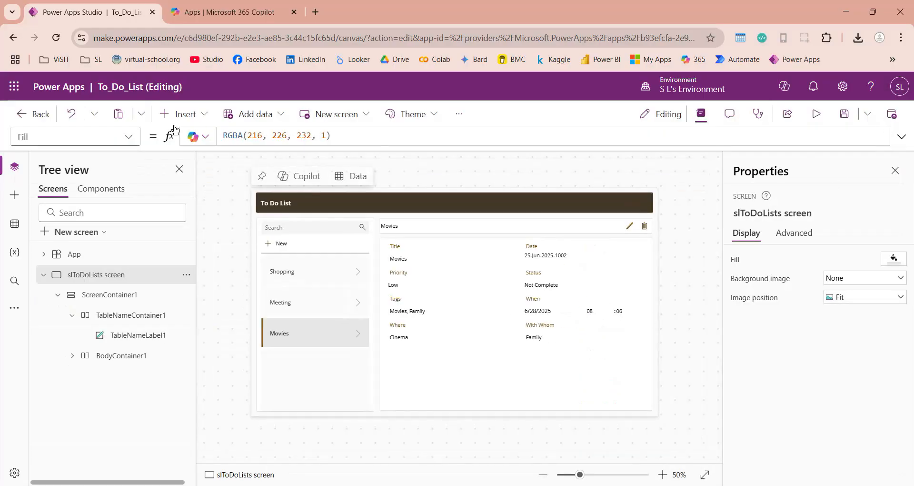
- Save the app, publish this version with a short description, then save again and exit
{"action": "left_click", "coordinate": [35, 116]}
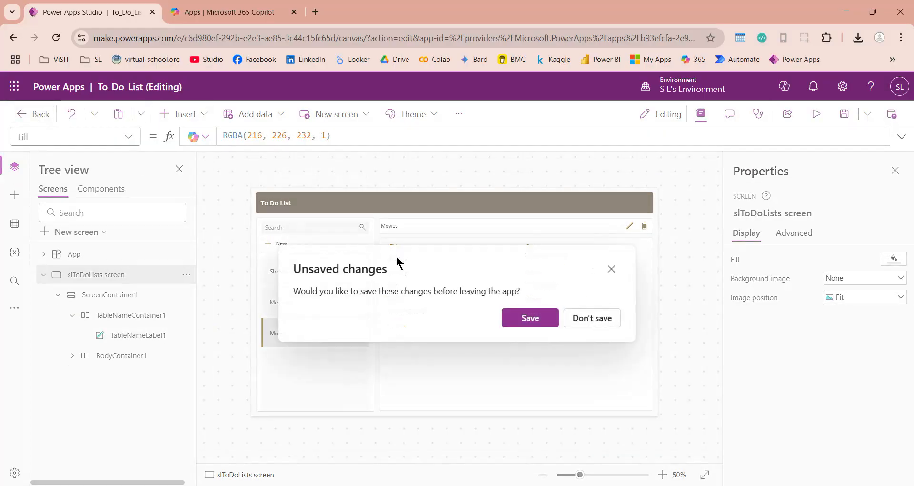
{"action": "left_click", "coordinate": [523, 318]}
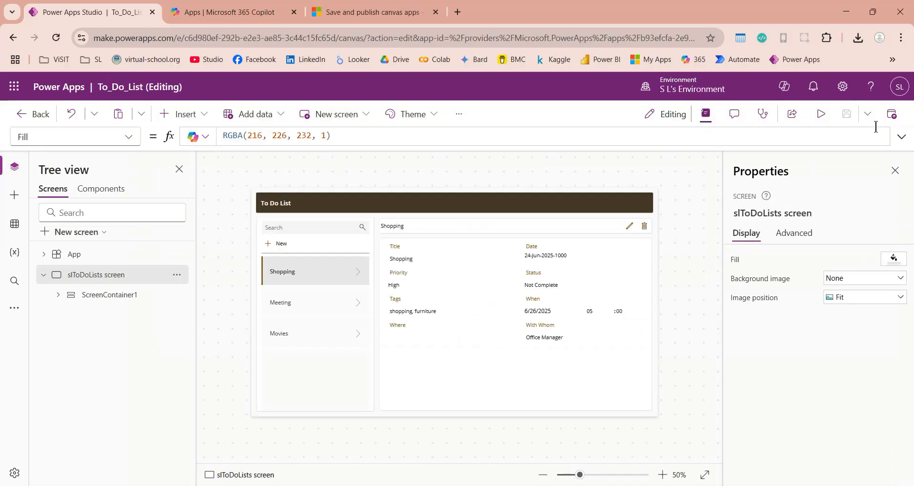
{"action": "left_click", "coordinate": [894, 114]}
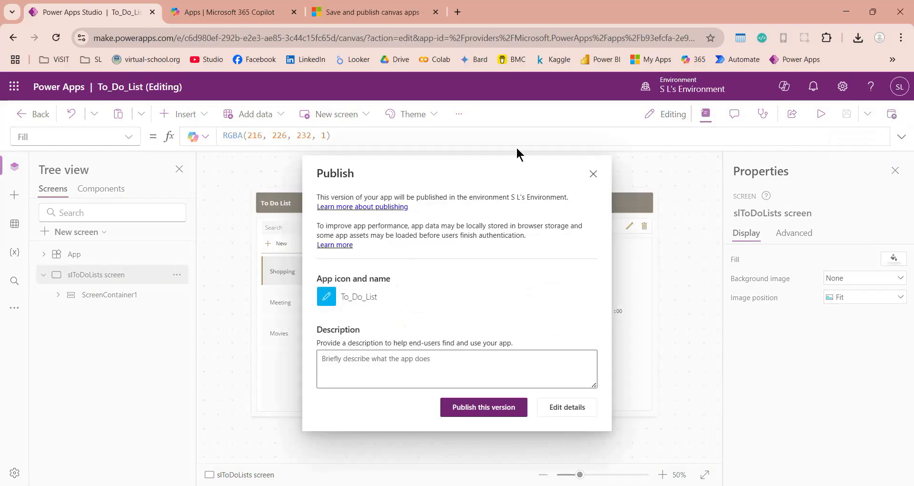
{"action": "left_click", "coordinate": [456, 365]}
{"action": "type", "text": "A demo To Do List"}
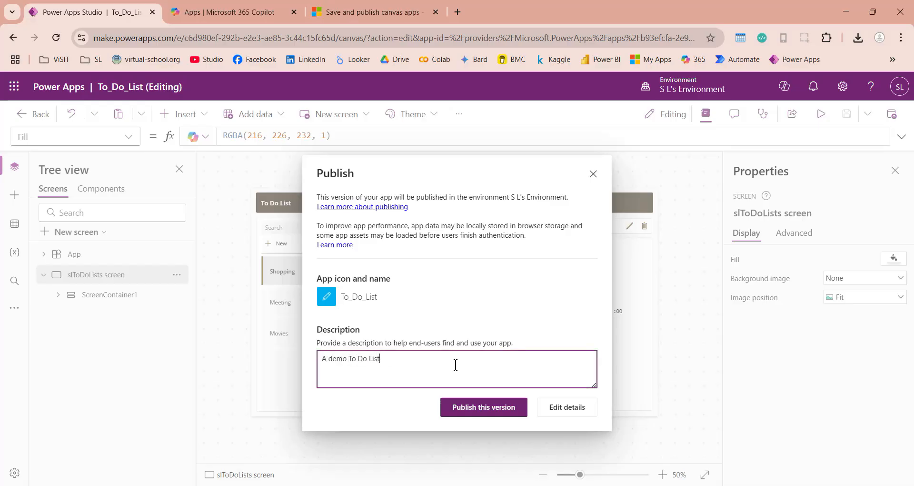
{"action": "left_click", "coordinate": [495, 410]}
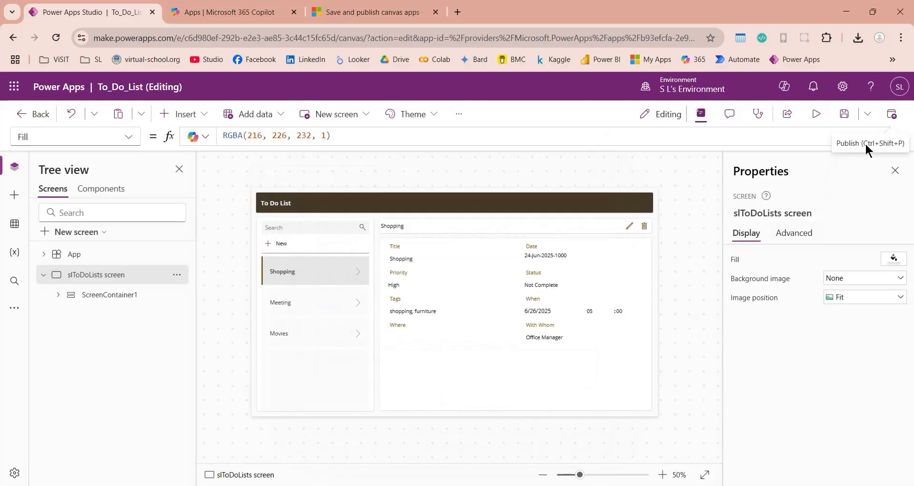
{"action": "left_click", "coordinate": [24, 116]}
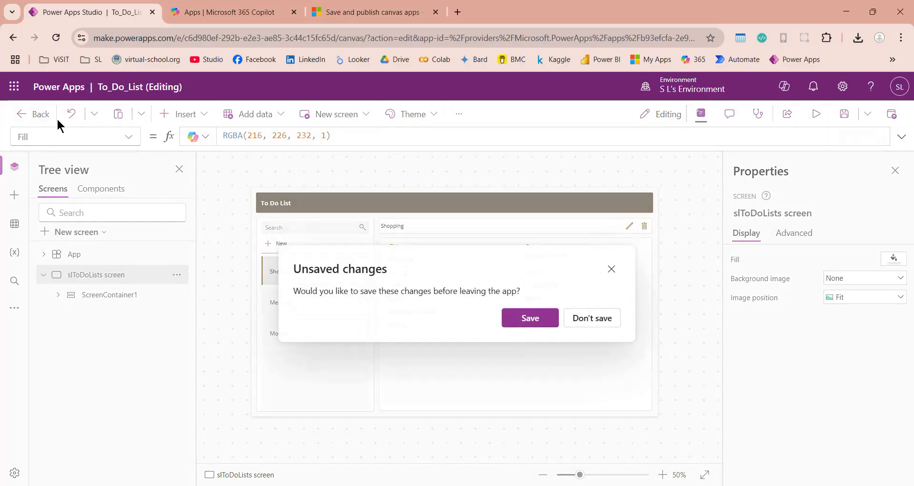
{"action": "left_click", "coordinate": [517, 322]}
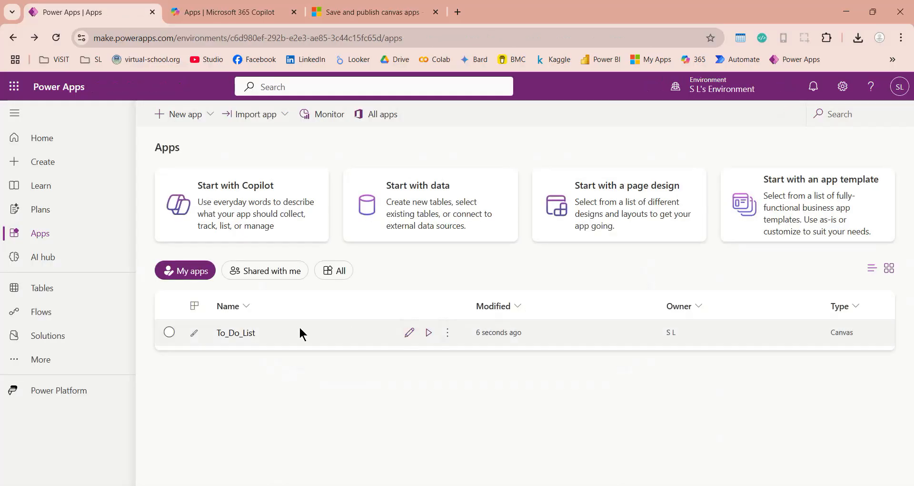
- Play To_Do_List from the Apps list and refresh it to the latest version
{"action": "left_click", "coordinate": [429, 342]}
{"action": "left_click", "coordinate": [429, 332]}
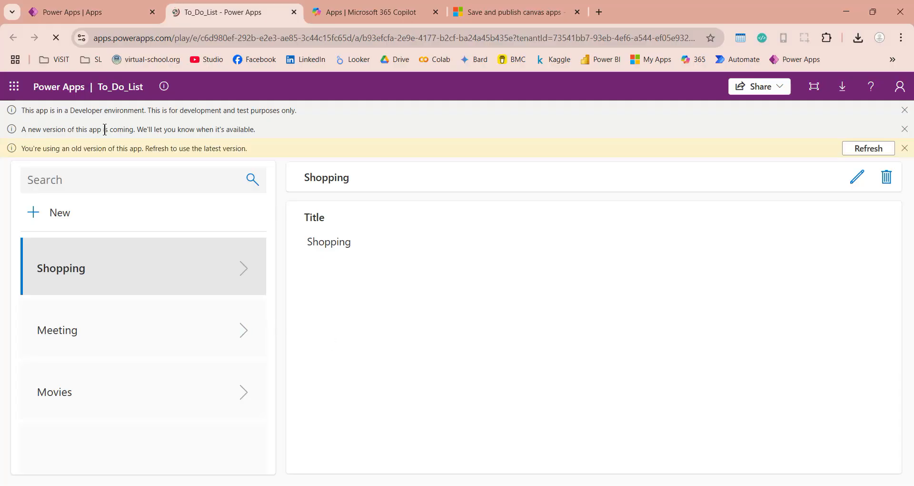
{"action": "left_click_drag", "start_coordinate": [255, 129], "coordinate": [41, 129]}
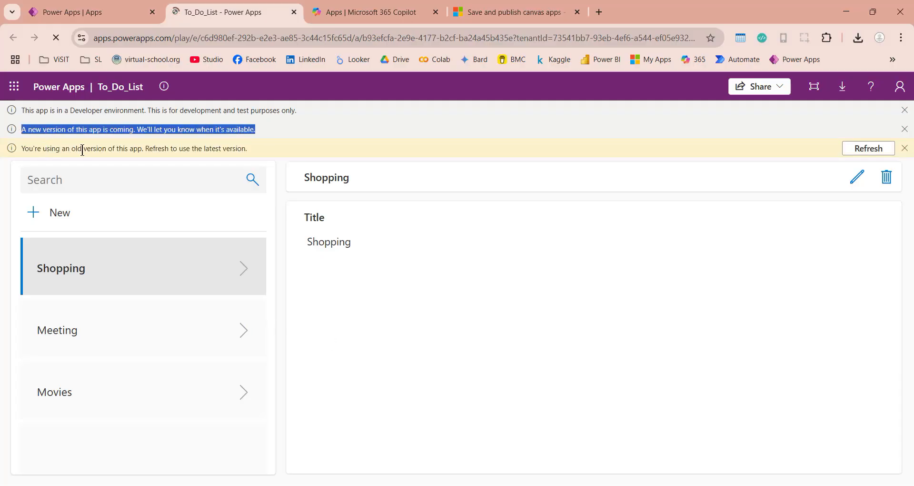
{"action": "left_click", "coordinate": [870, 148]}
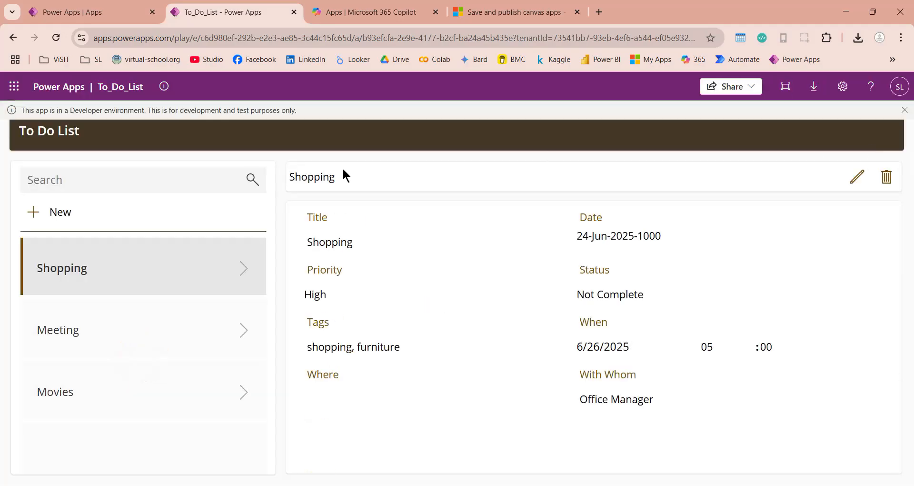
- Click through the Meeting, Movies and Shopping records to view their details
{"action": "left_click", "coordinate": [142, 339]}
{"action": "left_click", "coordinate": [122, 390]}
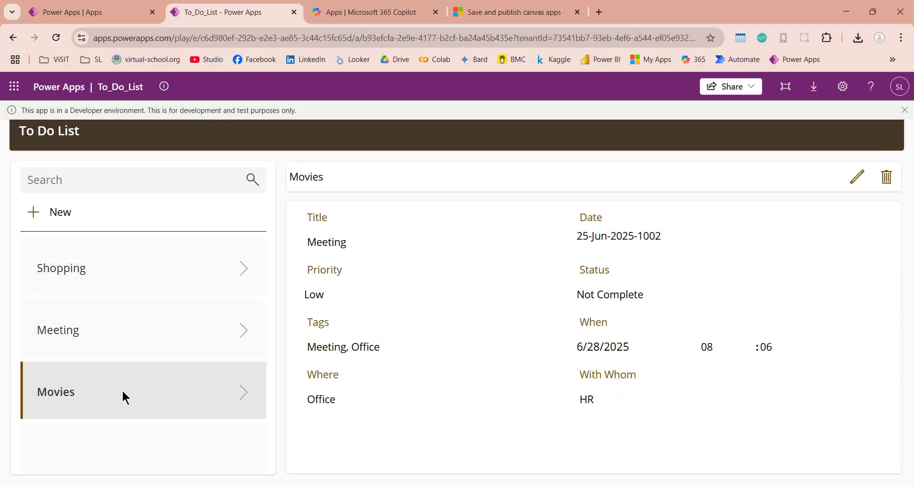
{"action": "left_click", "coordinate": [129, 335]}
{"action": "left_click", "coordinate": [126, 261]}
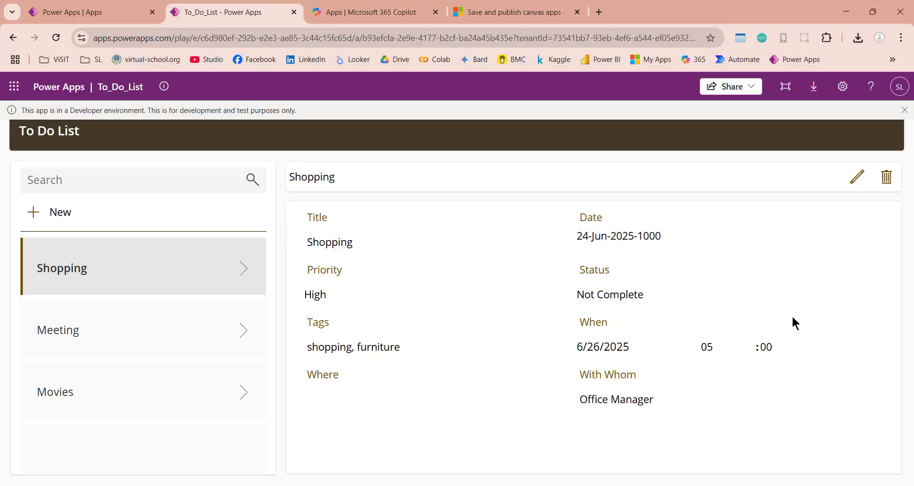
{"action": "left_click", "coordinate": [159, 327]}
{"action": "left_click", "coordinate": [127, 399]}
{"action": "left_click", "coordinate": [138, 321]}
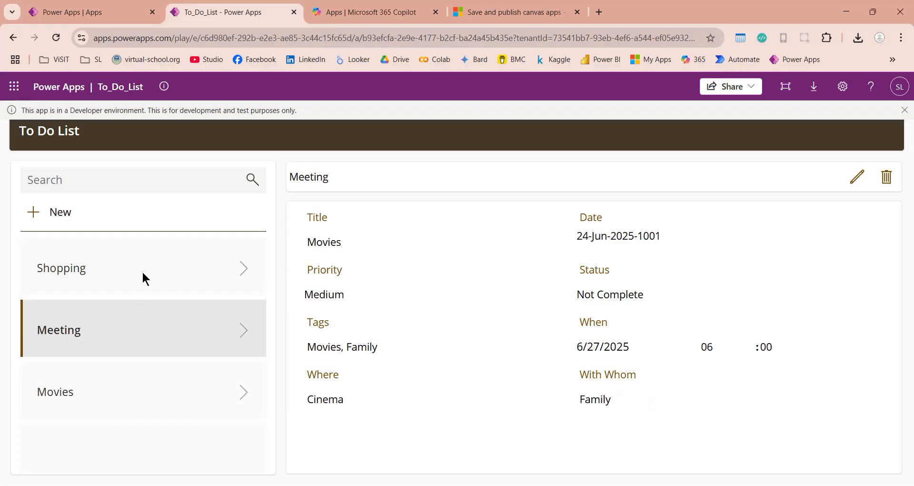
{"action": "left_click", "coordinate": [142, 271]}
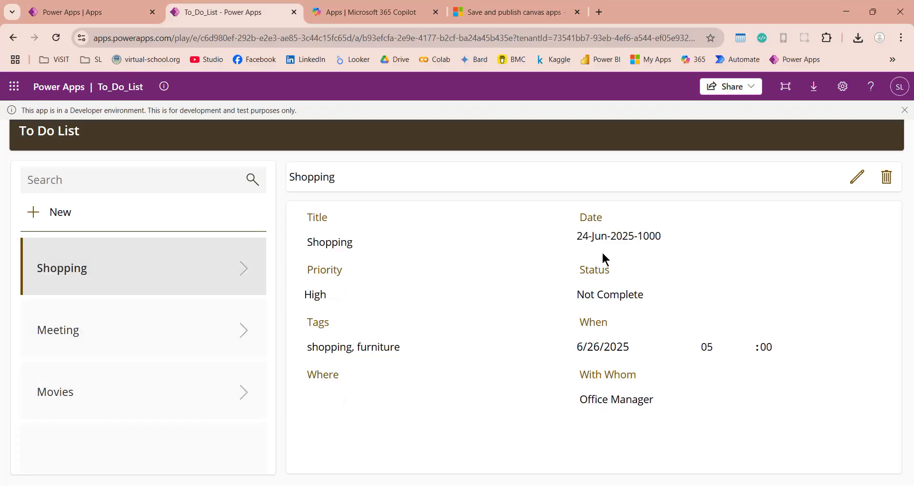